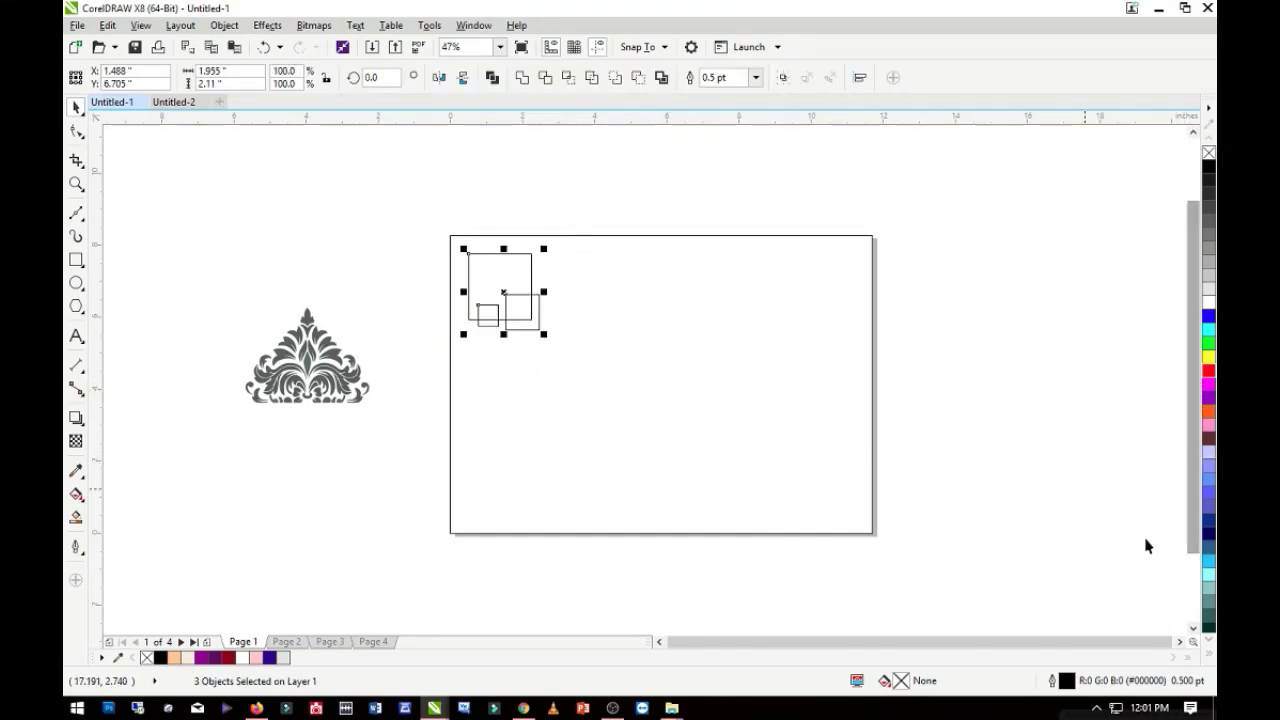
Fill the three overlapping squares with peach (R255 G204 B153) and set their outline width to None
left_click(1209, 656)
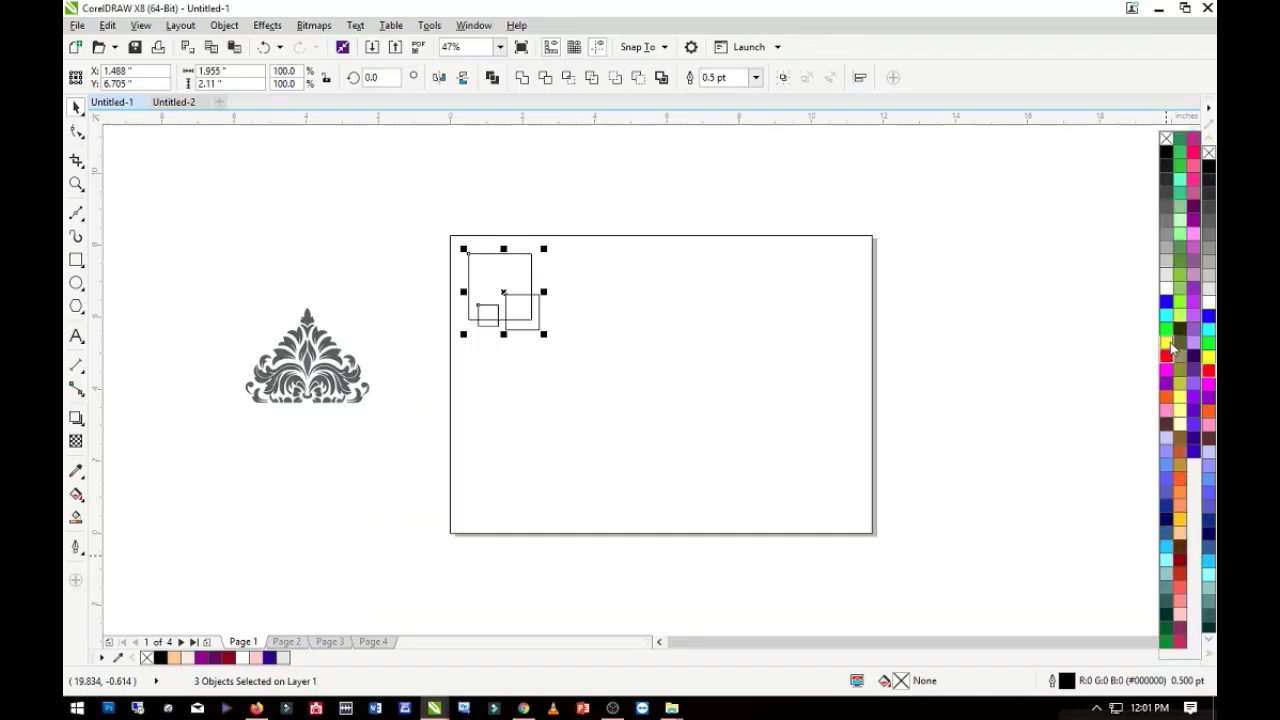
left_click(1184, 535)
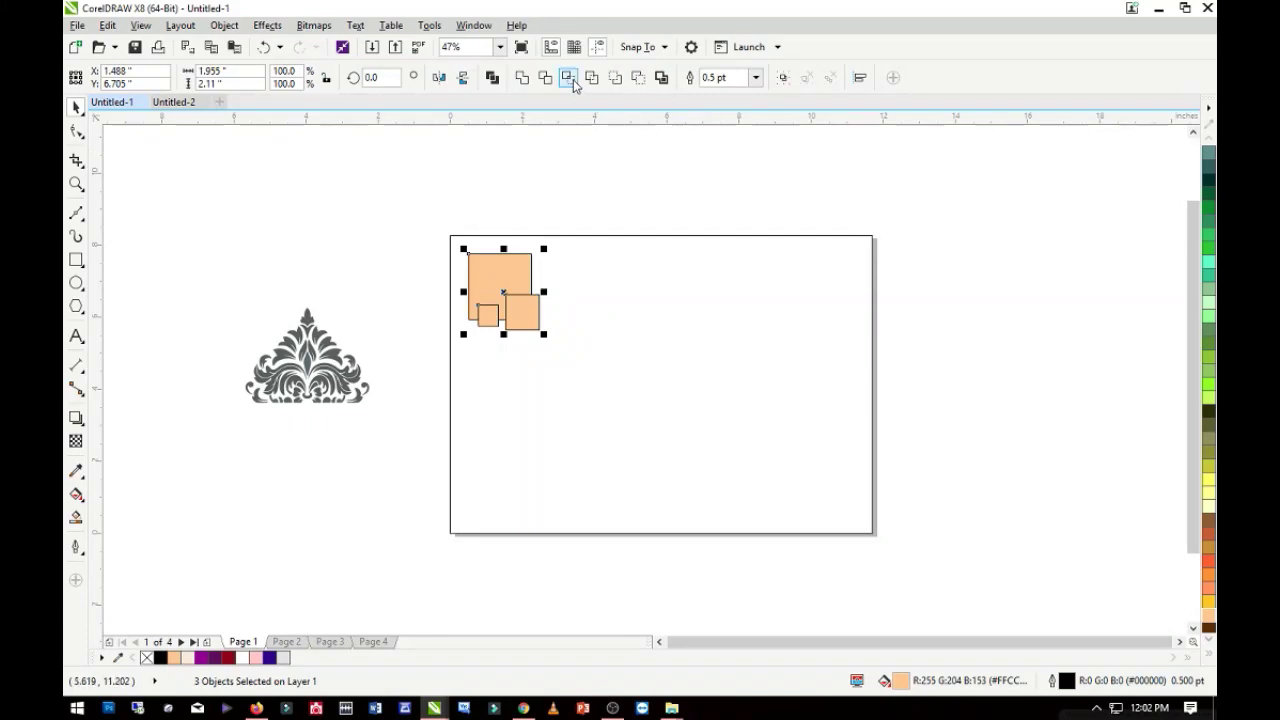
key("Escape")
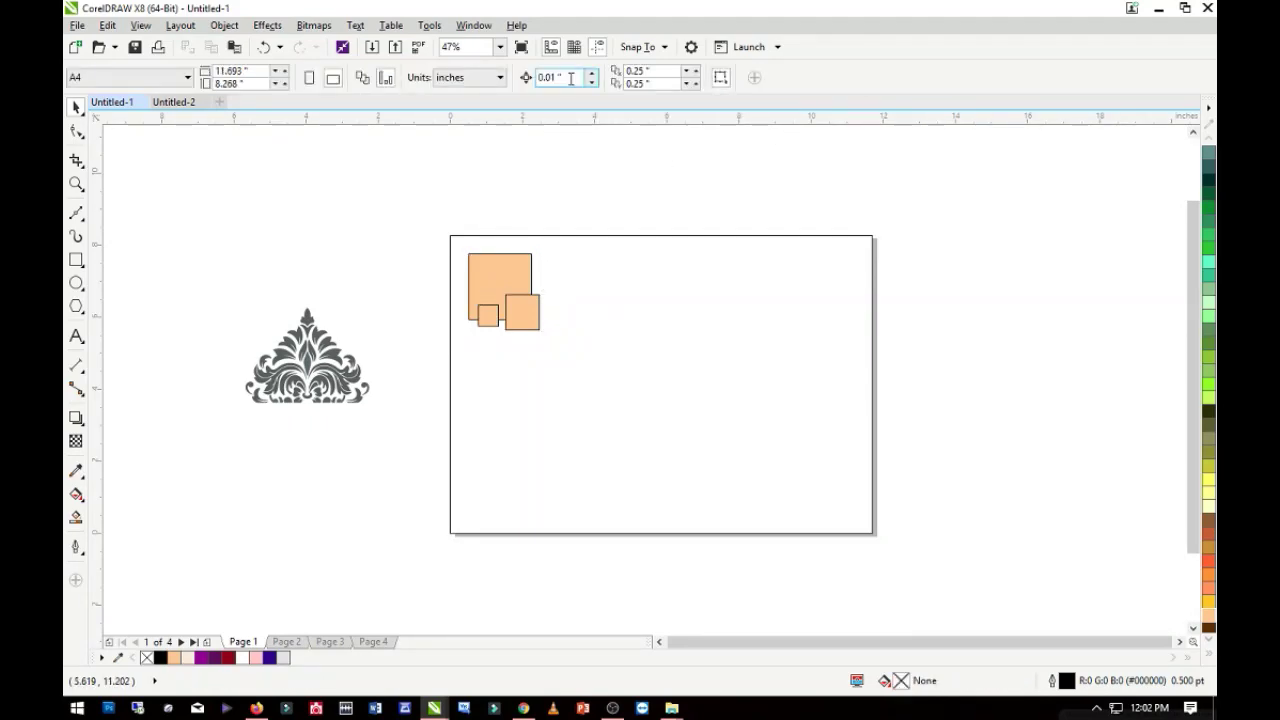
left_click_drag(408, 229, 606, 375)
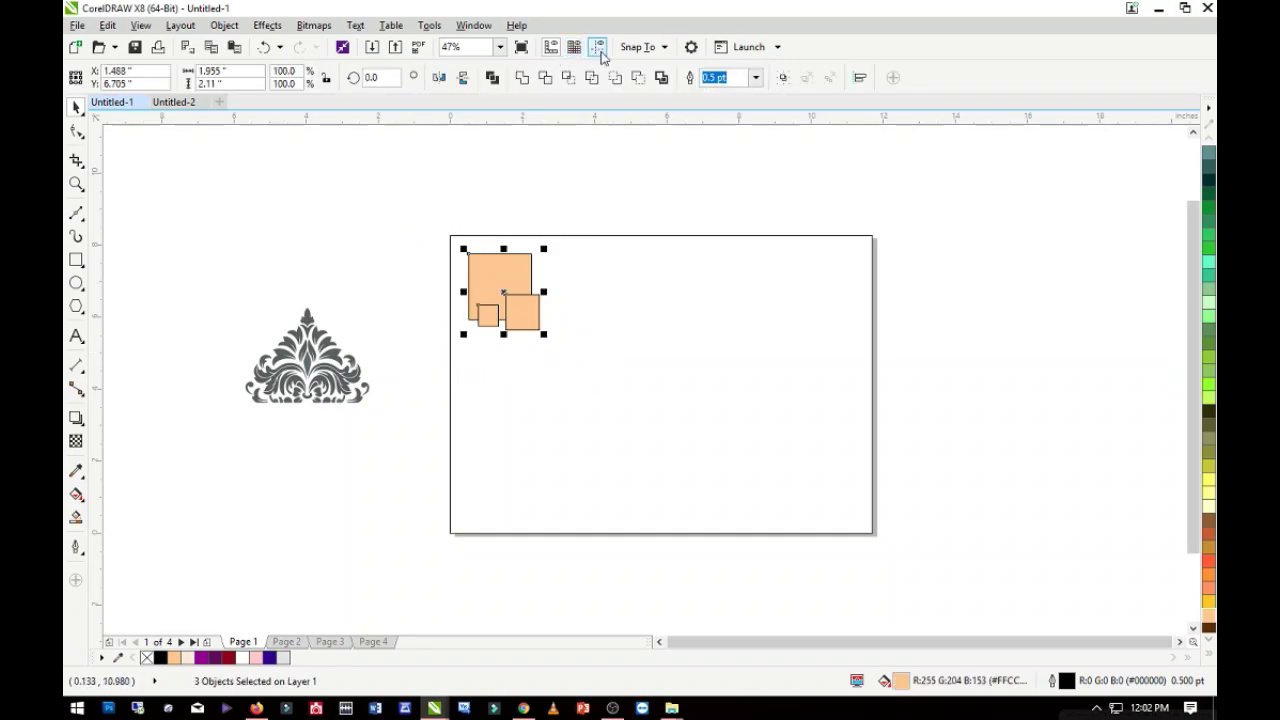
left_click(756, 77)
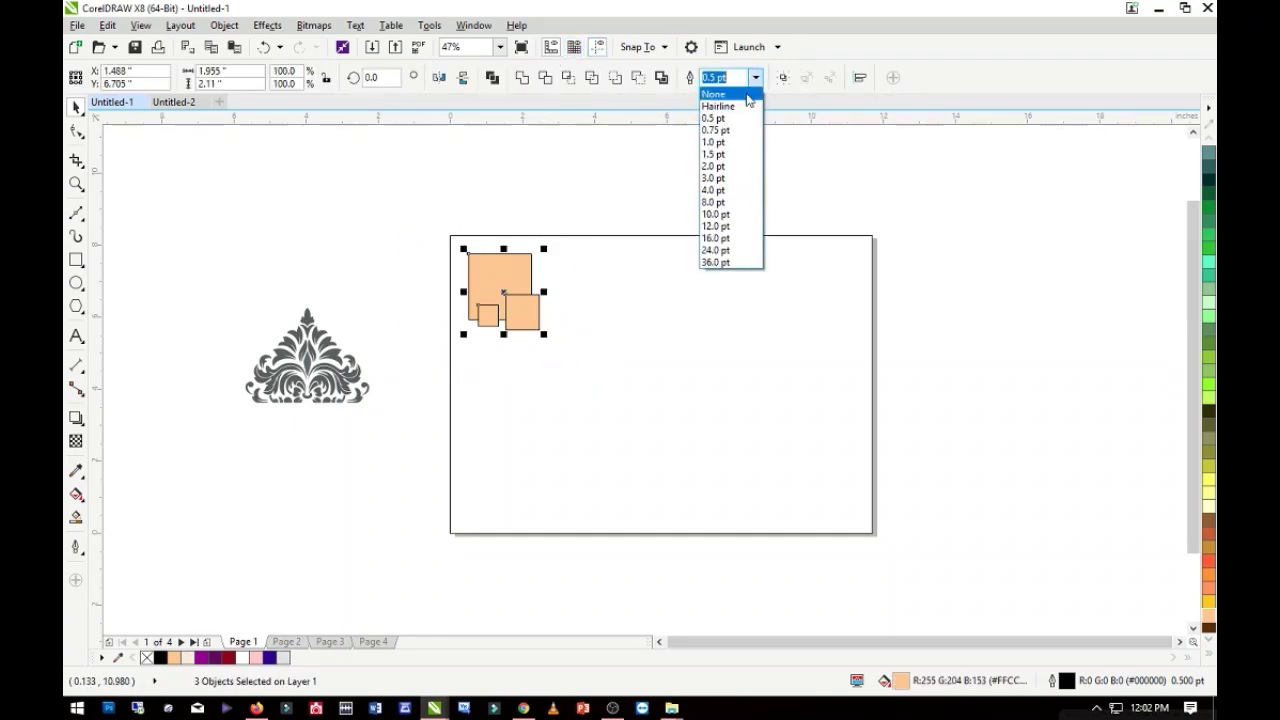
left_click(745, 94)
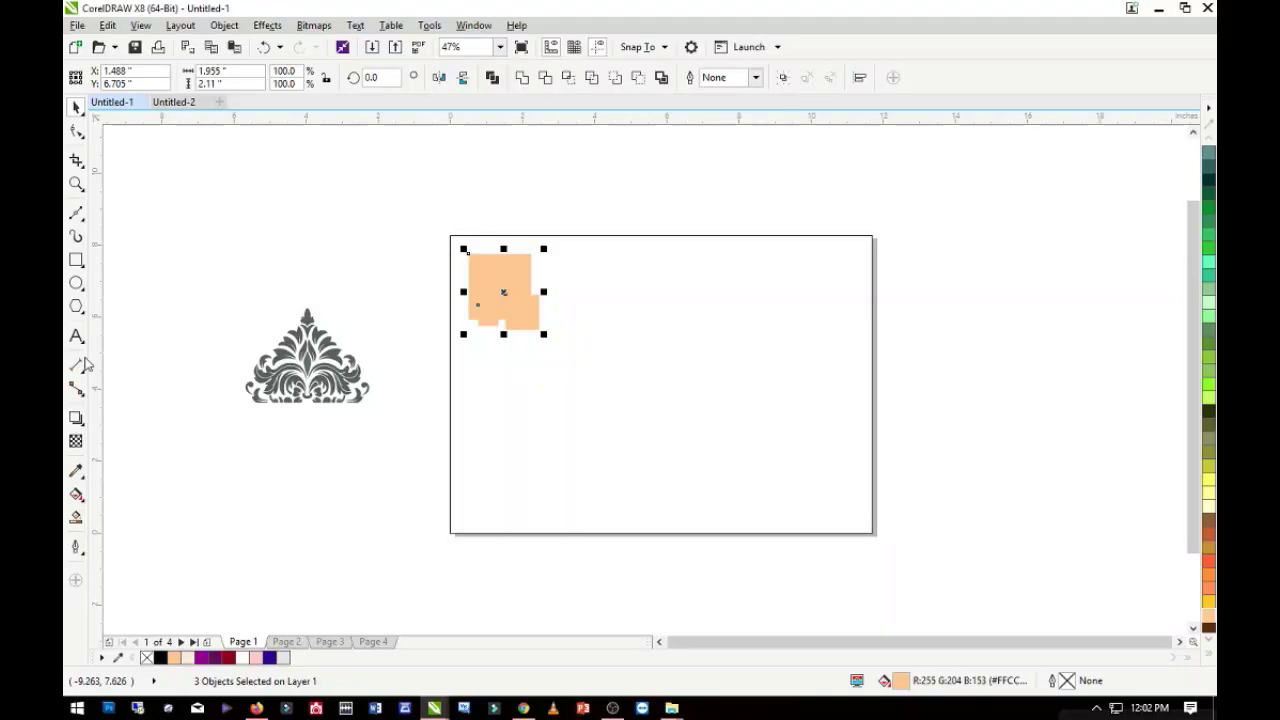
Apply uniform transparency of 50 to the three squares with the Multiply merge mode
left_click(76, 442)
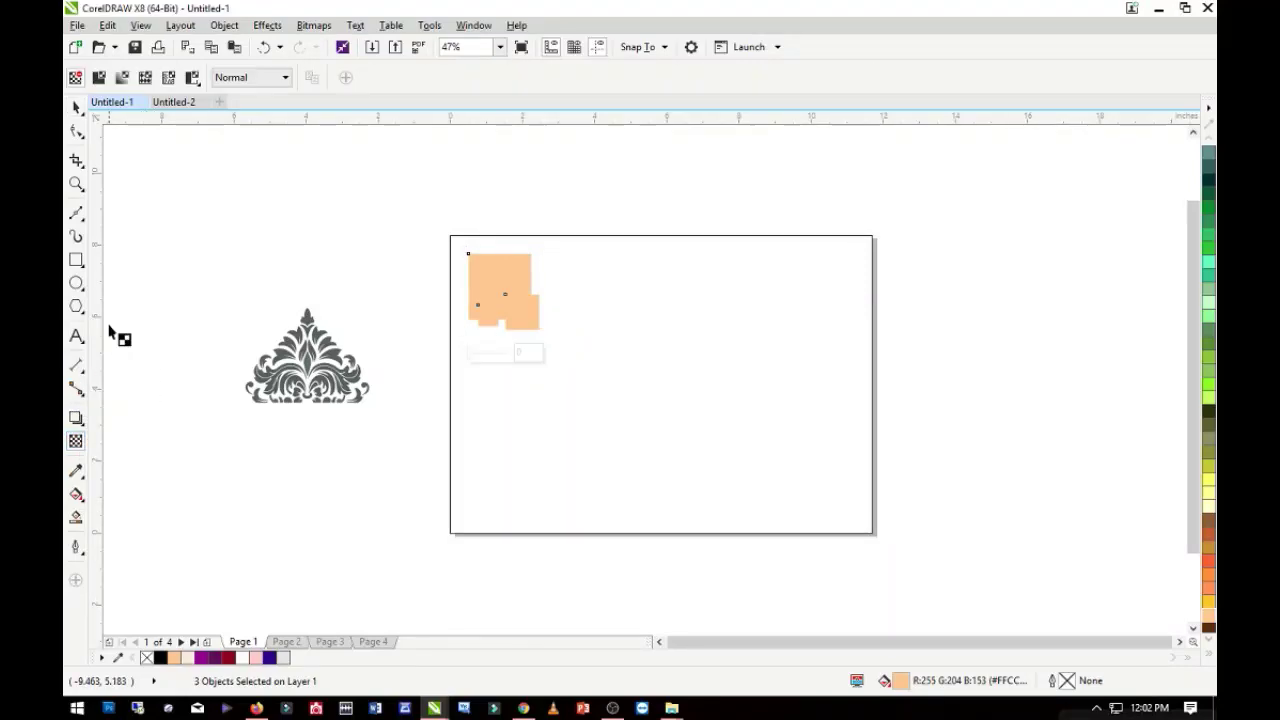
left_click(99, 78)
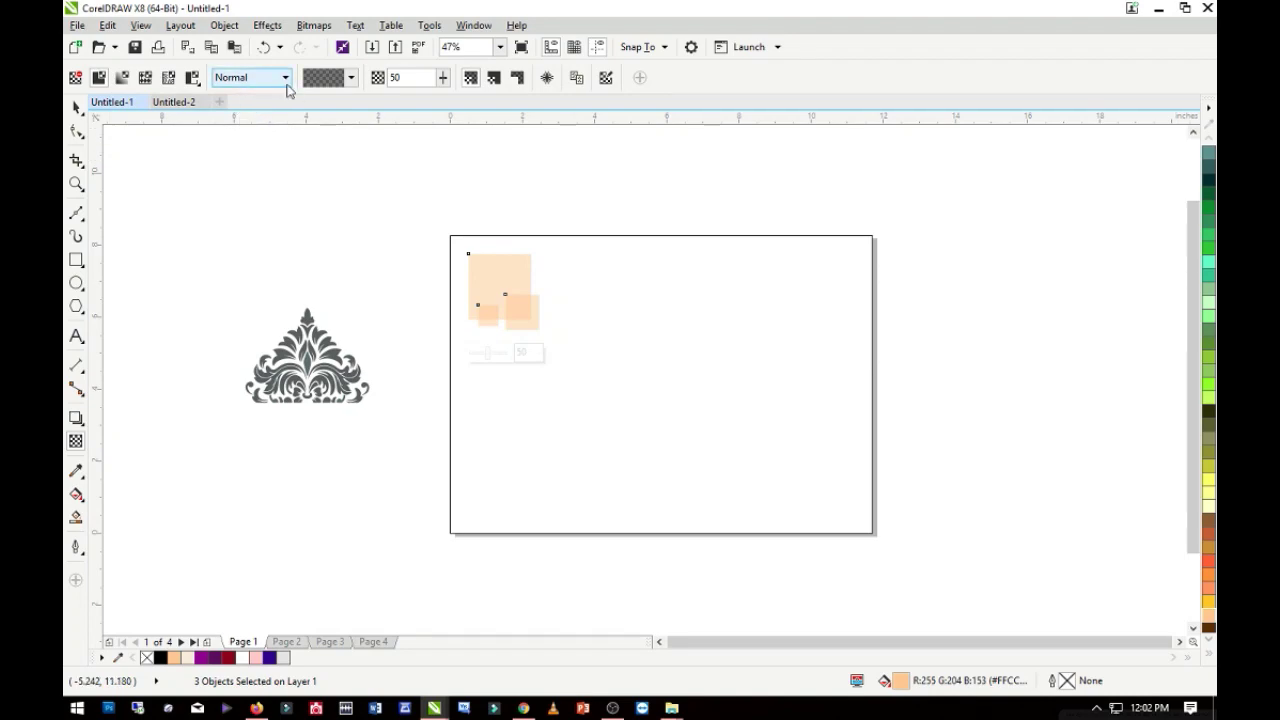
left_click(285, 78)
left_click(261, 166)
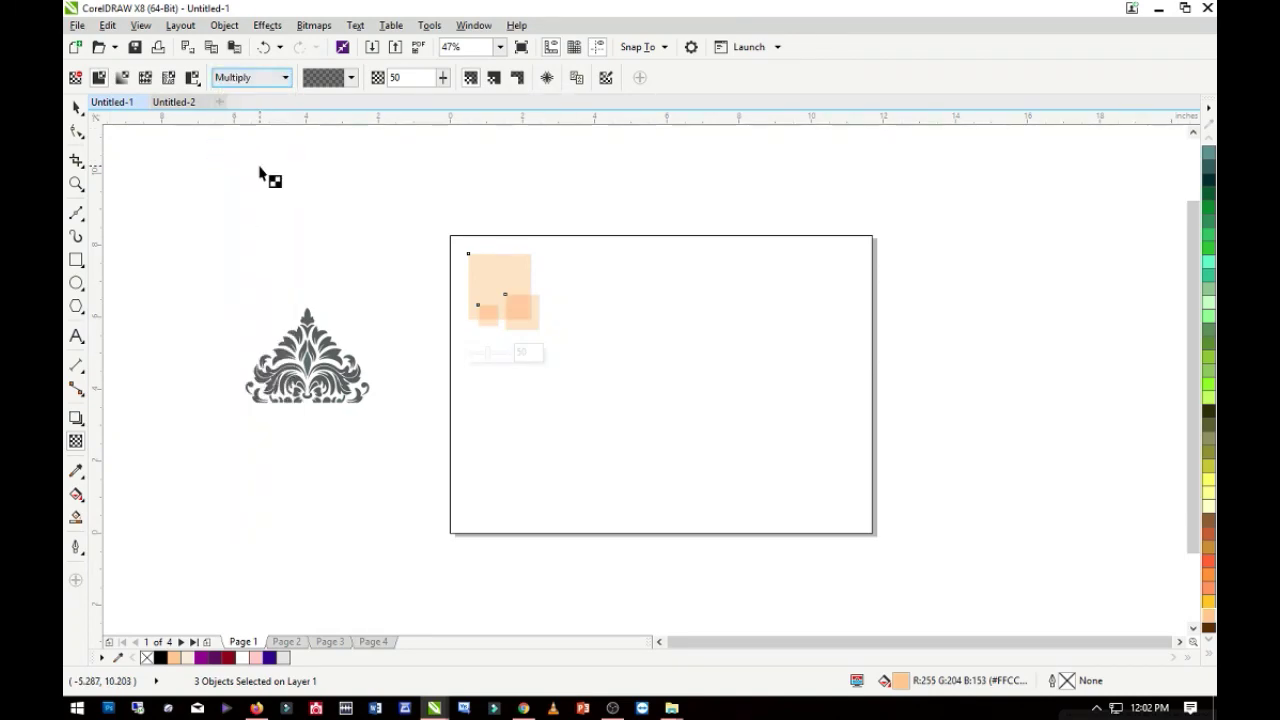
left_click(76, 107)
left_click(423, 220)
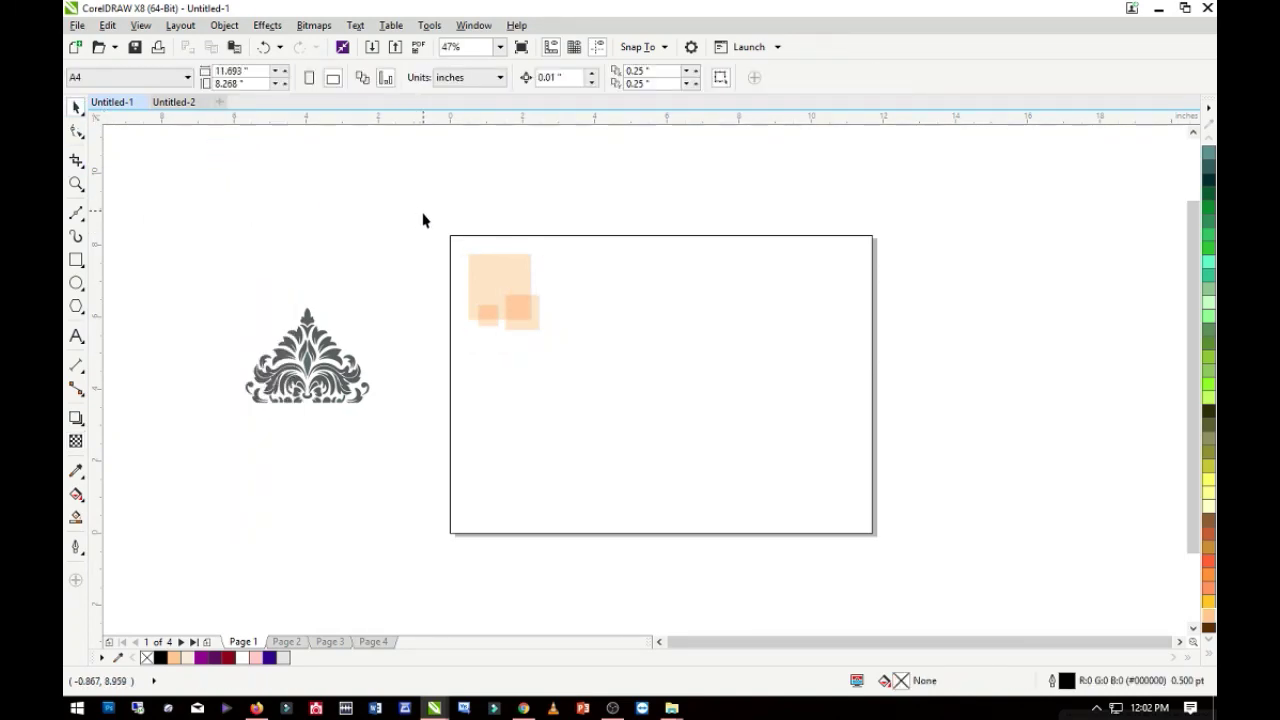
Shrink the three squares together to about 1.2 × 1.3 inches near the page's upper-left corner, leaving them ungrouped
left_click_drag(423, 220, 483, 272)
key("ctrl+g")
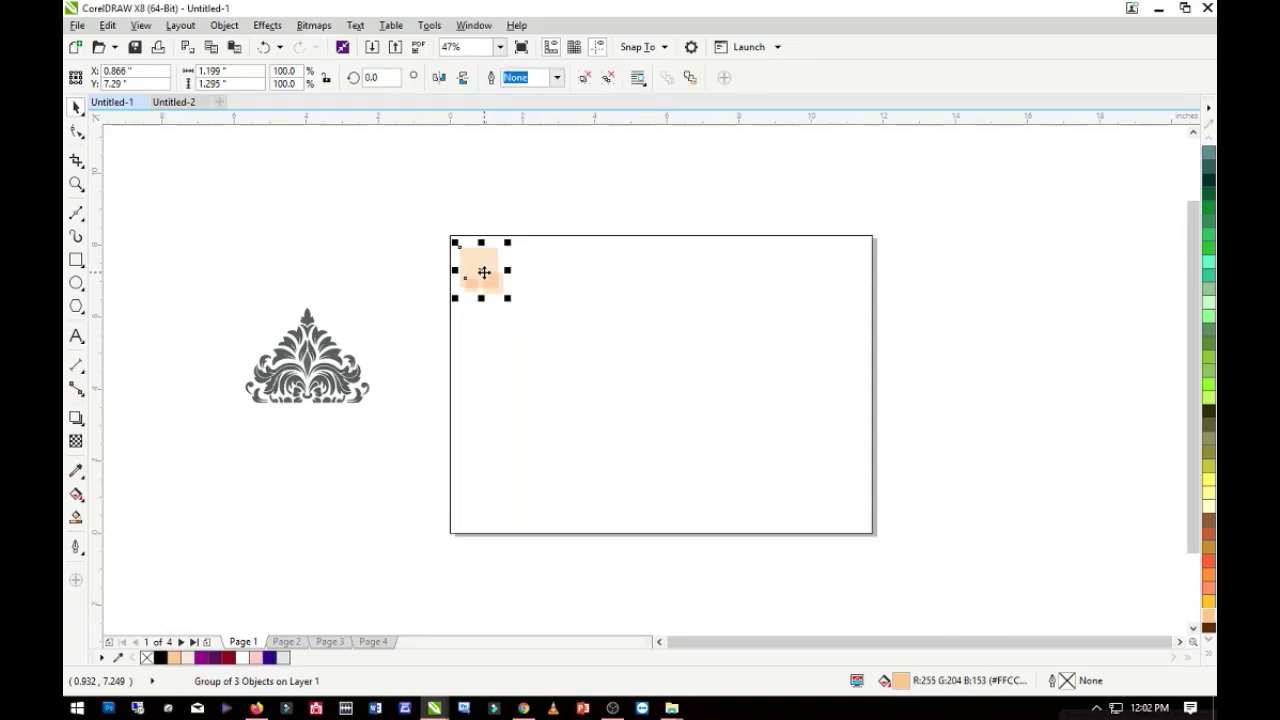
key("ctrl+u")
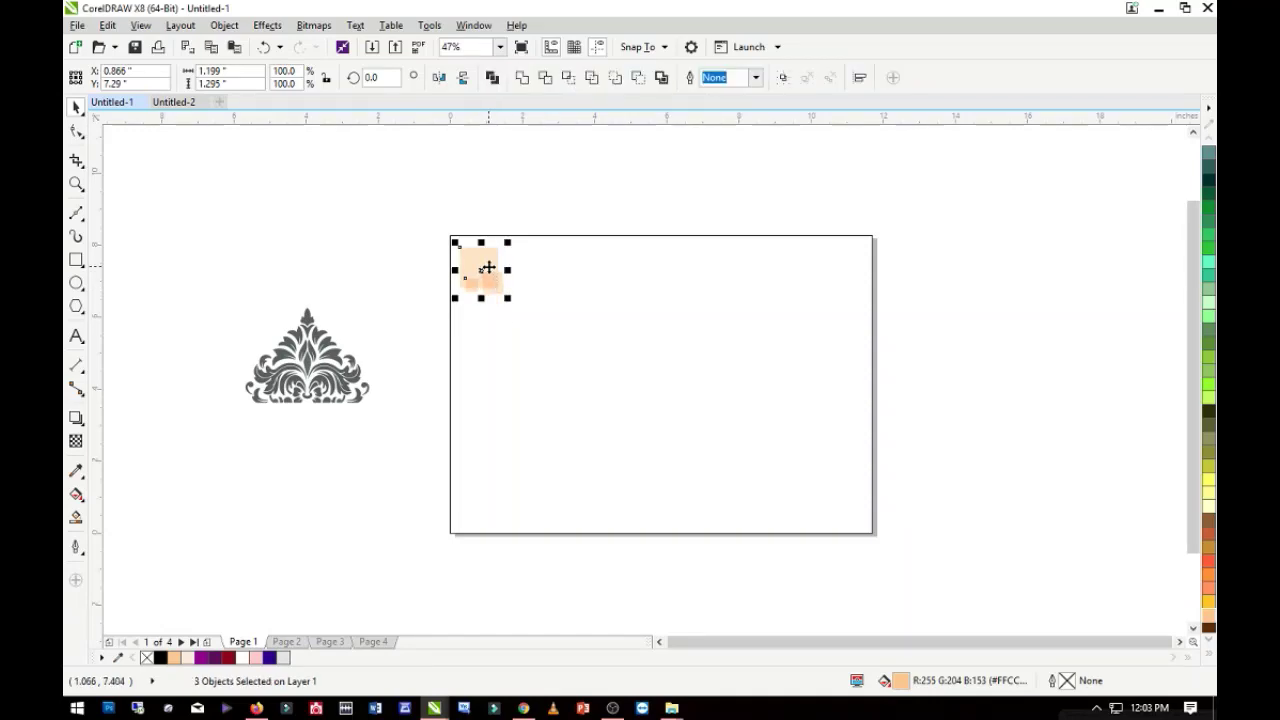
PowerClip the three squares inside the page-sized rectangle and open the frame's contents for editing
right_click(487, 267)
left_click(530, 275)
left_click(565, 311)
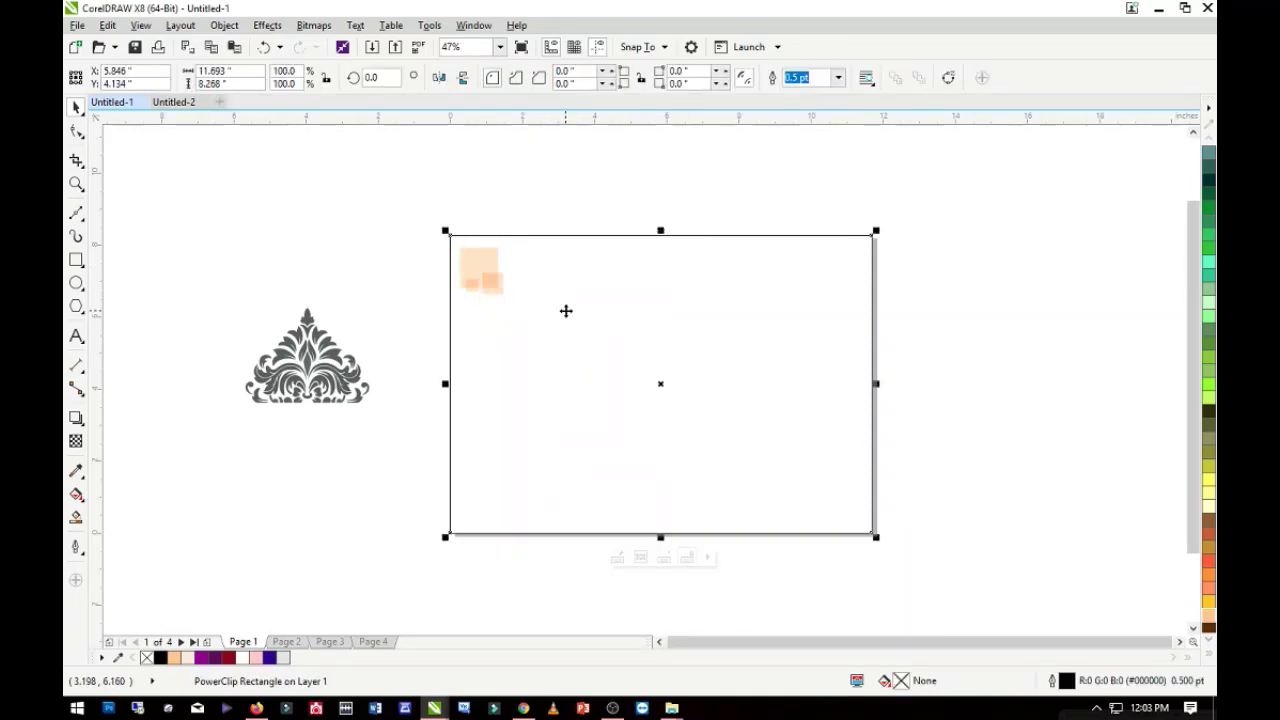
double_click(480, 290)
Duplicate the three-square motif to the right and repeat the copy until a row of nine spans the page
left_click_drag(411, 229, 580, 337)
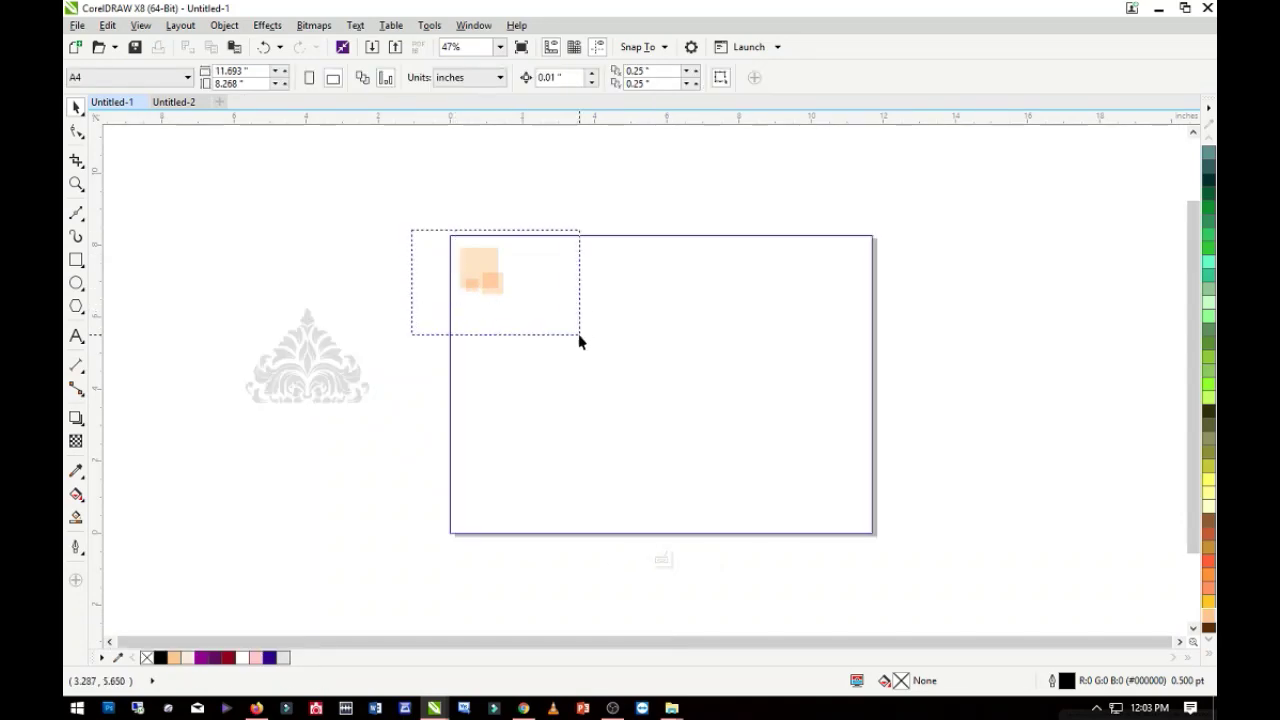
left_click_drag(491, 280, 531, 290)
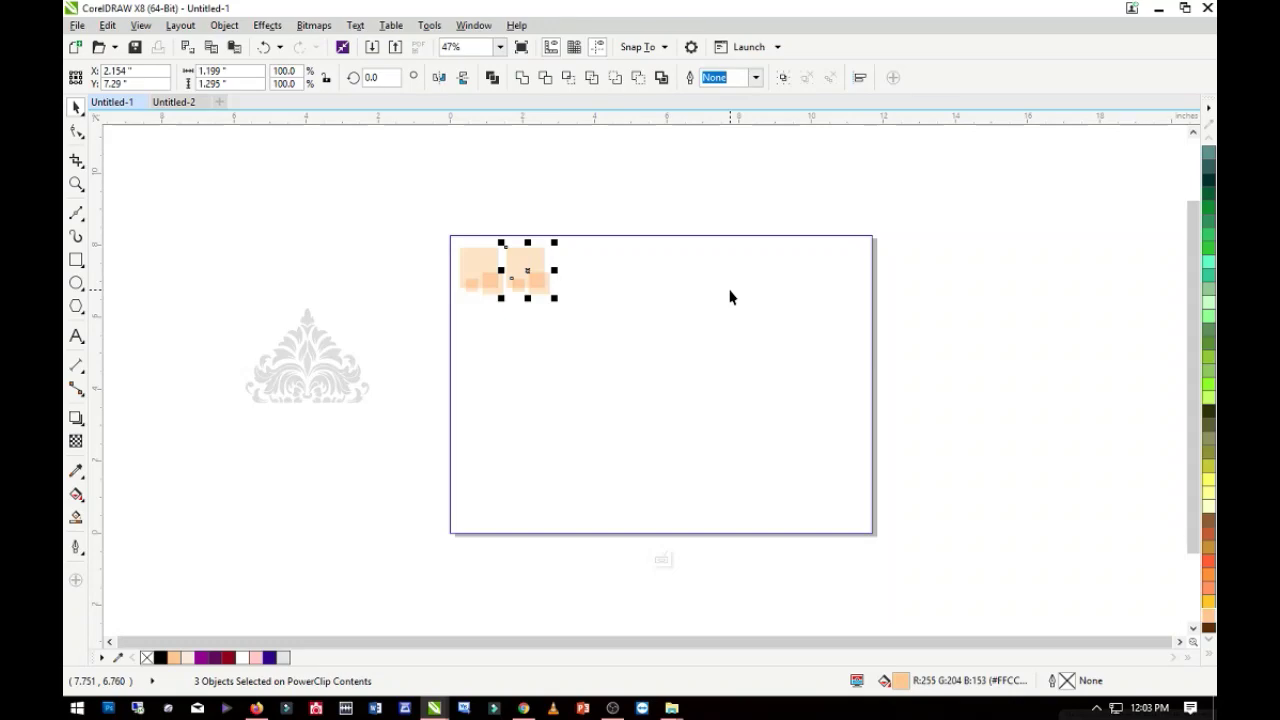
key("ctrl+r")
key("ctrl+r")
key("ctrl+r")
key("ctrl+r")
key("ctrl+r")
key("ctrl+r")
key("ctrl+r")
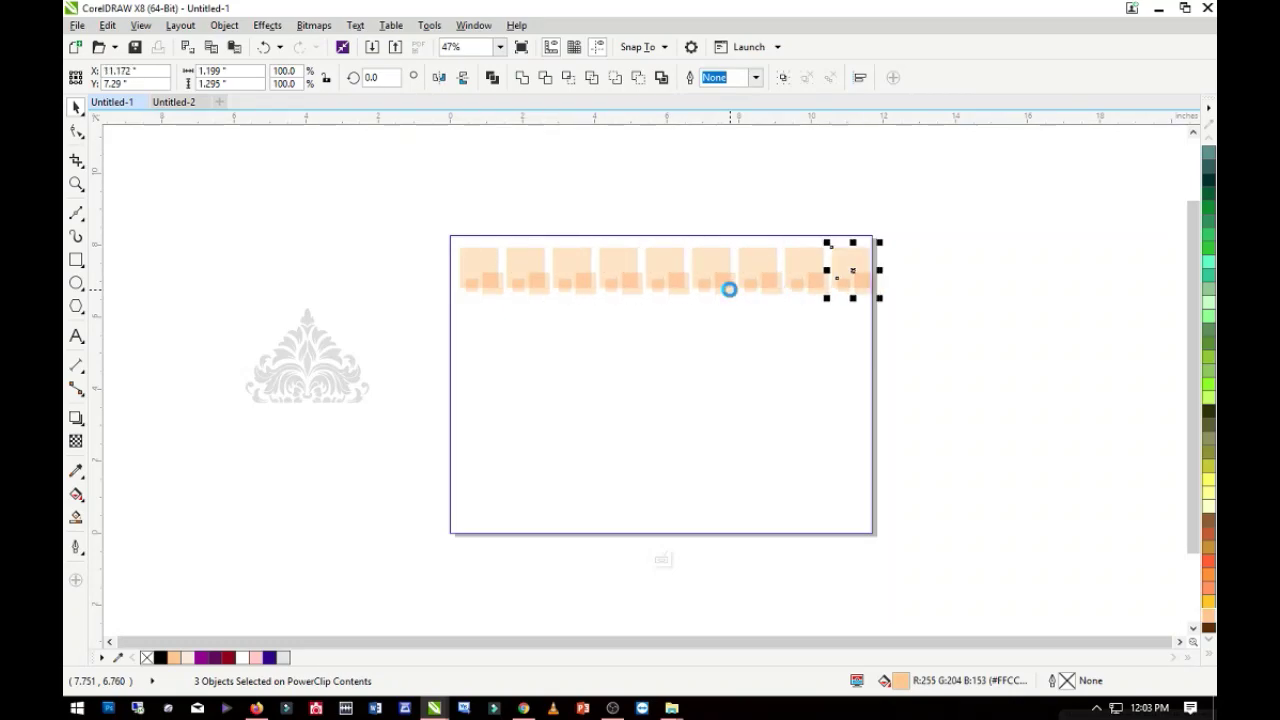
Shift the row of motifs to the page's left edge and repeat copies of it downward until six rows fill the page
left_click_drag(366, 206, 1040, 322)
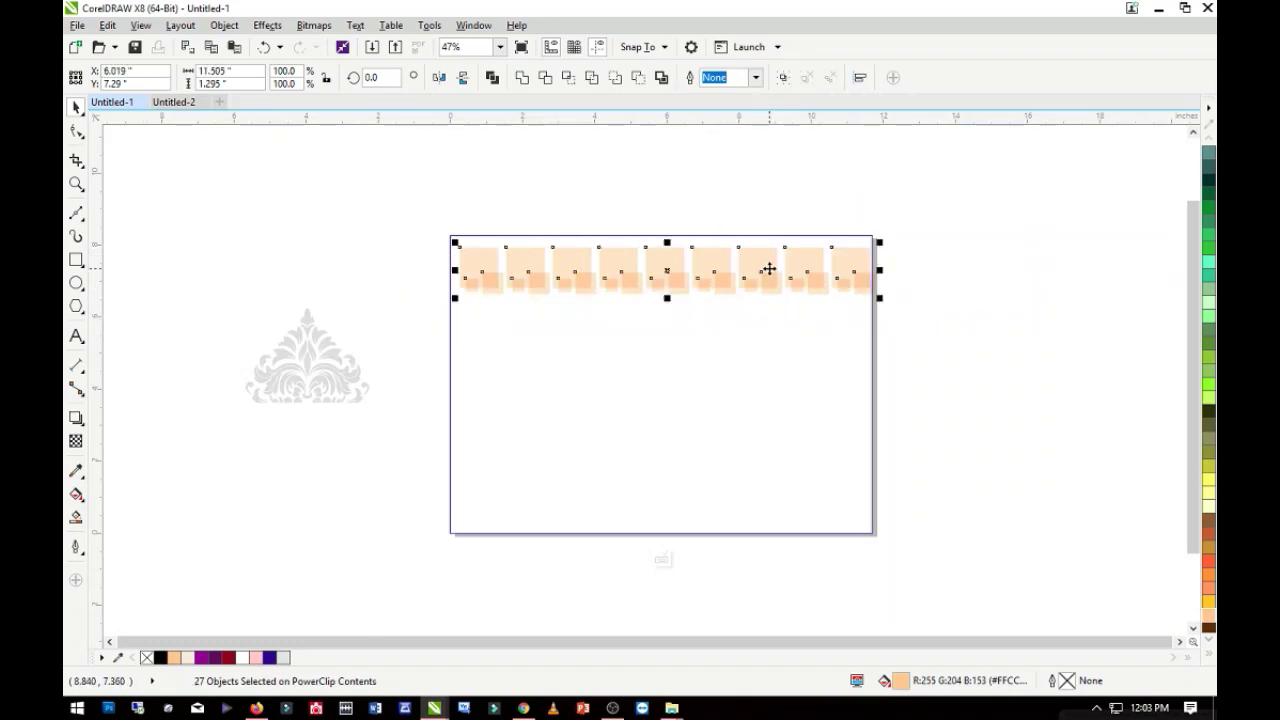
left_click_drag(768, 269, 757, 270)
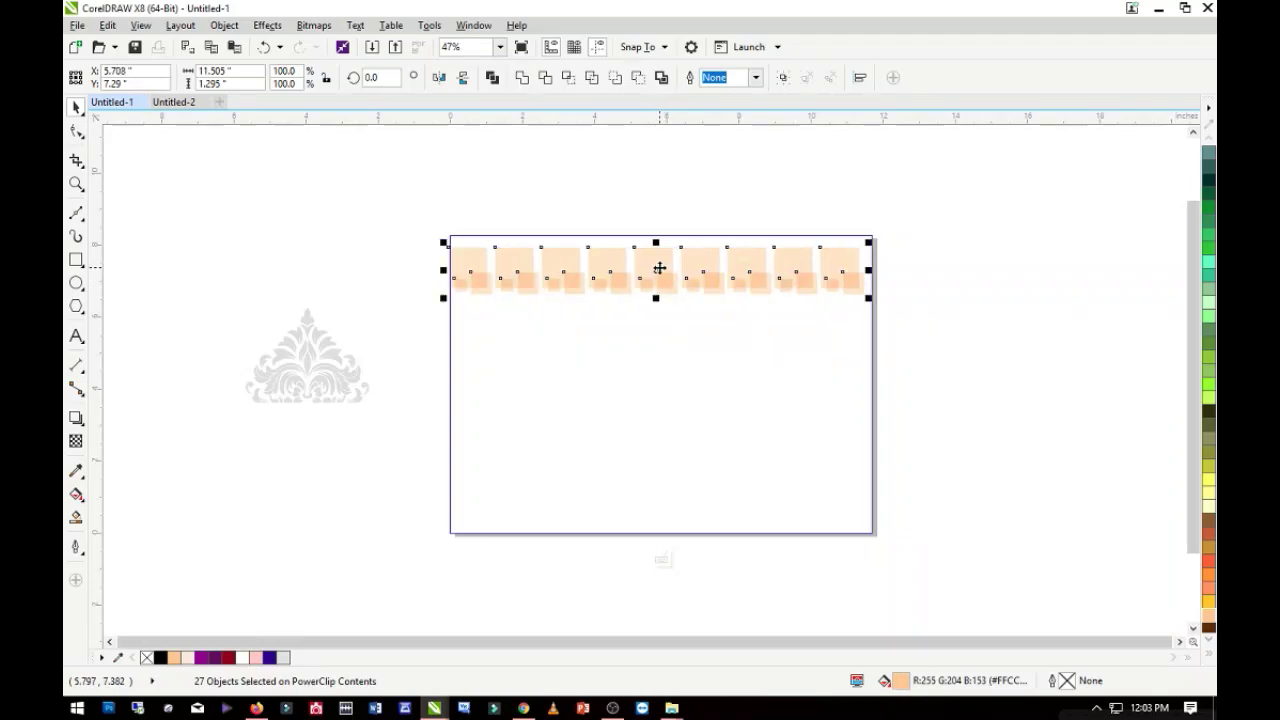
left_click_drag(659, 268, 644, 316)
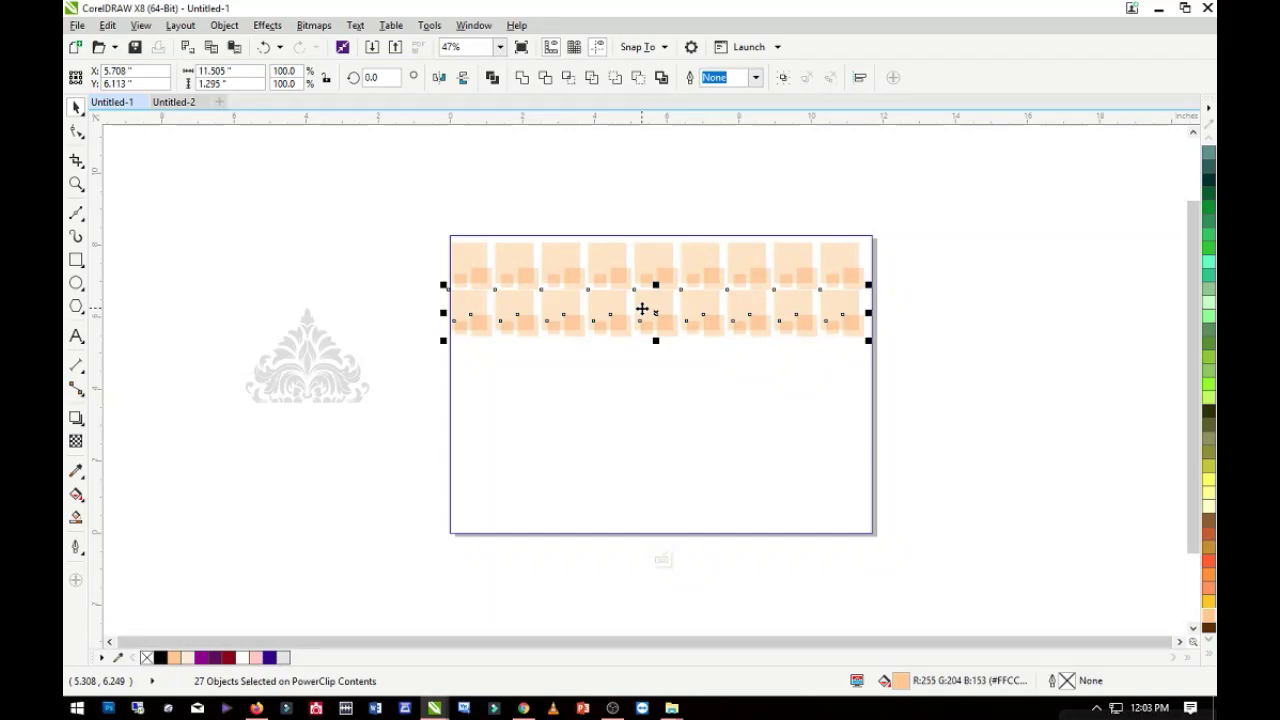
key("ctrl+r")
key("ctrl+r")
key("ctrl+r")
key("ctrl+r")
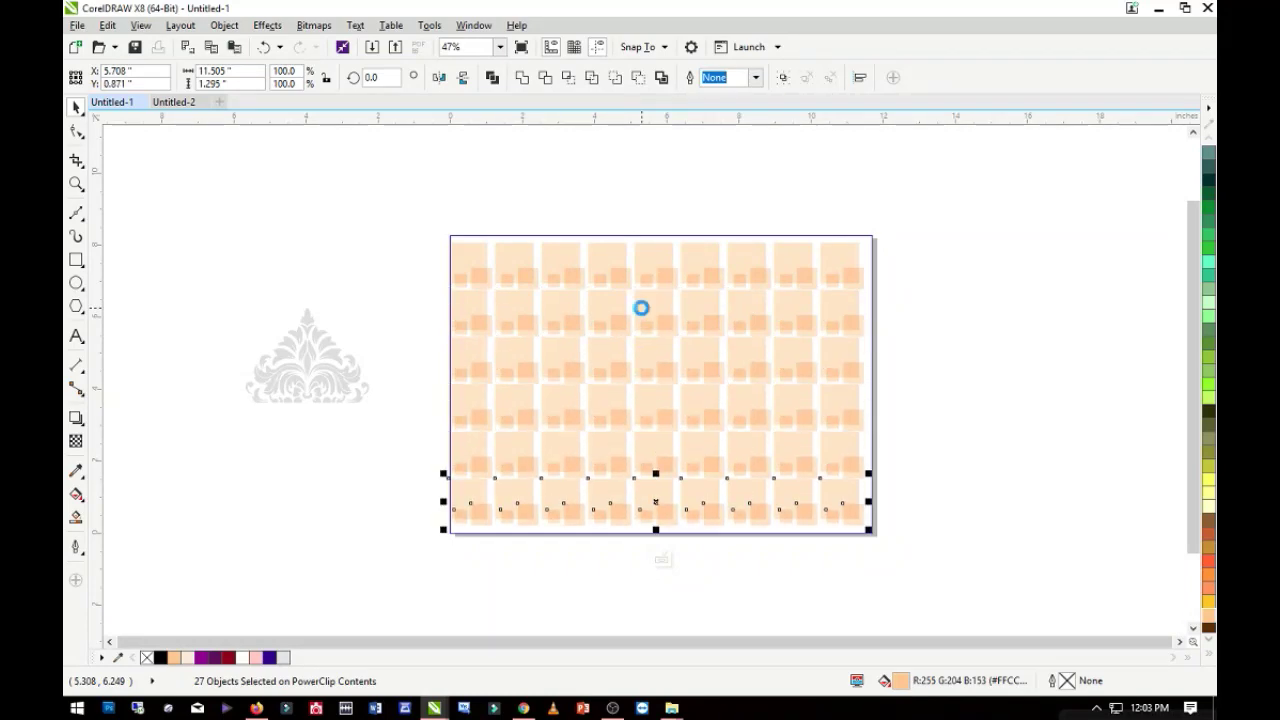
Scale the whole motif grid down to about 6.05 × 4.13 inches over the page's upper-left quarter
left_click_drag(414, 217, 929, 532)
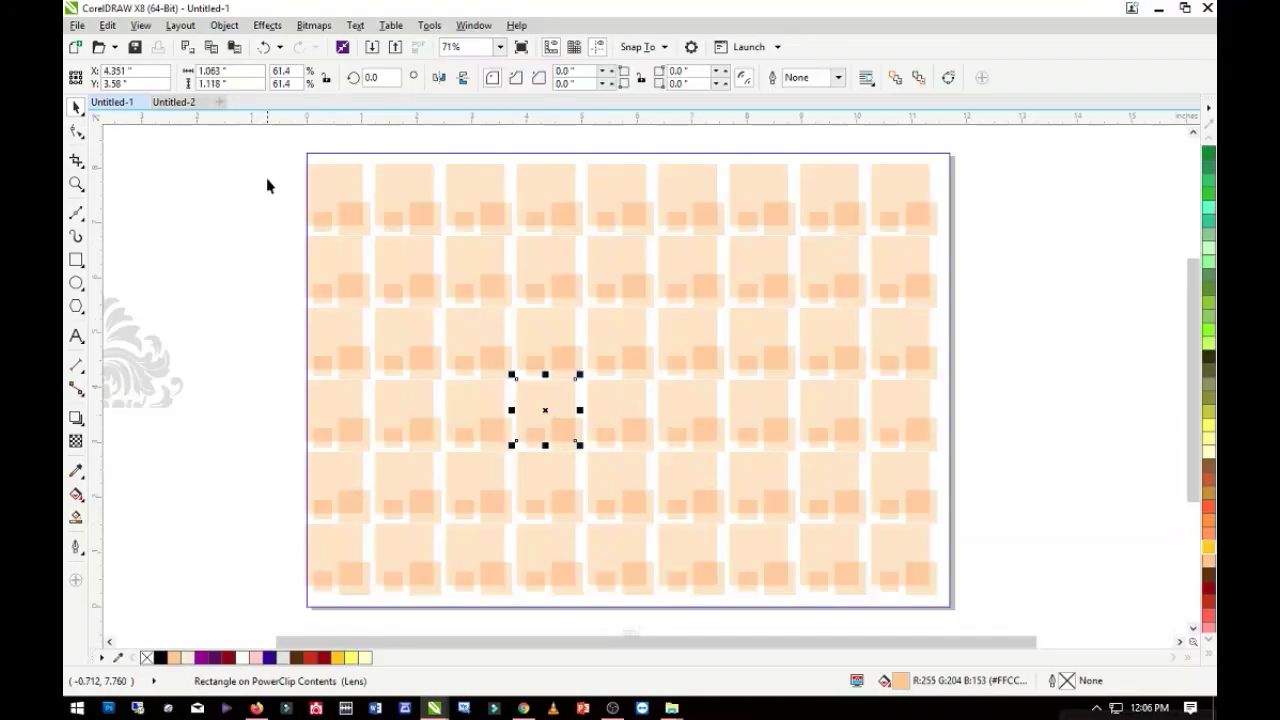
left_click_drag(257, 150, 646, 500)
mouse_move(470, 276)
left_mouse_down()
mouse_move(458, 262)
mouse_move(468, 265)
left_mouse_up()
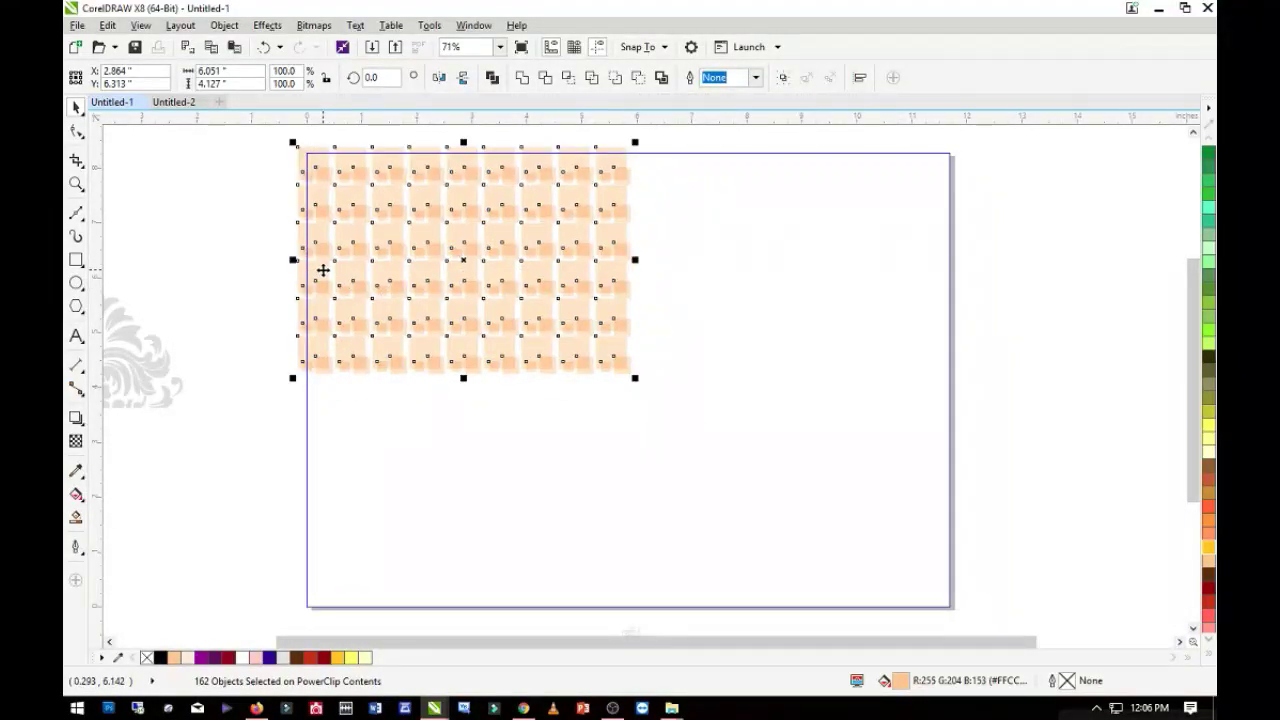
Mirror a copy of the grid to the right, and mirror a copy of both halves downward to cover the page
left_click_drag(293, 261, 749, 309)
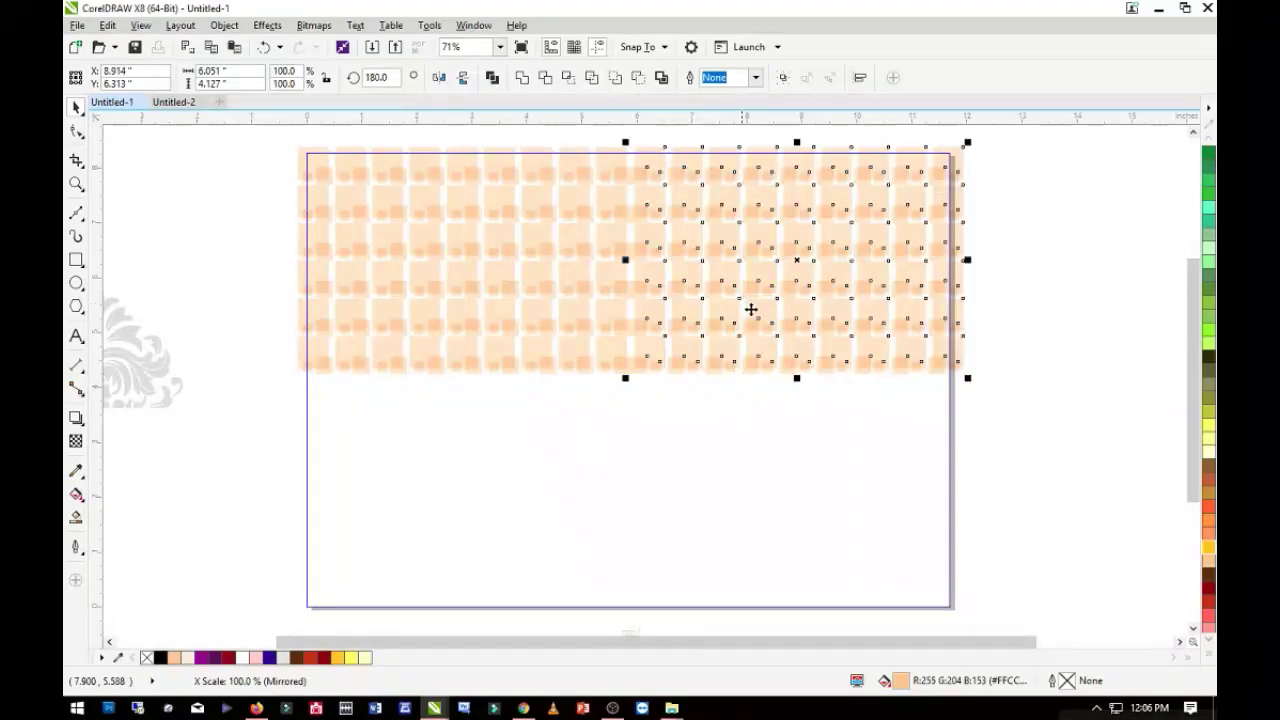
left_click_drag(220, 135, 1040, 402)
left_click_drag(633, 145, 641, 460)
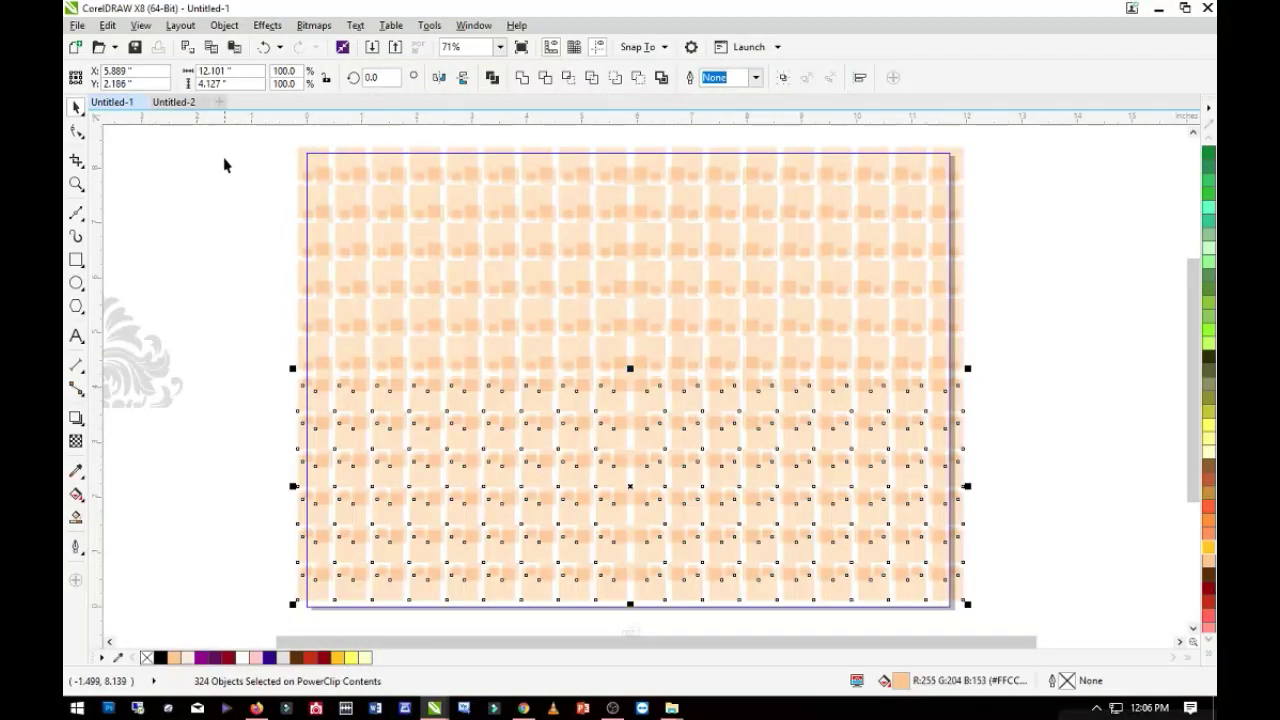
Stretch the full pattern downward to about 8.43 inches high and finish editing the PowerClip contents
left_click_drag(226, 136, 1046, 621)
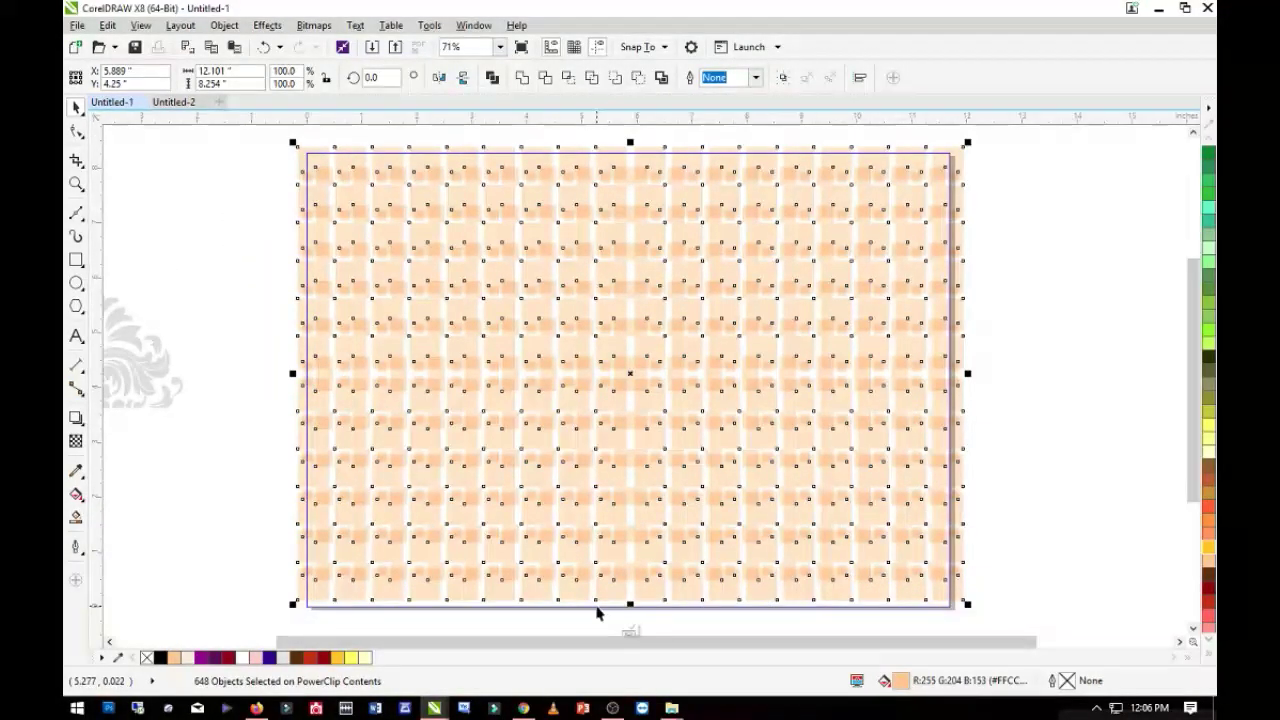
left_click_drag(630, 604, 631, 632)
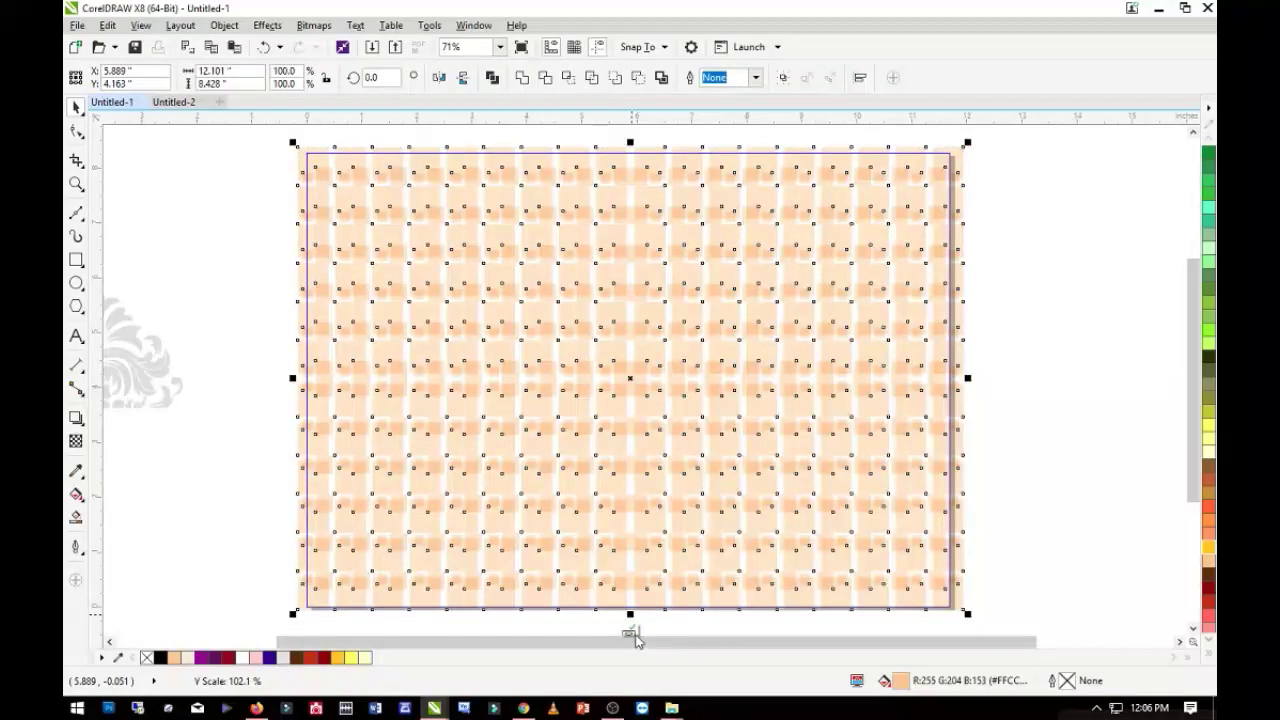
left_click(628, 630)
left_click(1034, 490)
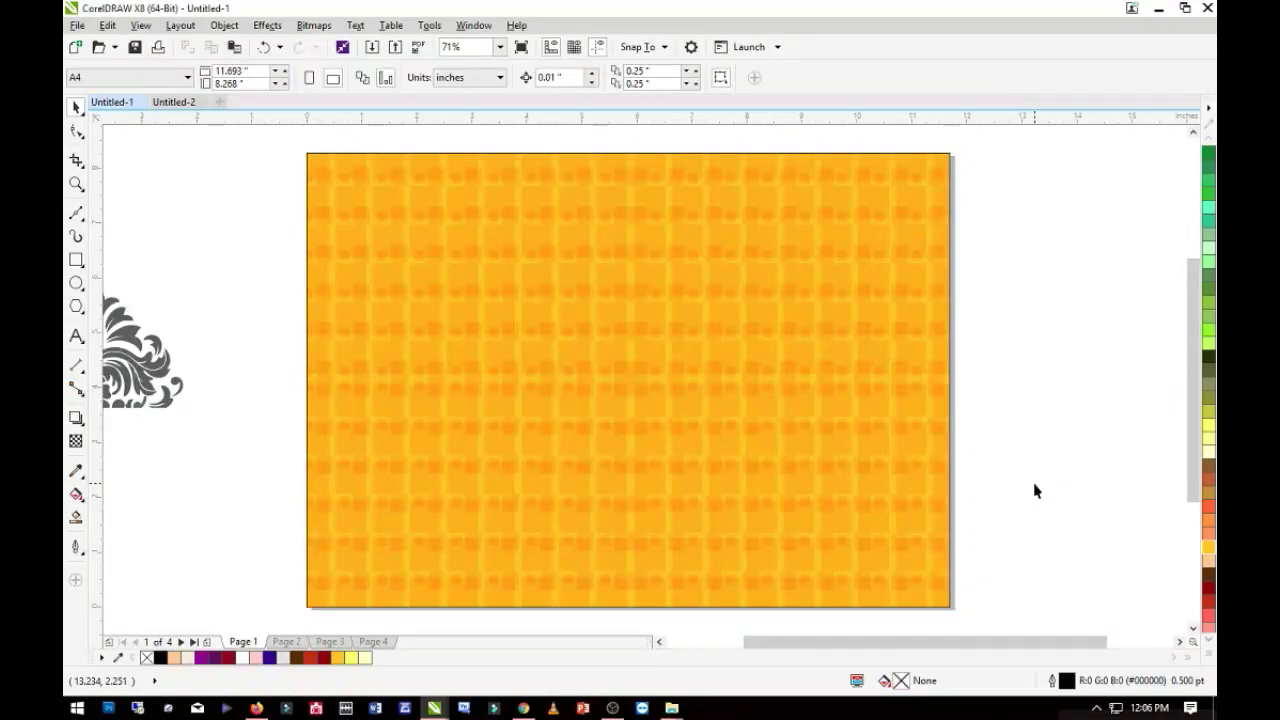
Examine the tiled background on Page 1 both up close and as a whole page
left_click(578, 385)
key("z")
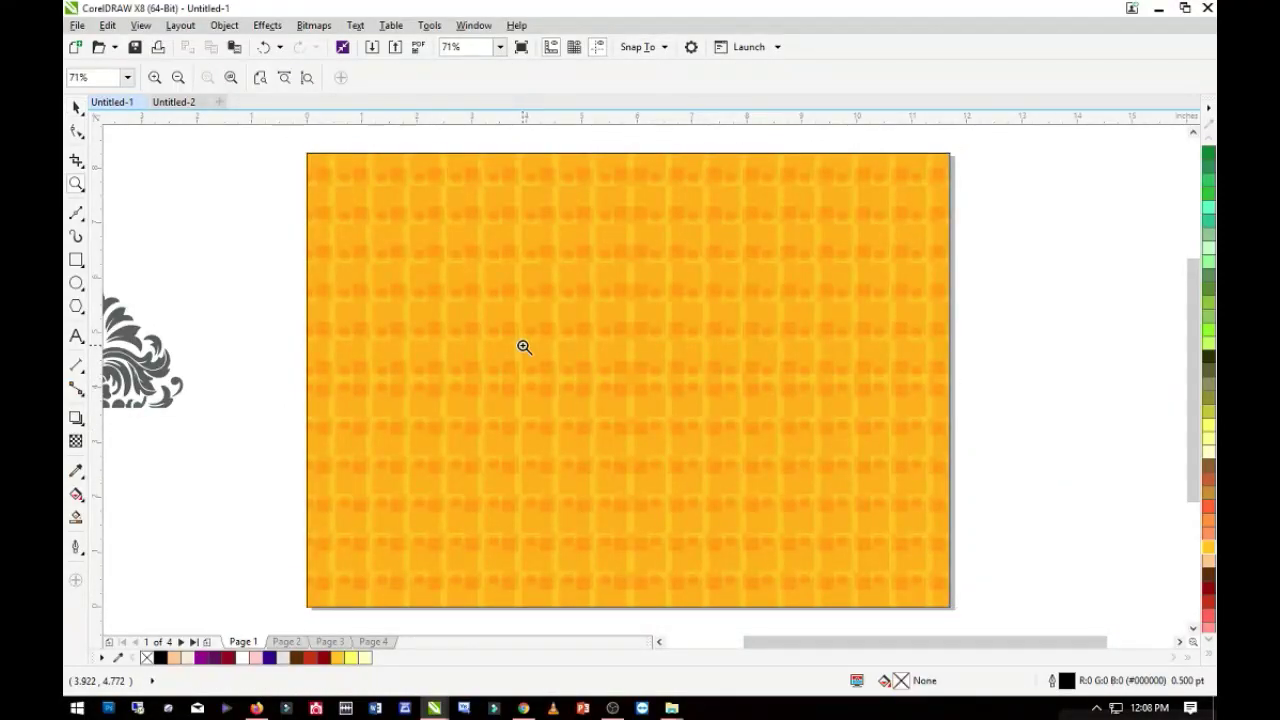
left_click(533, 348, "shift")
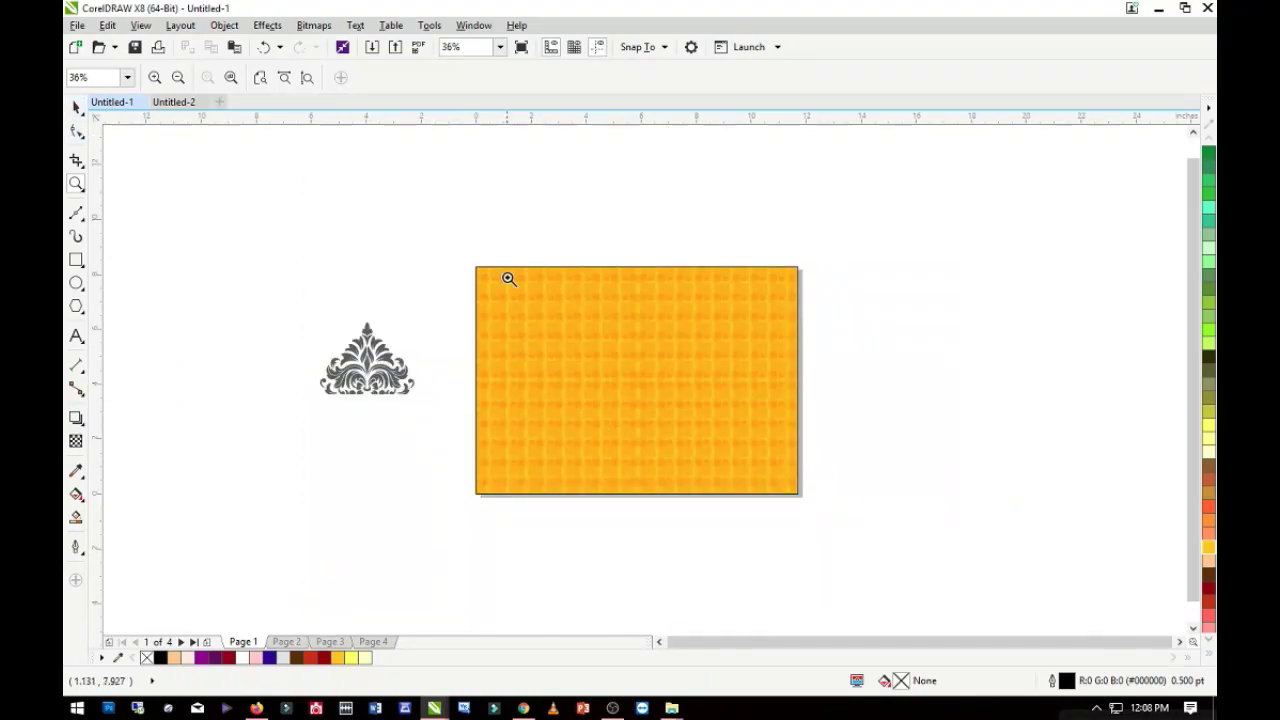
left_click_drag(452, 259, 716, 402)
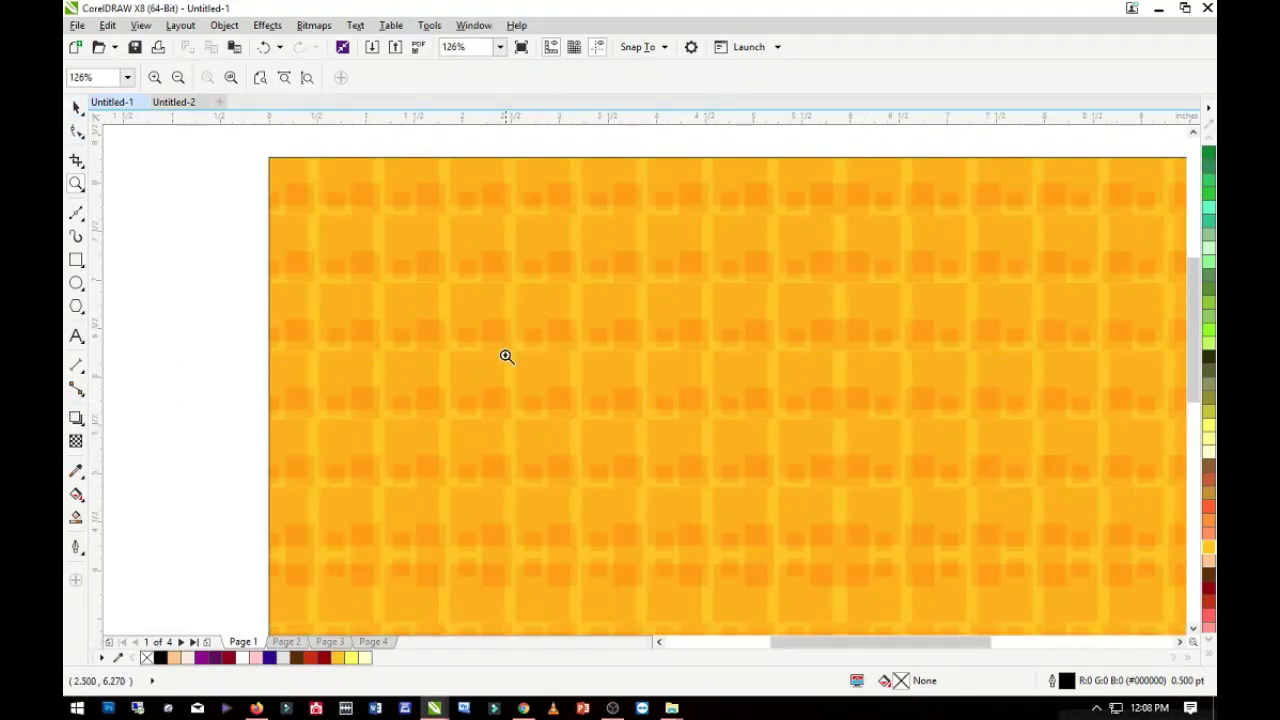
left_click(533, 317, "shift")
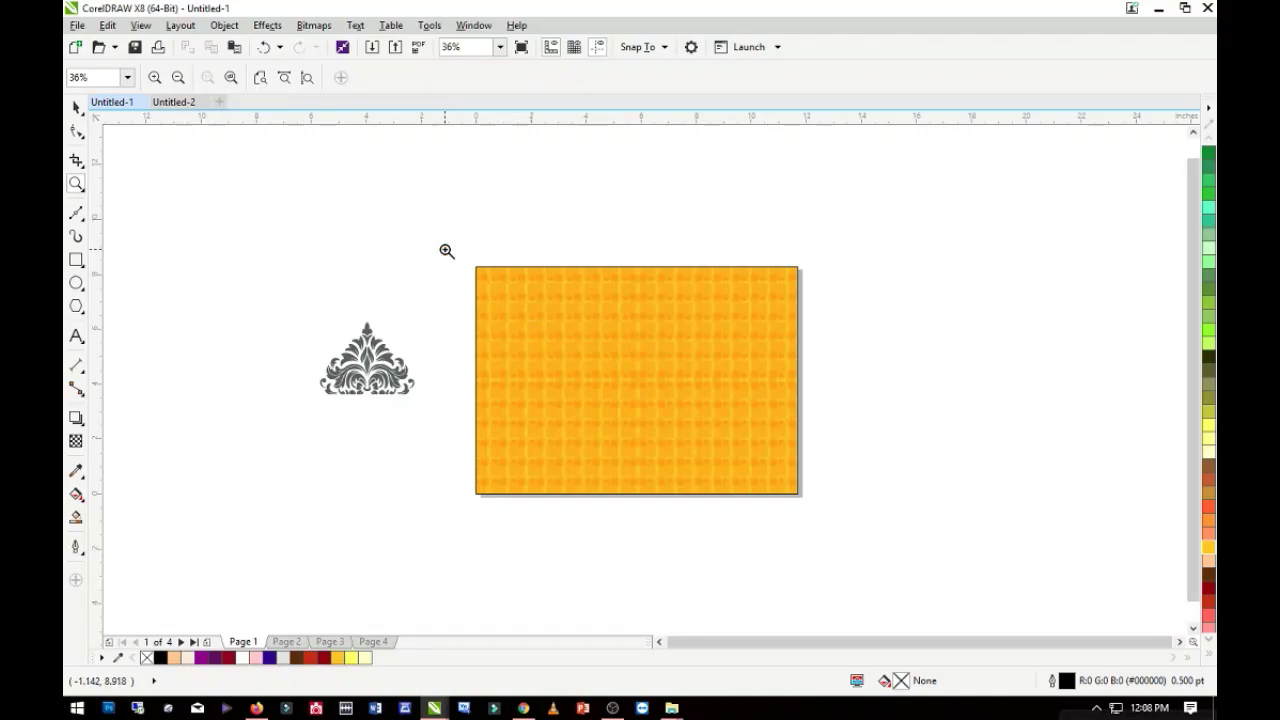
left_click_drag(445, 250, 843, 507)
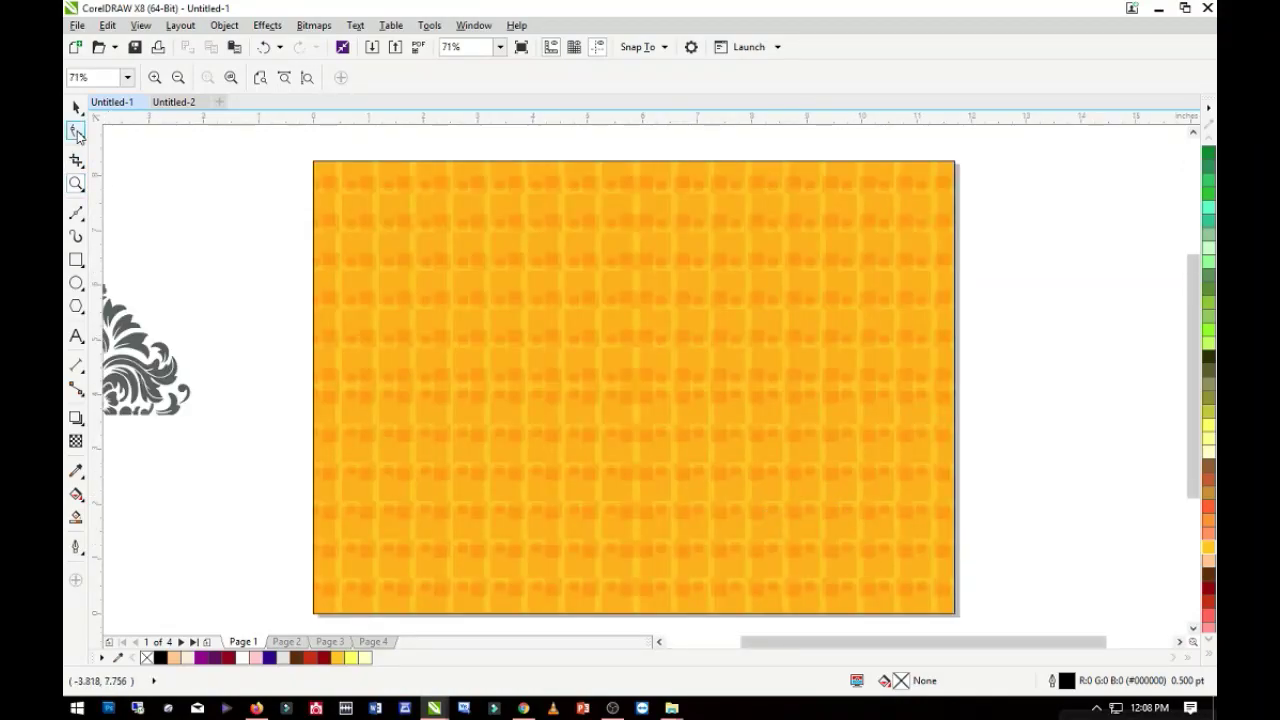
Go to Page 2, add a page-sized rectangle and fill it with dark red #990000
left_click(76, 107)
left_click(293, 638)
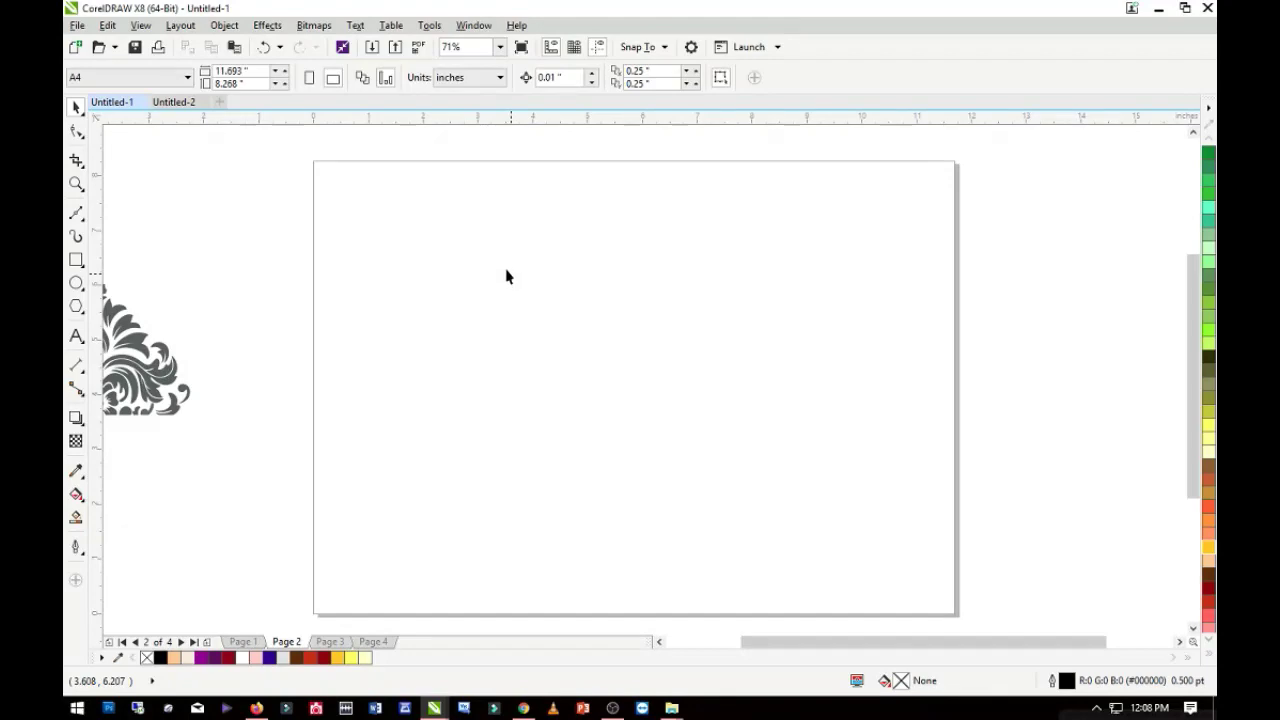
double_click(77, 262)
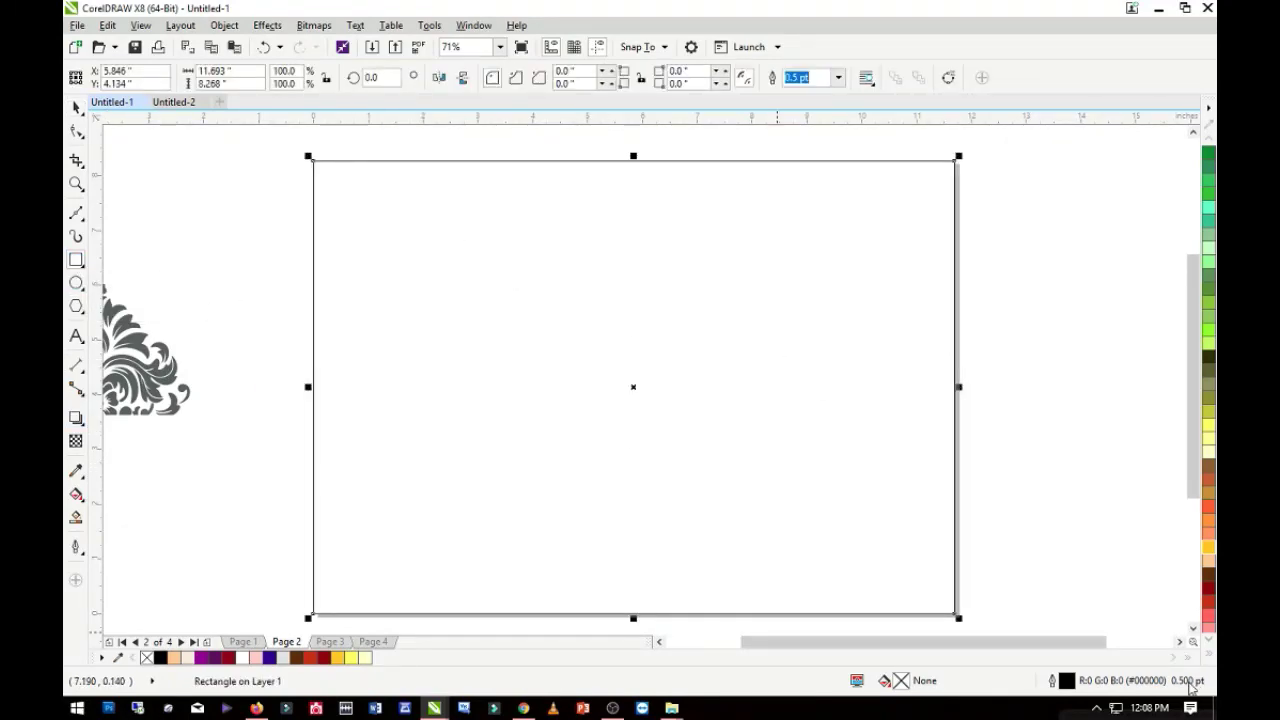
left_click(1210, 656)
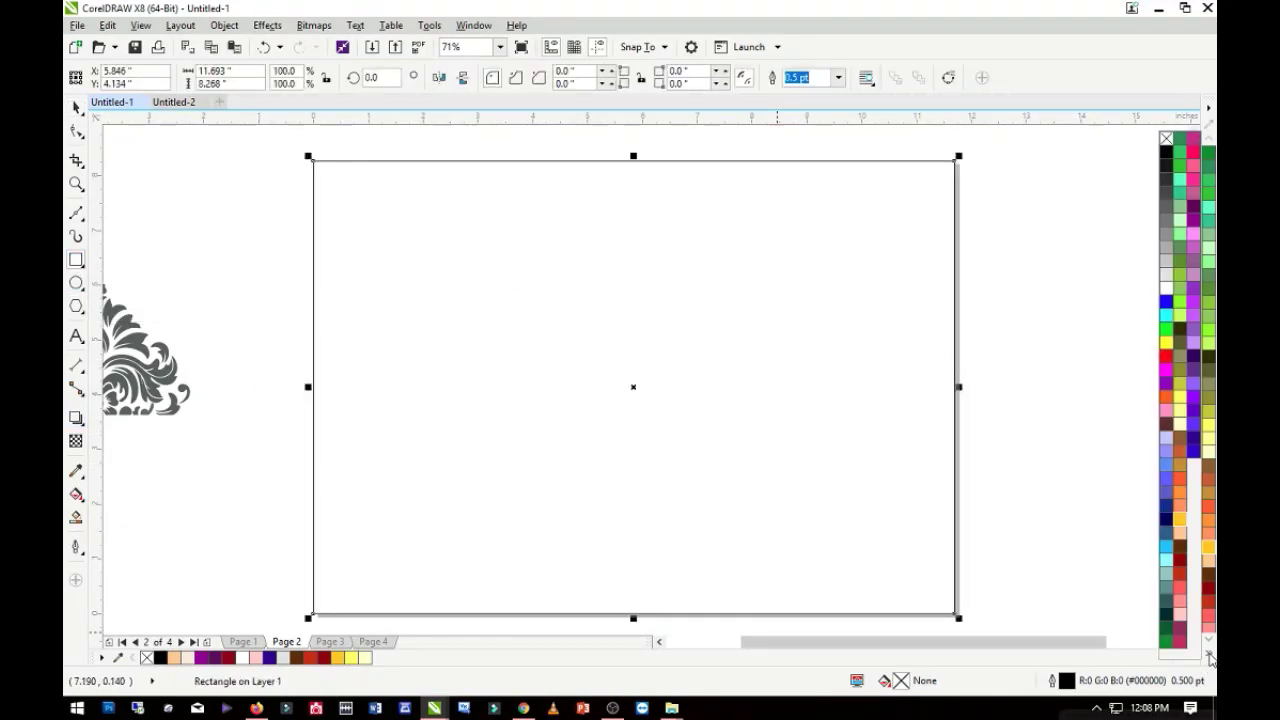
left_click(1178, 566)
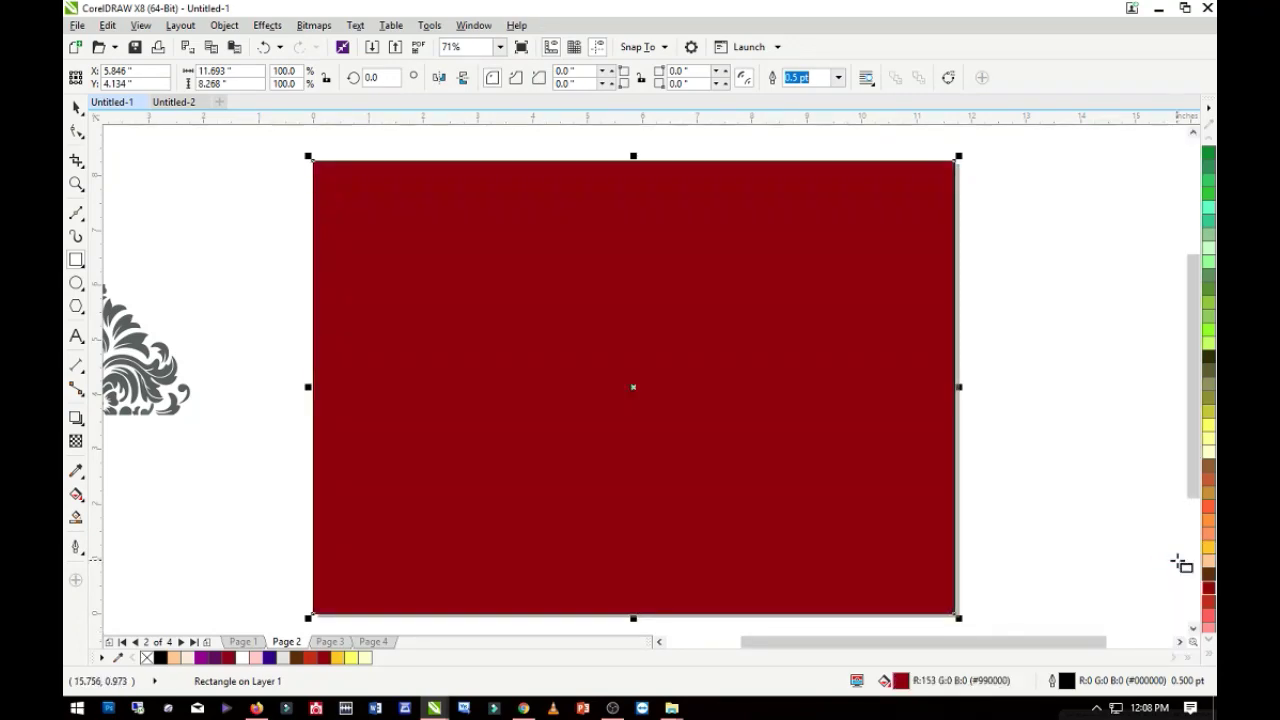
left_click(77, 107)
left_click(195, 350)
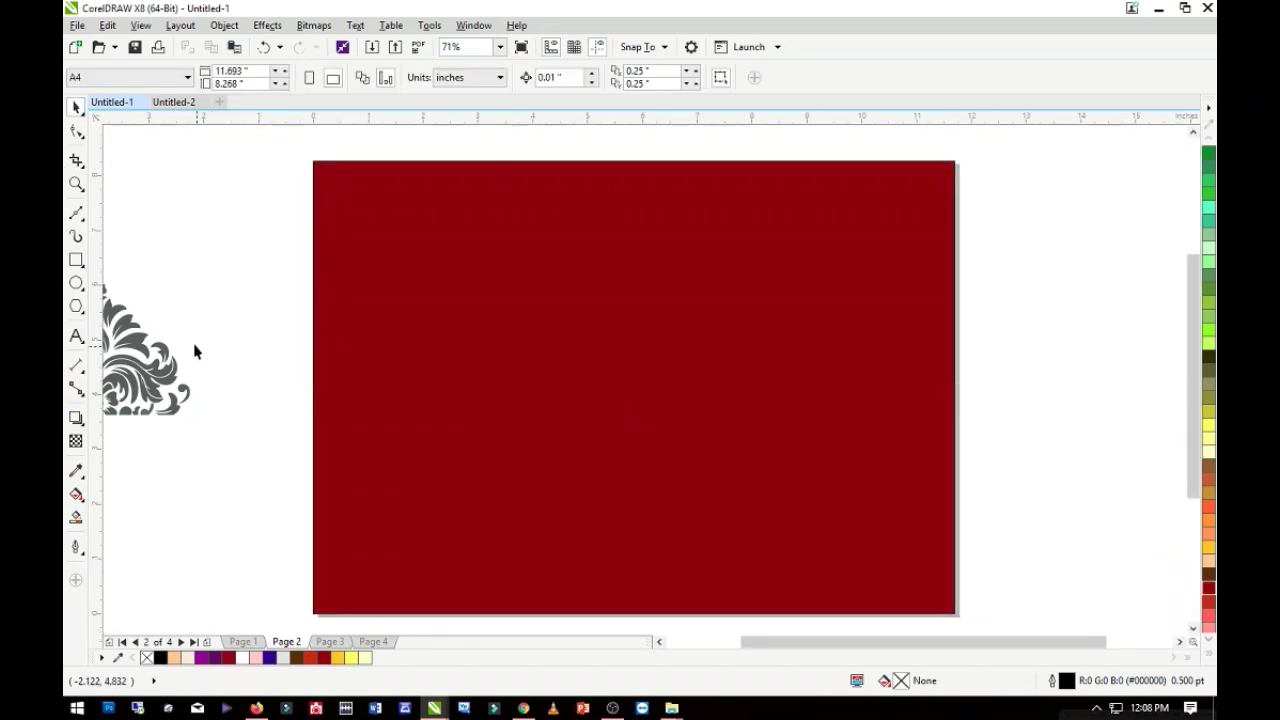
Draw a horizontal line about 12.29 inches long across the page near its upper edge, with a 4 pt Sand (#FFCC99) outline
left_click(80, 216)
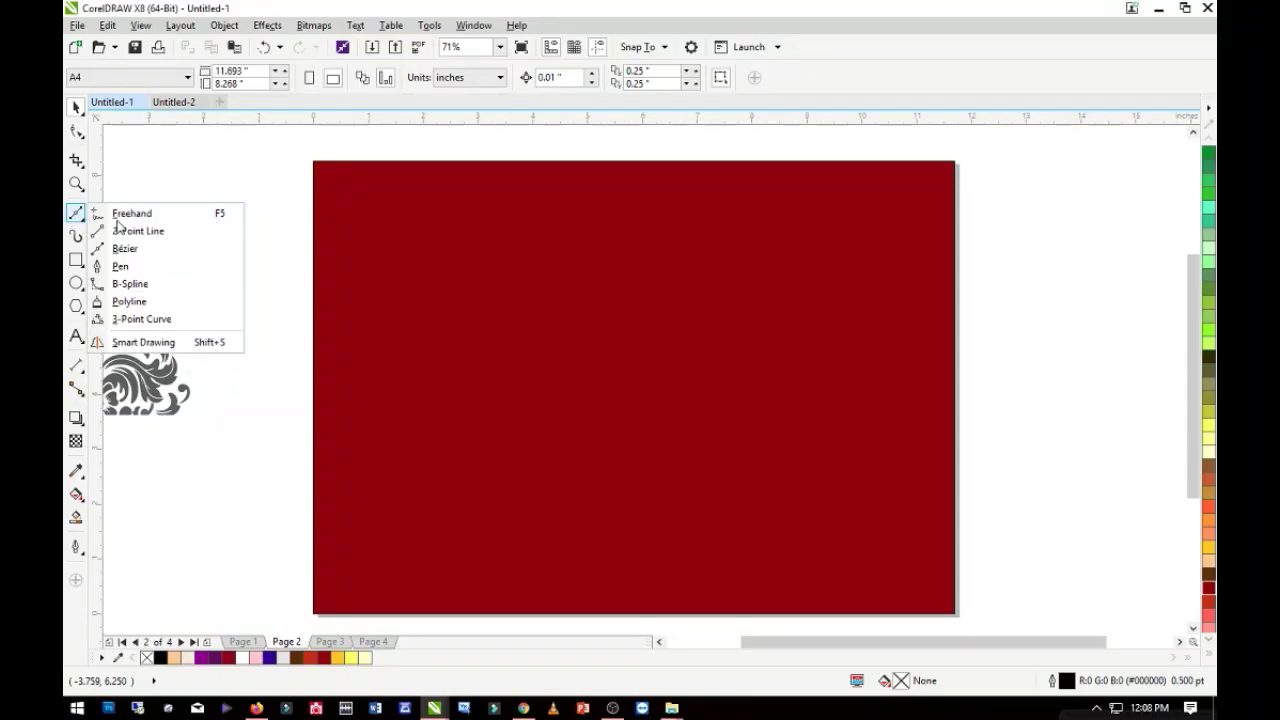
left_click(125, 231)
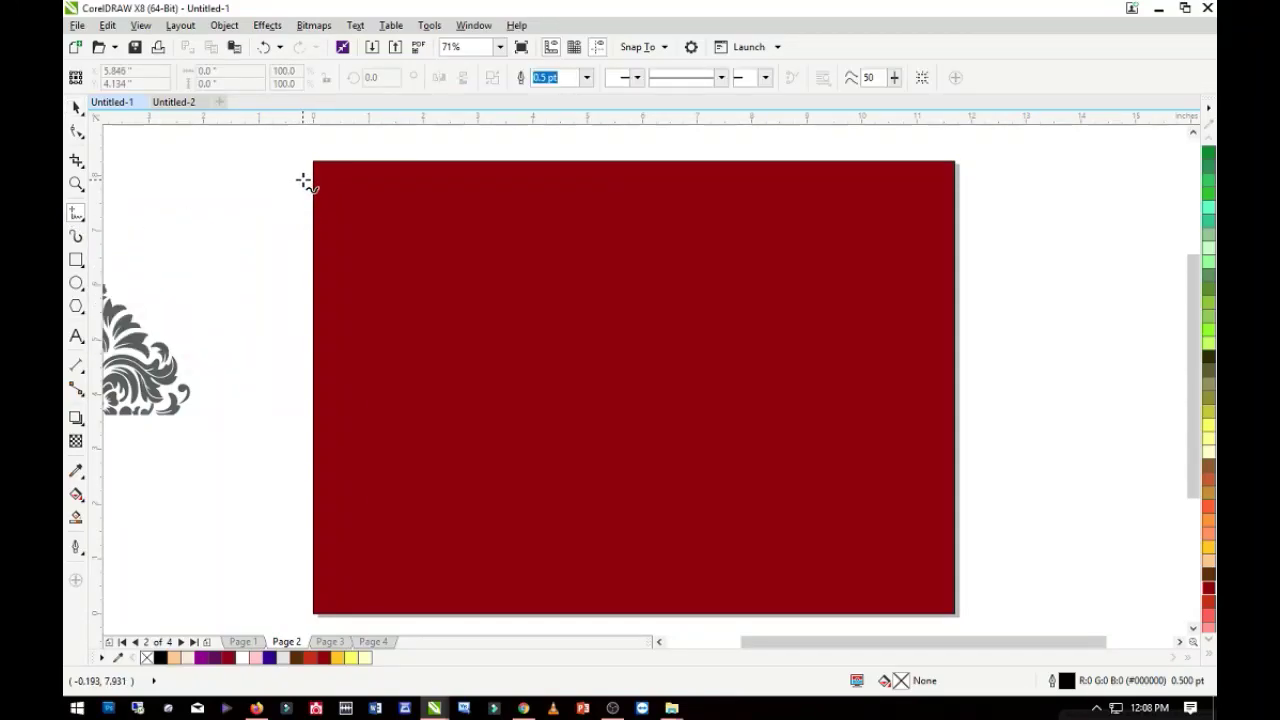
left_click_drag(303, 181, 983, 250)
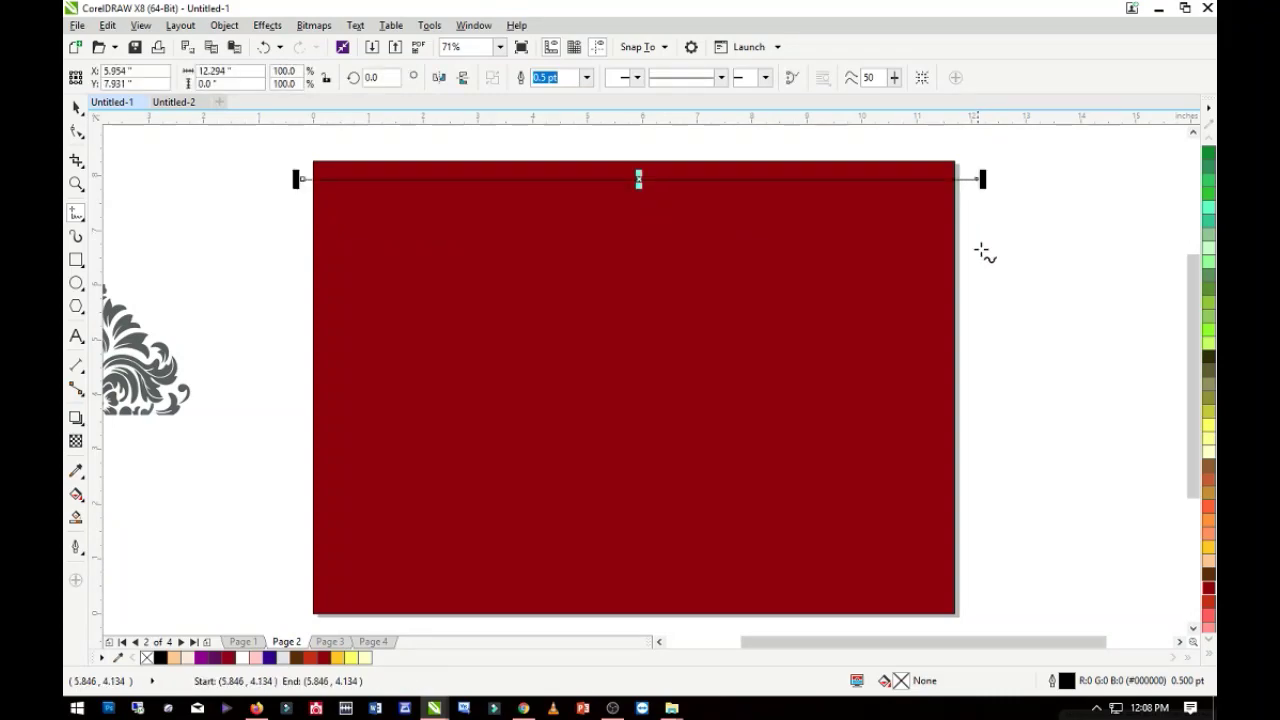
left_click(586, 77)
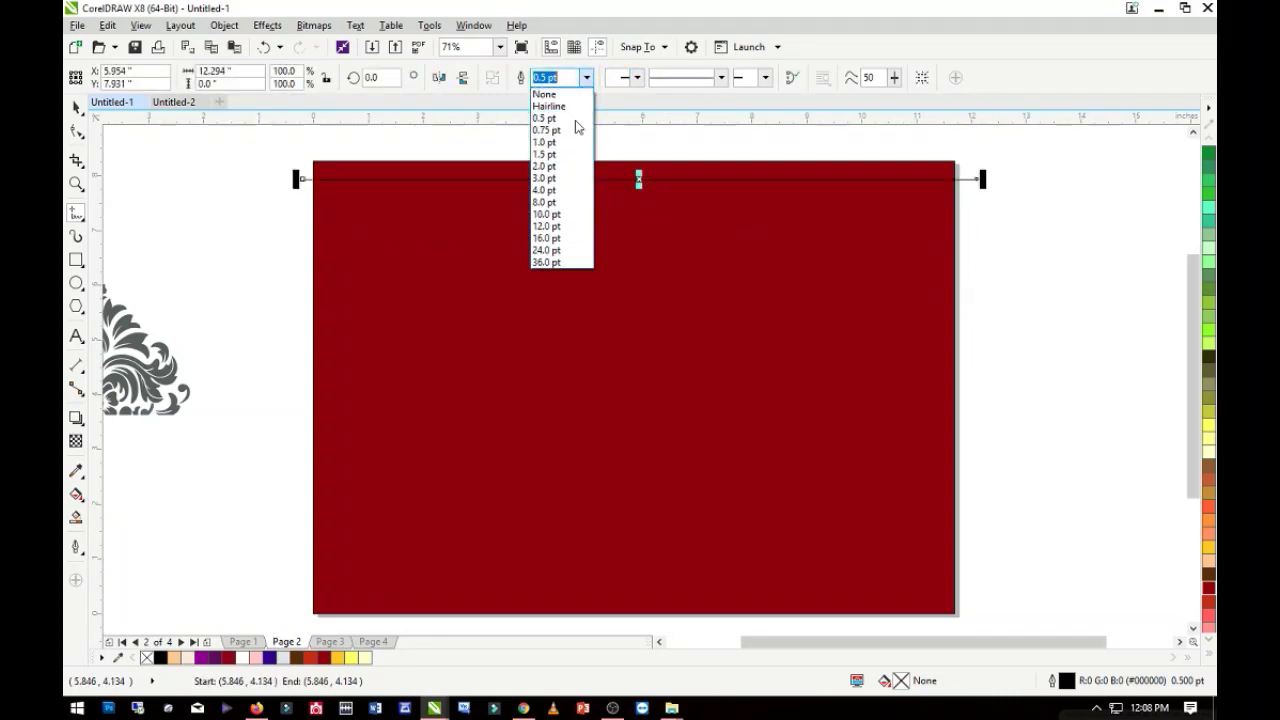
left_click(566, 188)
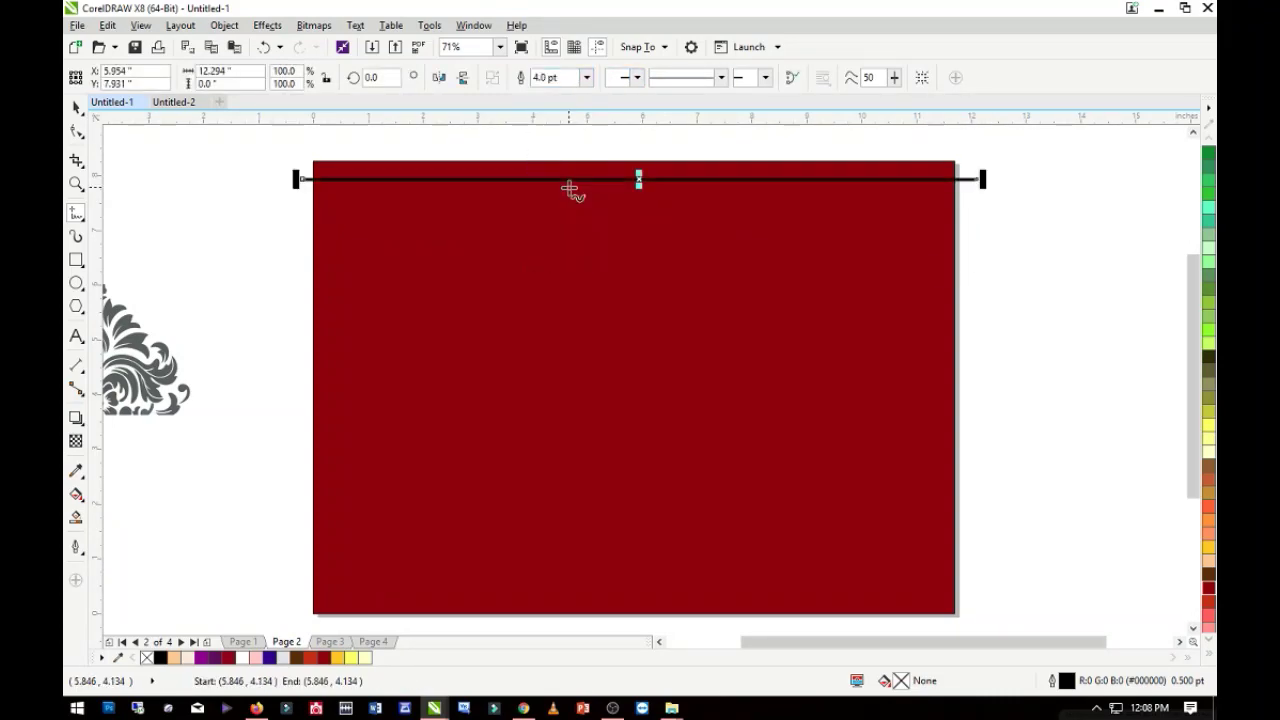
left_click(76, 108)
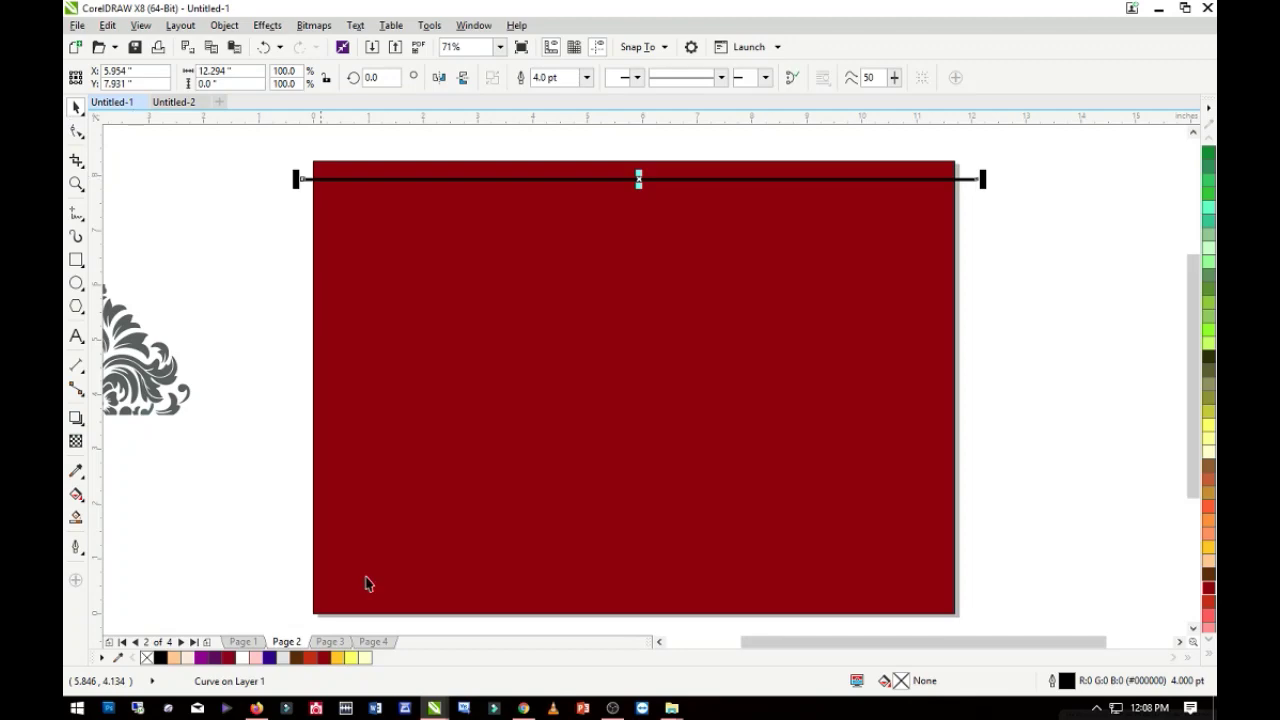
right_click(172, 658)
left_click(237, 206)
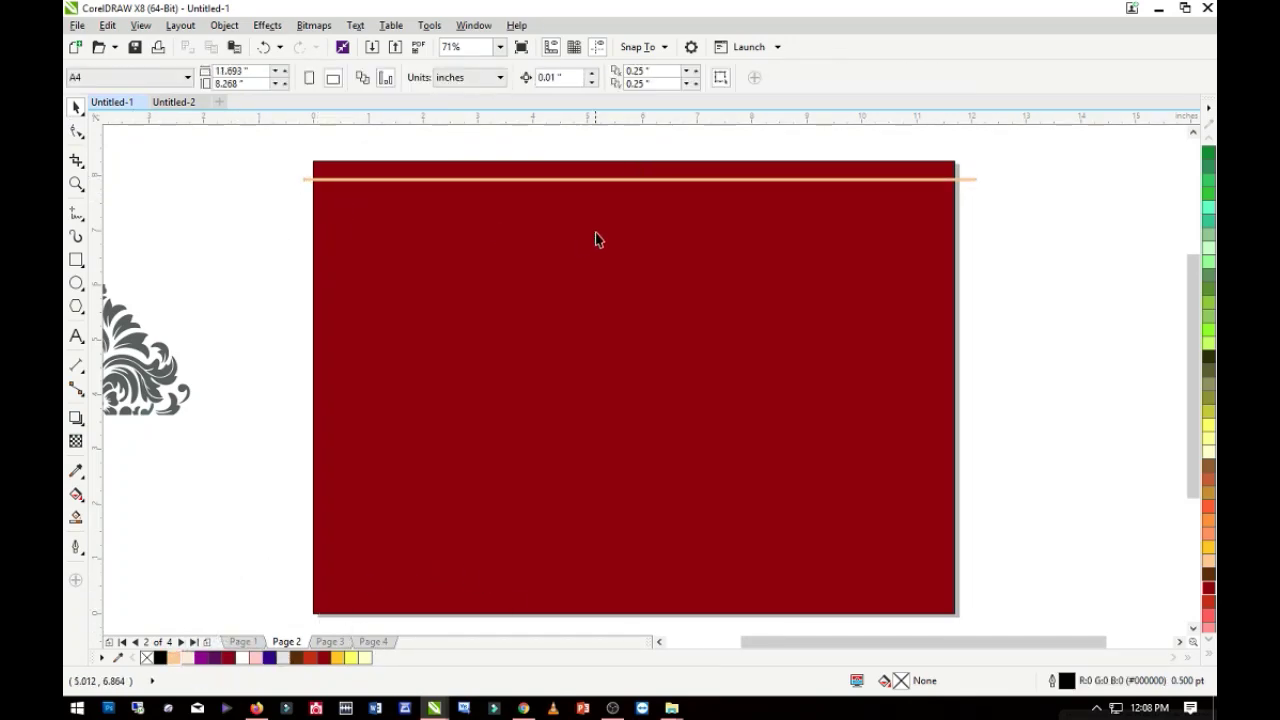
Copy the sand line slightly downward and repeat the duplicate at equal spacing until the lines reach the page's lower edge
left_click(603, 181)
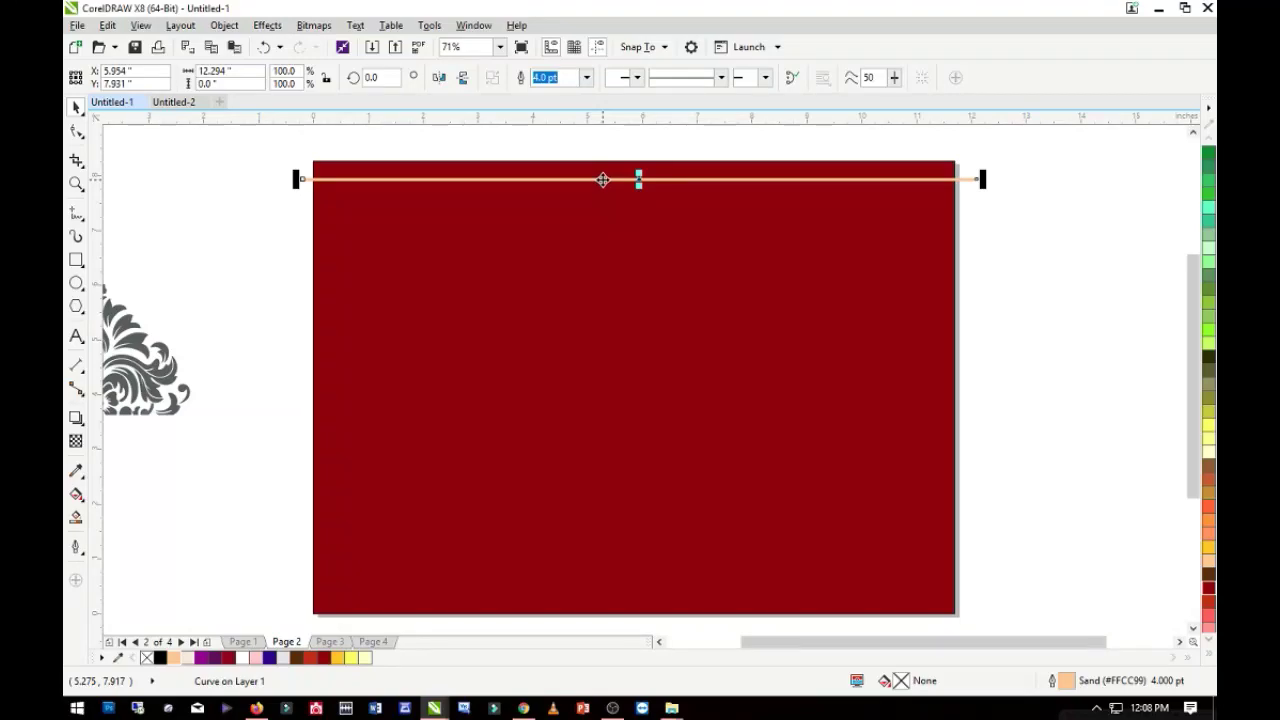
left_click_drag(639, 181, 641, 183)
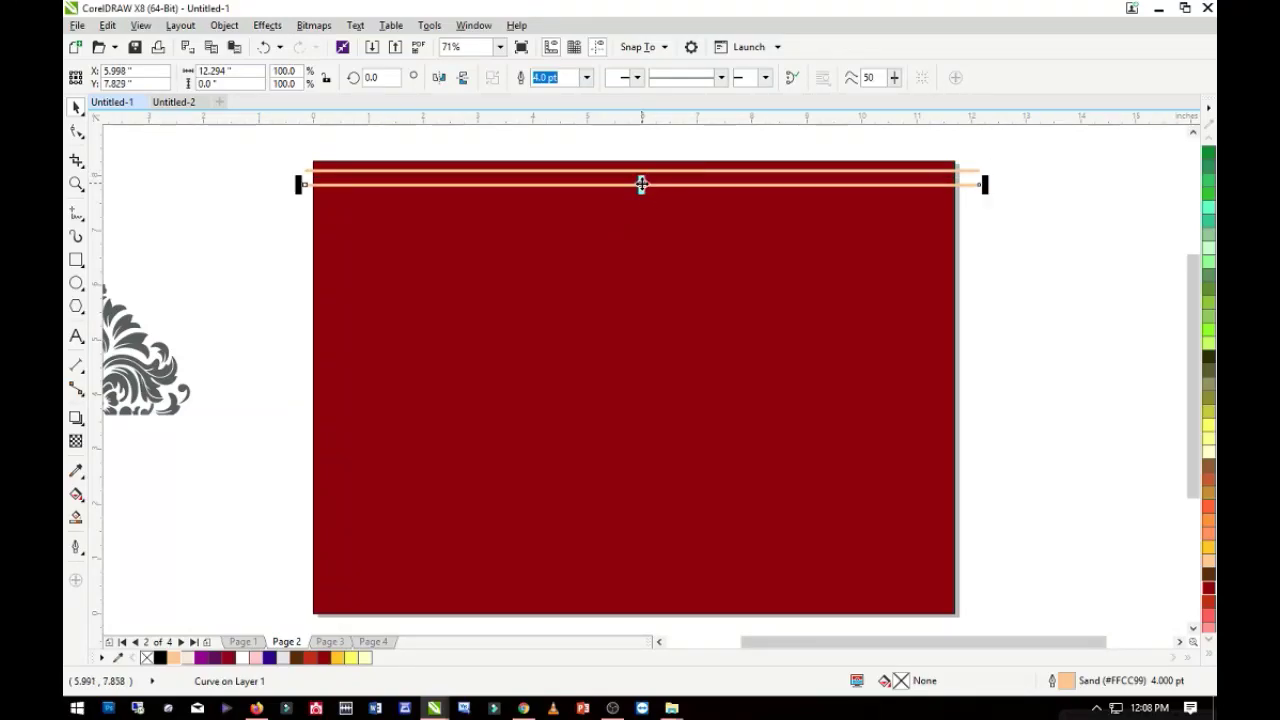
key("ctrl+d")
key("ctrl+d")
key("ctrl+d")
key("ctrl+d")
key("ctrl+d")
key("ctrl+d")
key("ctrl+d")
key("ctrl+d")
key("ctrl+d")
key("ctrl+d")
key("ctrl+d")
key("ctrl+d")
key("ctrl+d")
key("ctrl+d")
key("ctrl+d")
key("ctrl+d")
key("ctrl+d")
key("ctrl+d")
key("ctrl+d")
key("ctrl+d")
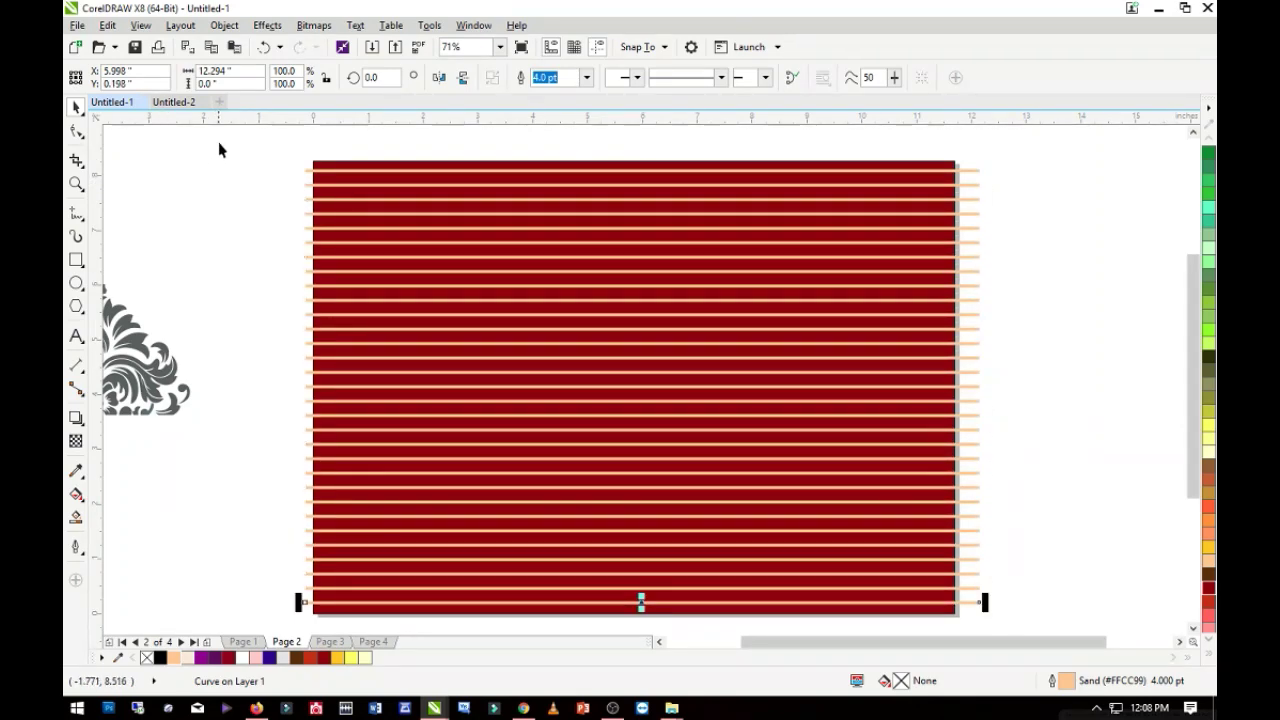
Weld all the horizontal lines into one object and apply a uniform transparency of 50 to it
left_click_drag(219, 143, 1022, 612)
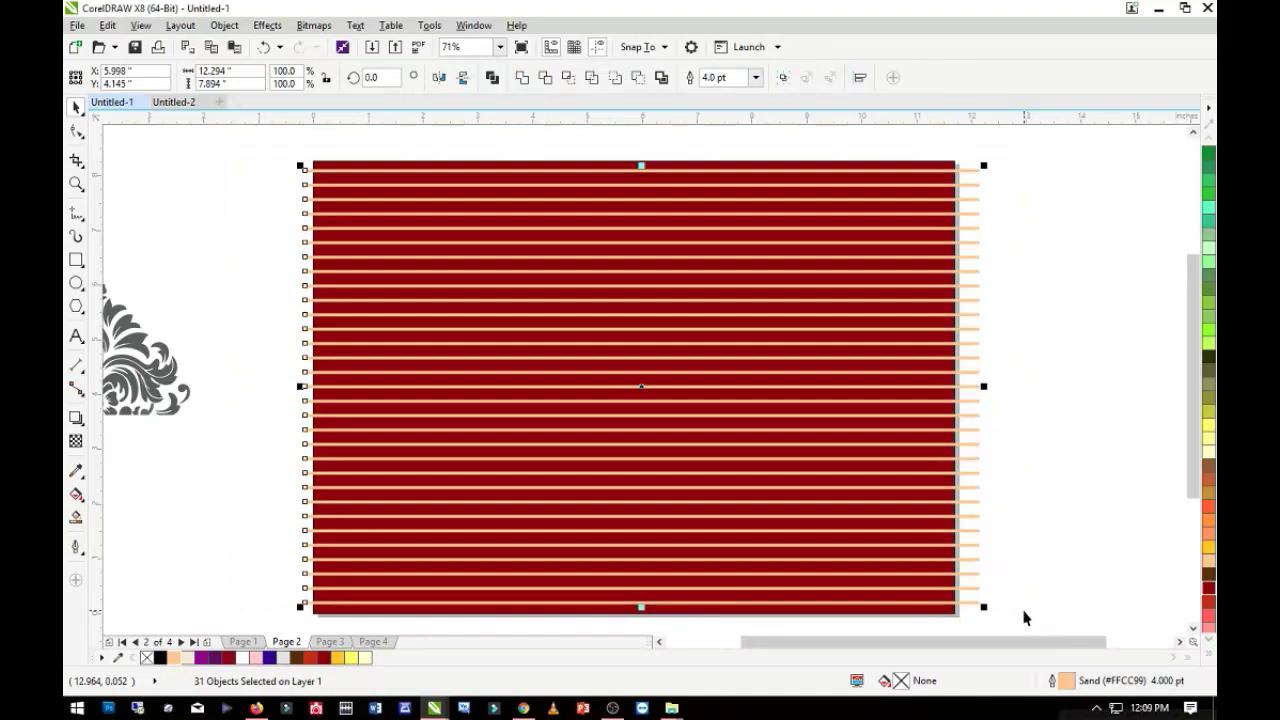
left_click(522, 80)
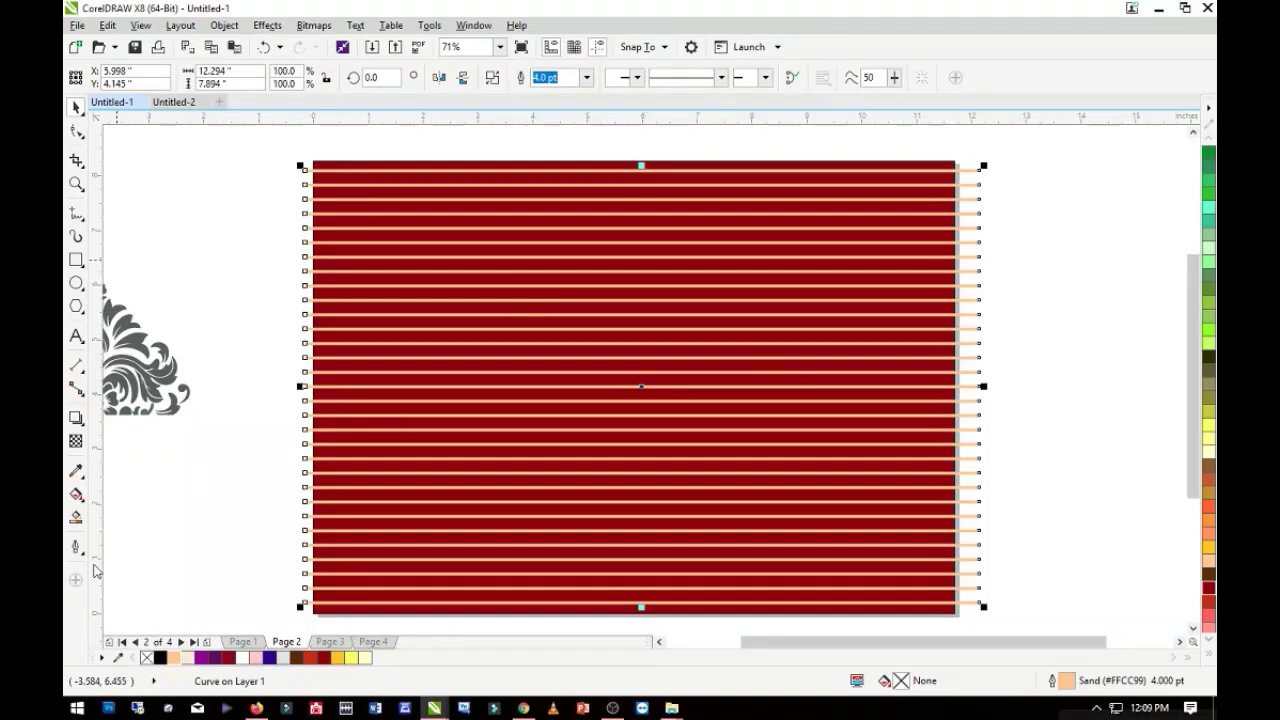
left_click(77, 445)
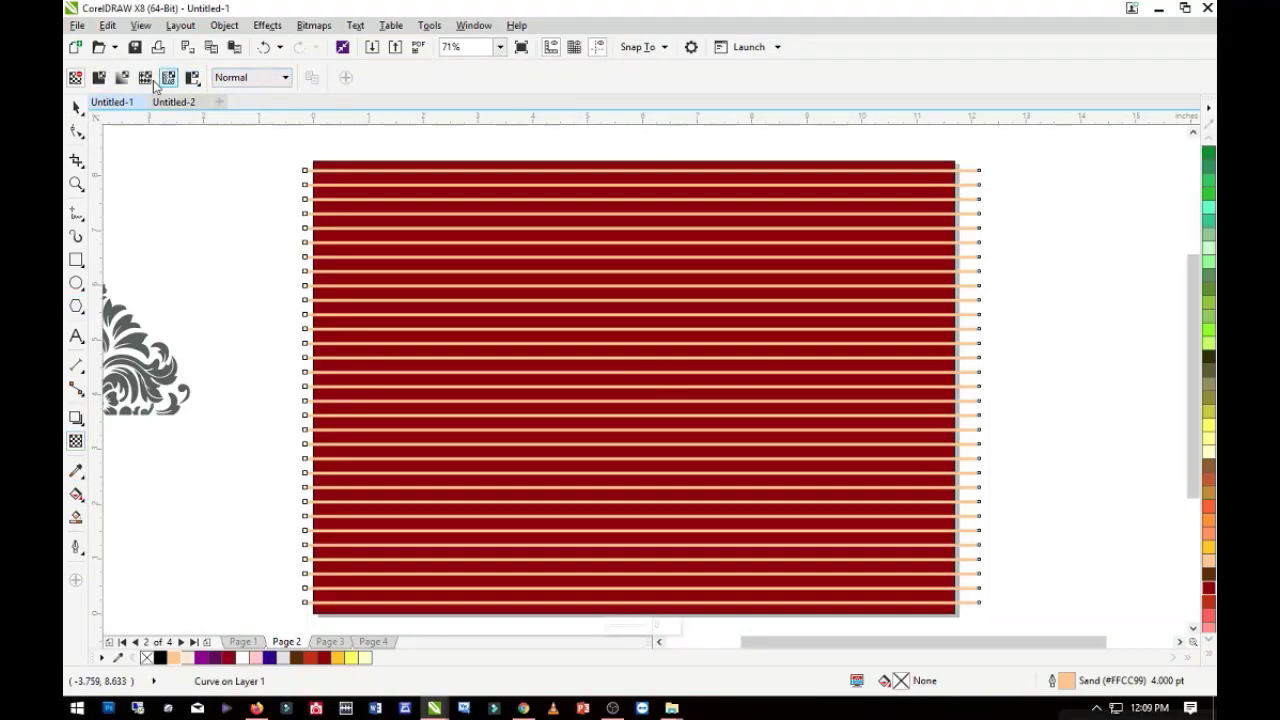
left_click(99, 78)
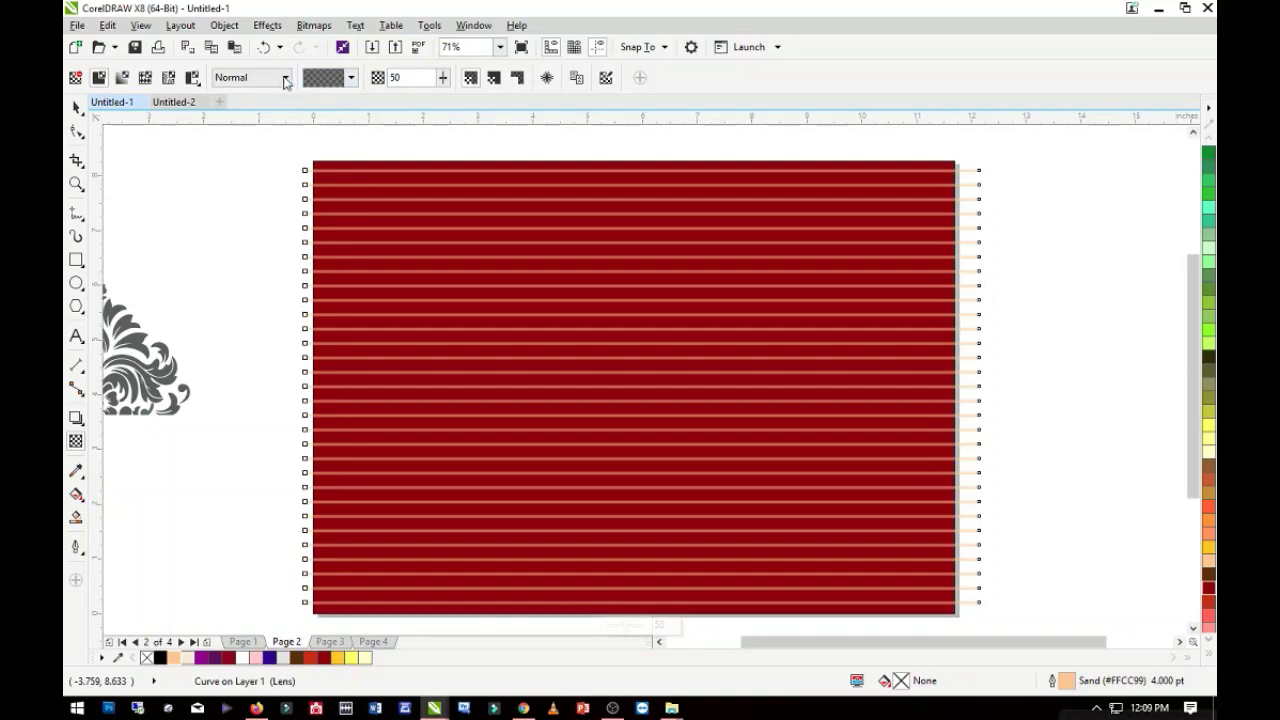
Try the Multiply merge mode on the transparent lines, and set the mode back to Normal
left_click(285, 80)
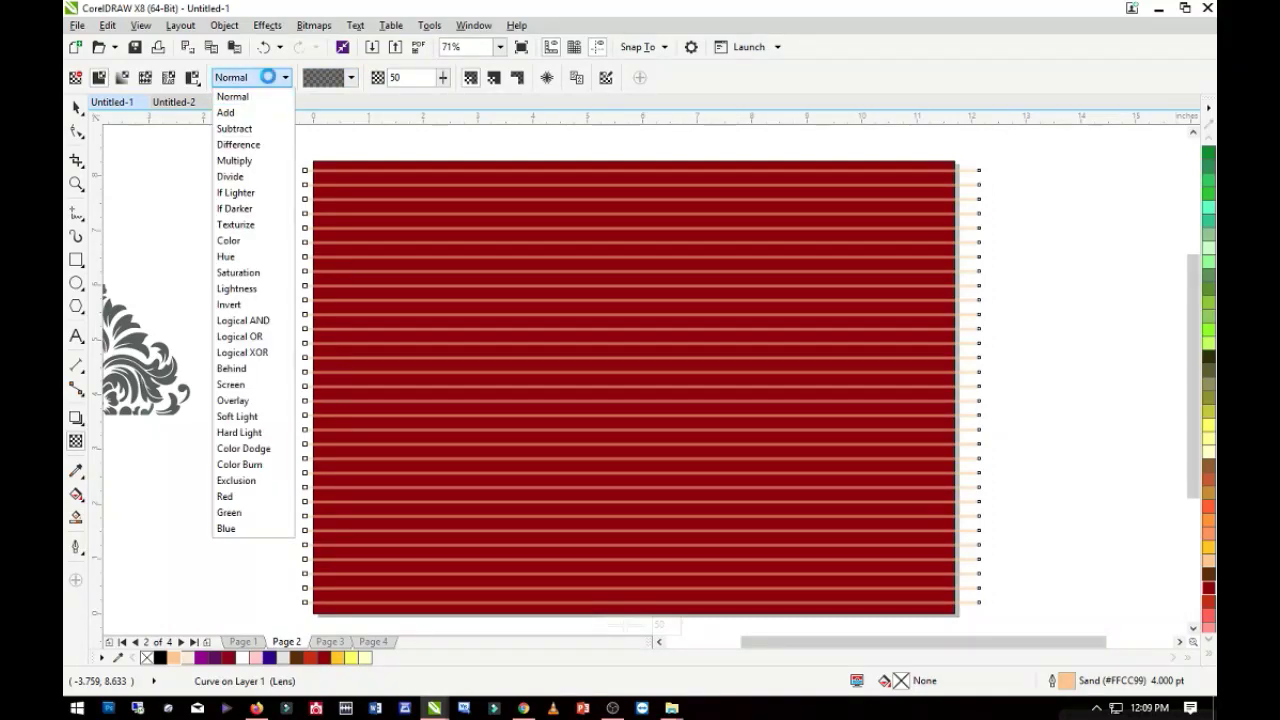
left_click(246, 161)
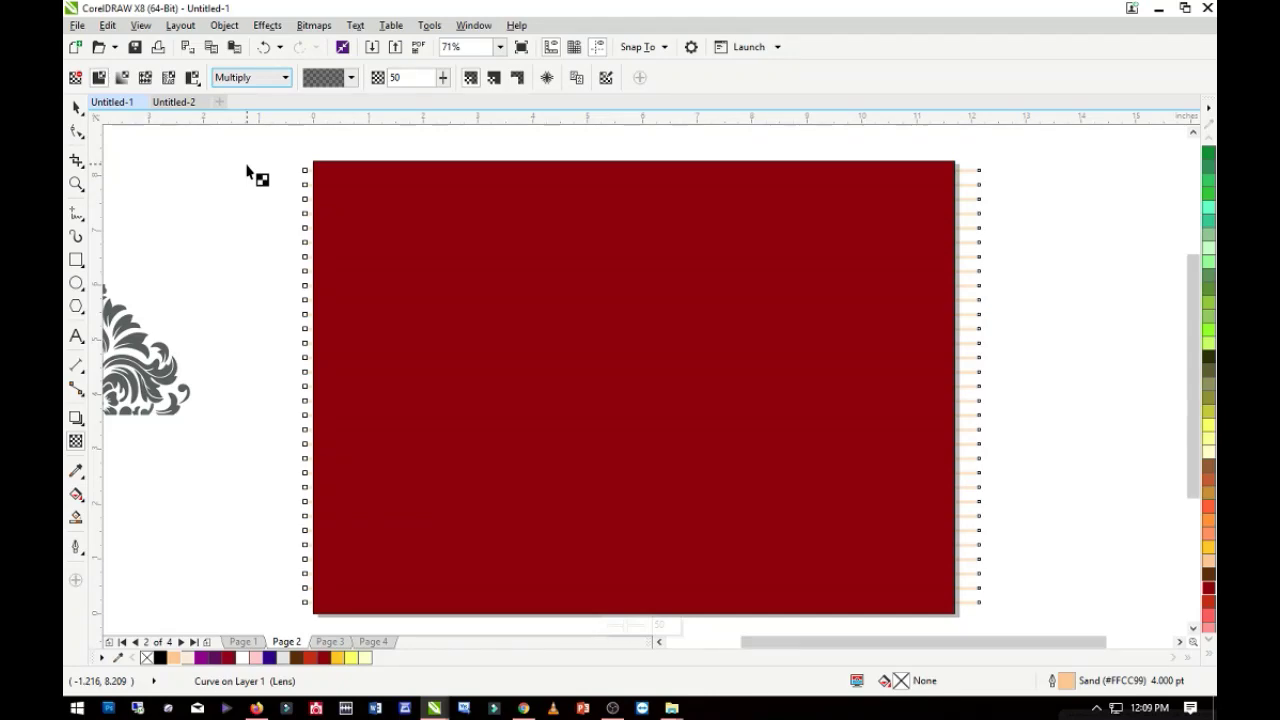
left_click(263, 87)
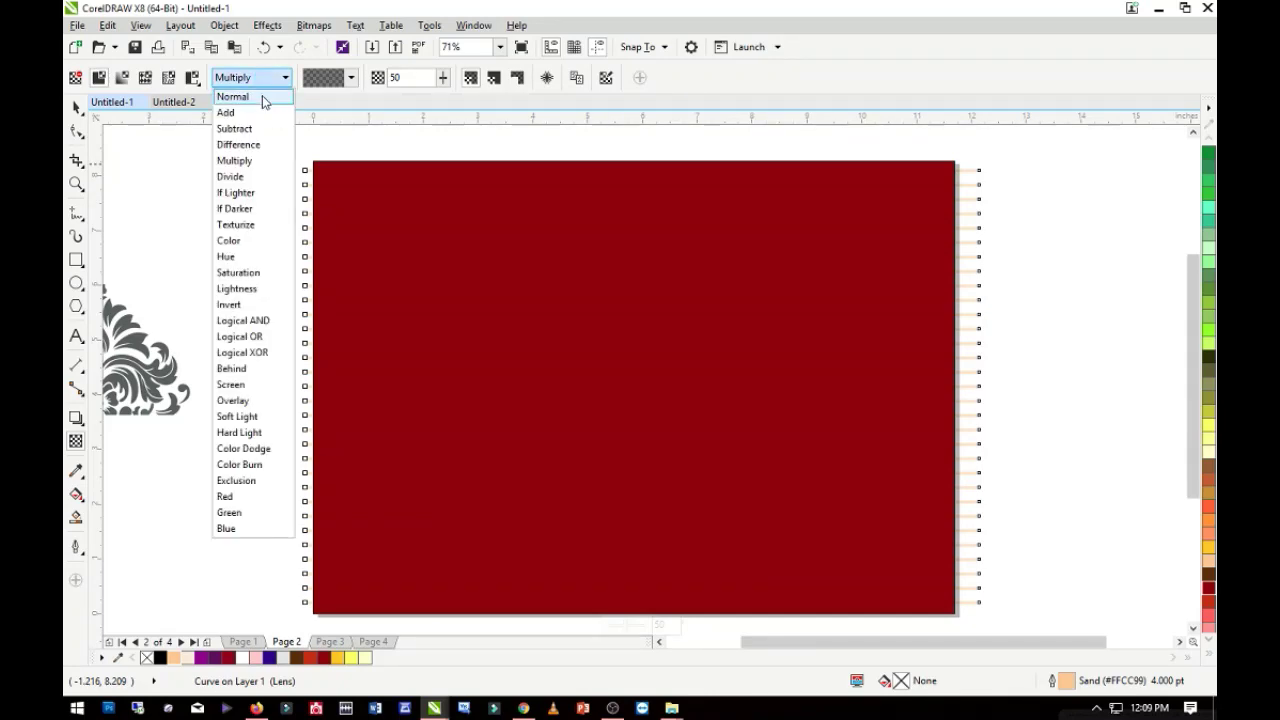
left_click(260, 97)
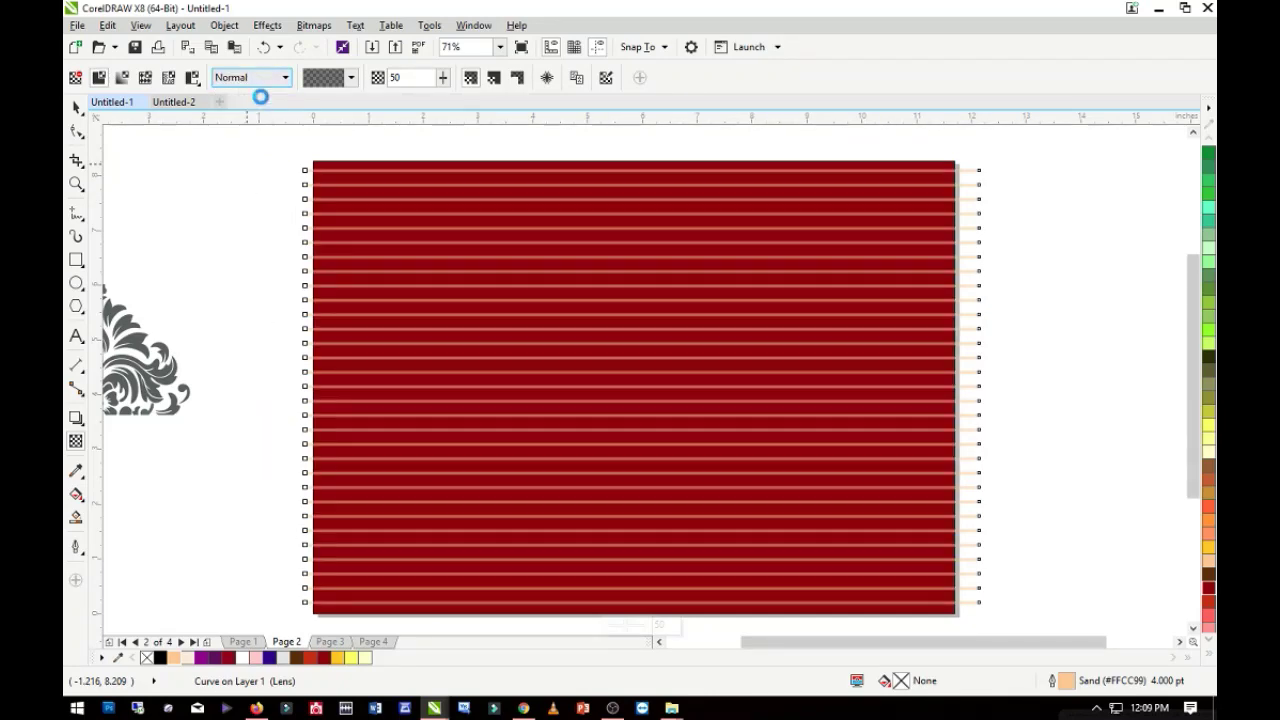
Move the line pattern down about 0.1 inch and PowerClip it inside the dark red rectangle
left_click(77, 107)
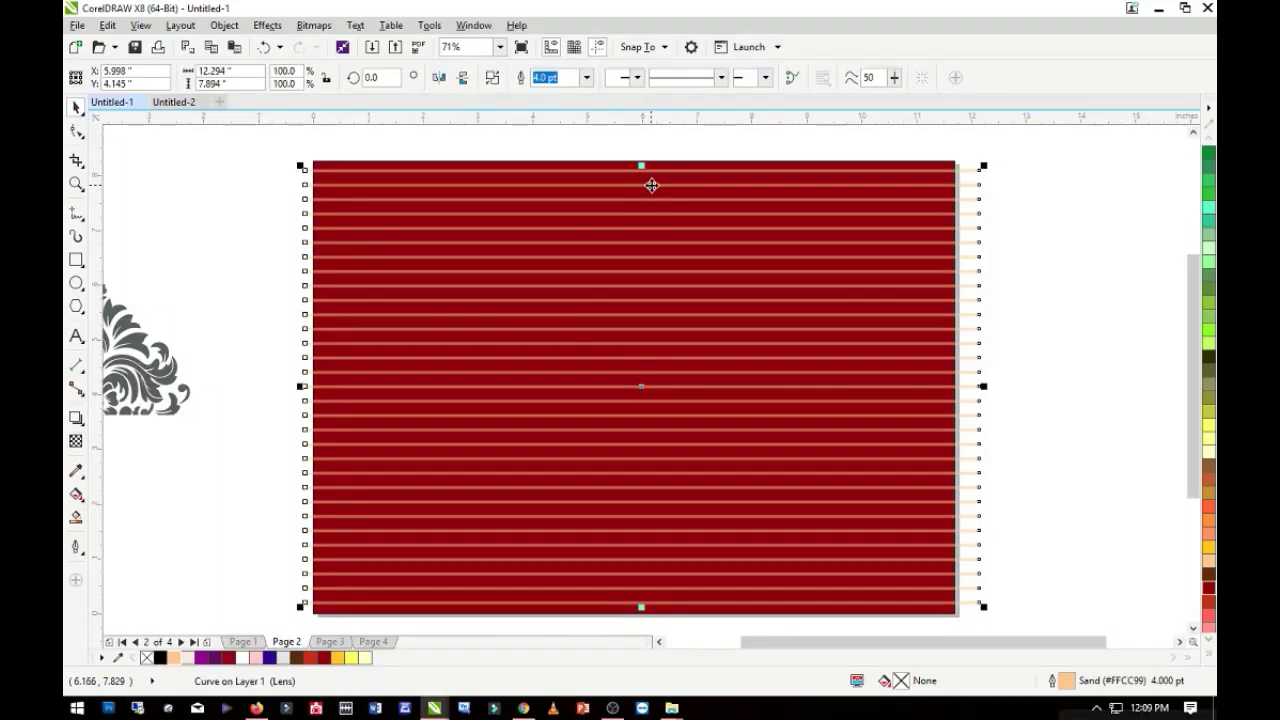
left_click_drag(651, 183, 651, 191)
right_click(651, 191)
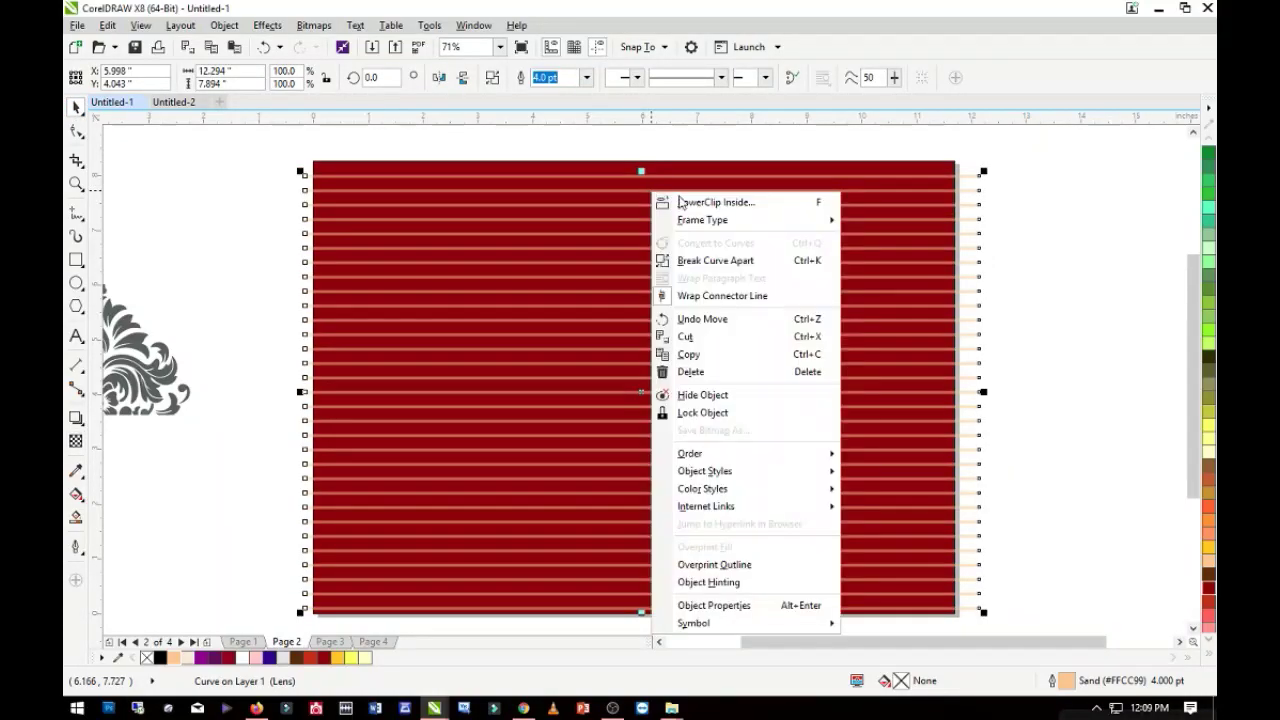
left_click(700, 200)
left_click(707, 164)
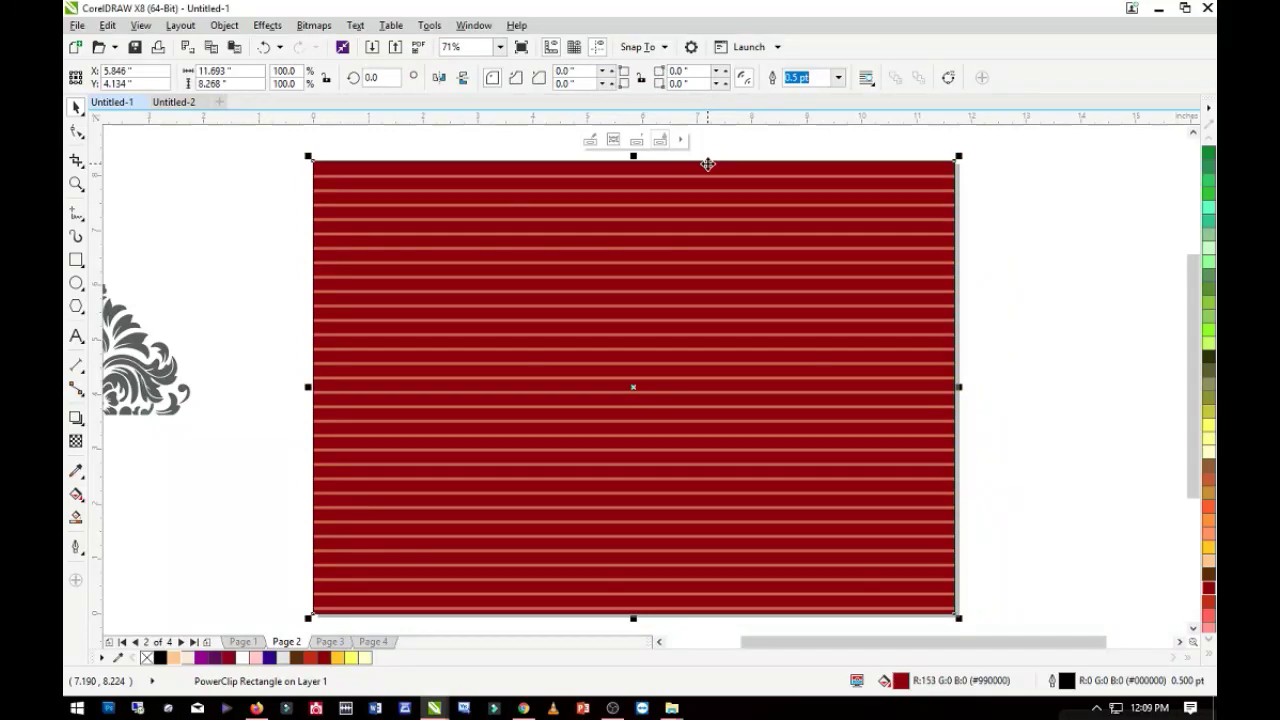
Edit the PowerClip contents, placing a copy of the line pattern over the page's right side and rotating it 90 degrees
double_click(707, 164)
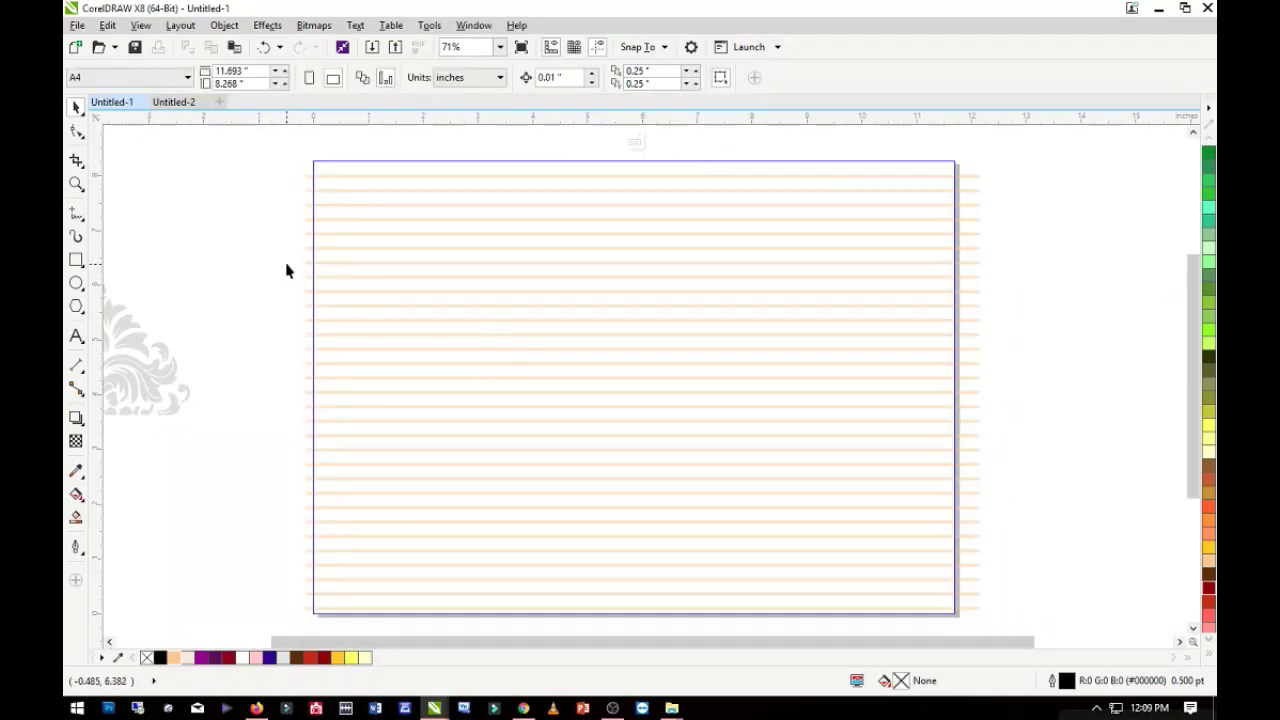
left_click(336, 190)
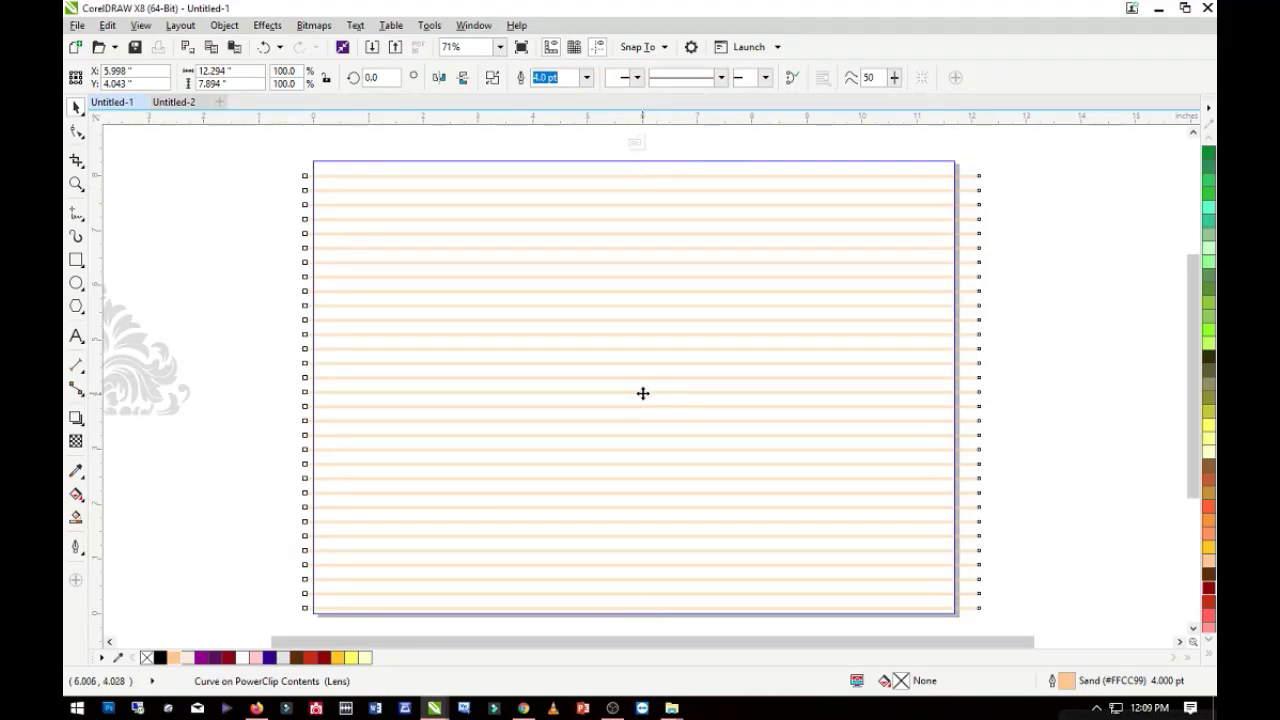
left_click_drag(643, 391, 800, 404)
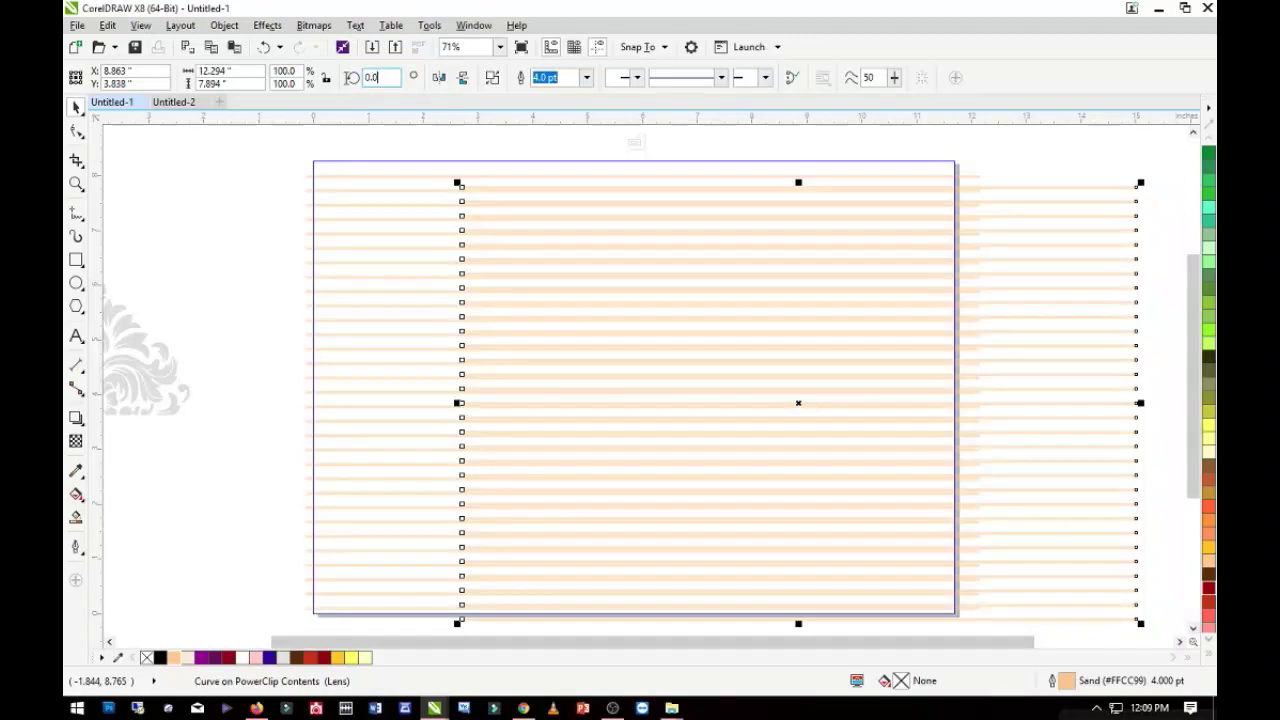
key("Return")
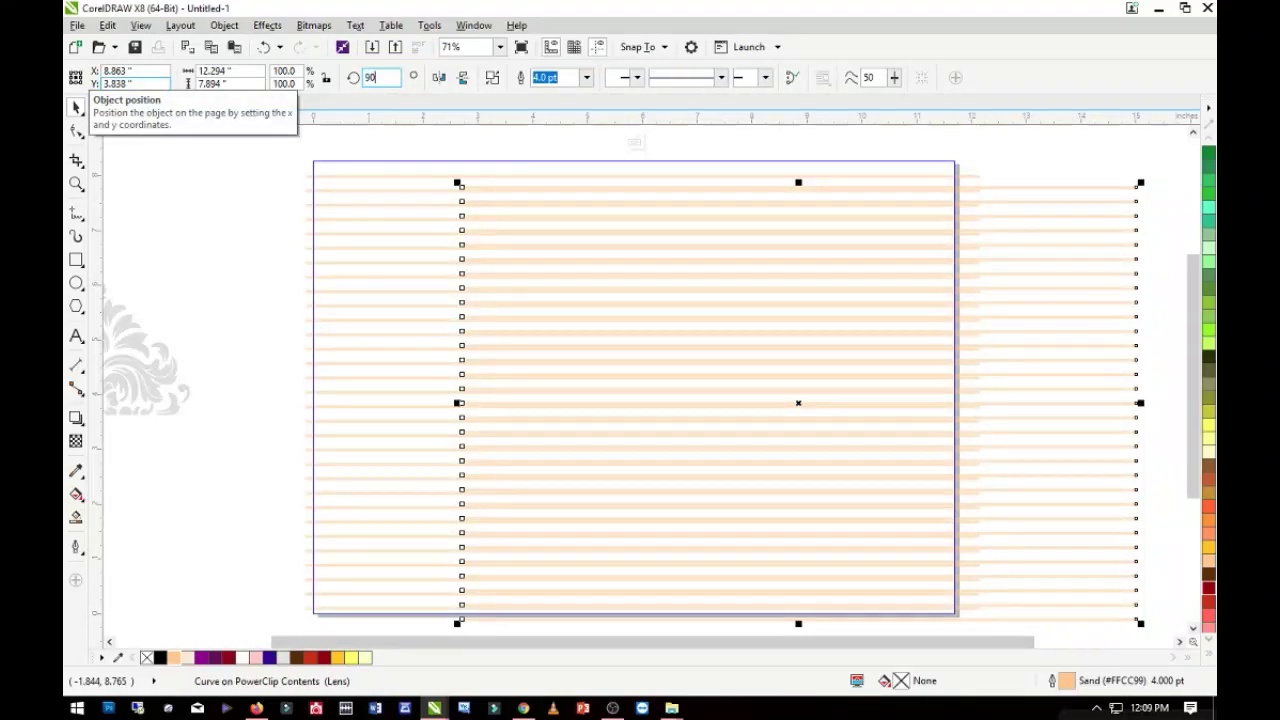
key("Return")
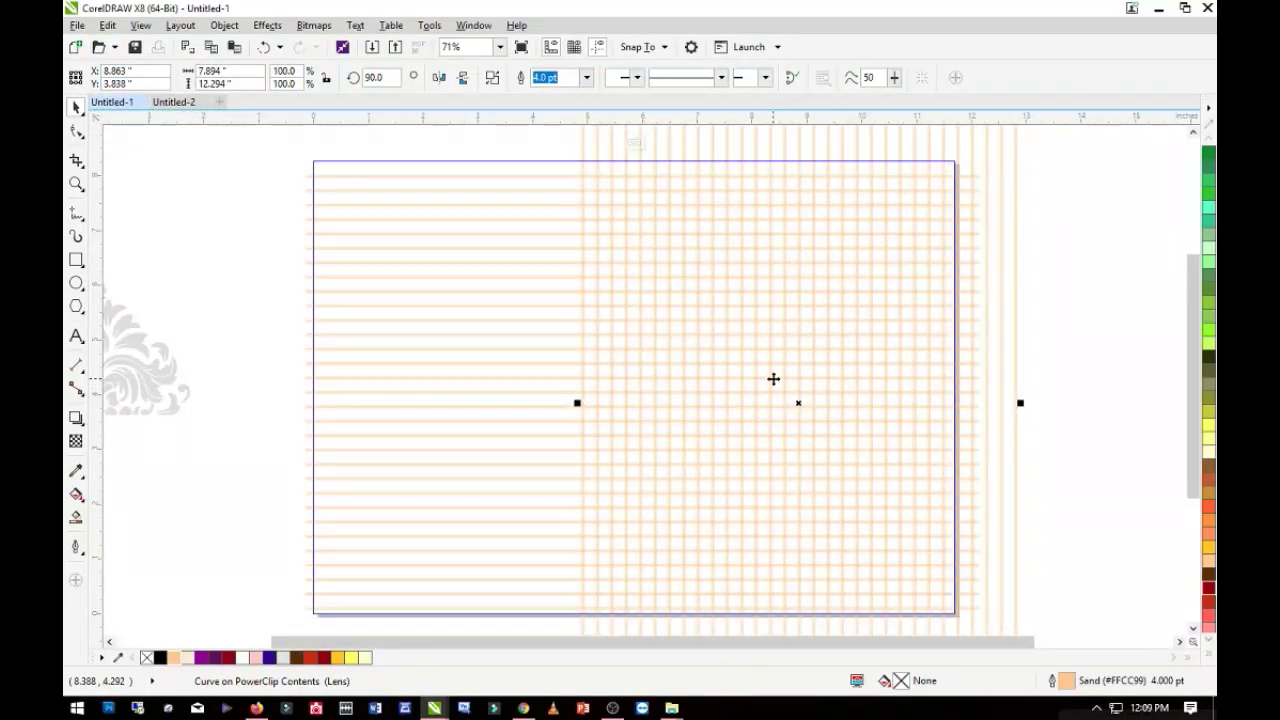
Cover the page with vertical lines by shifting the rotated set and mirroring a copy to its left, and finish editing the PowerClip
left_click_drag(790, 410, 740, 402)
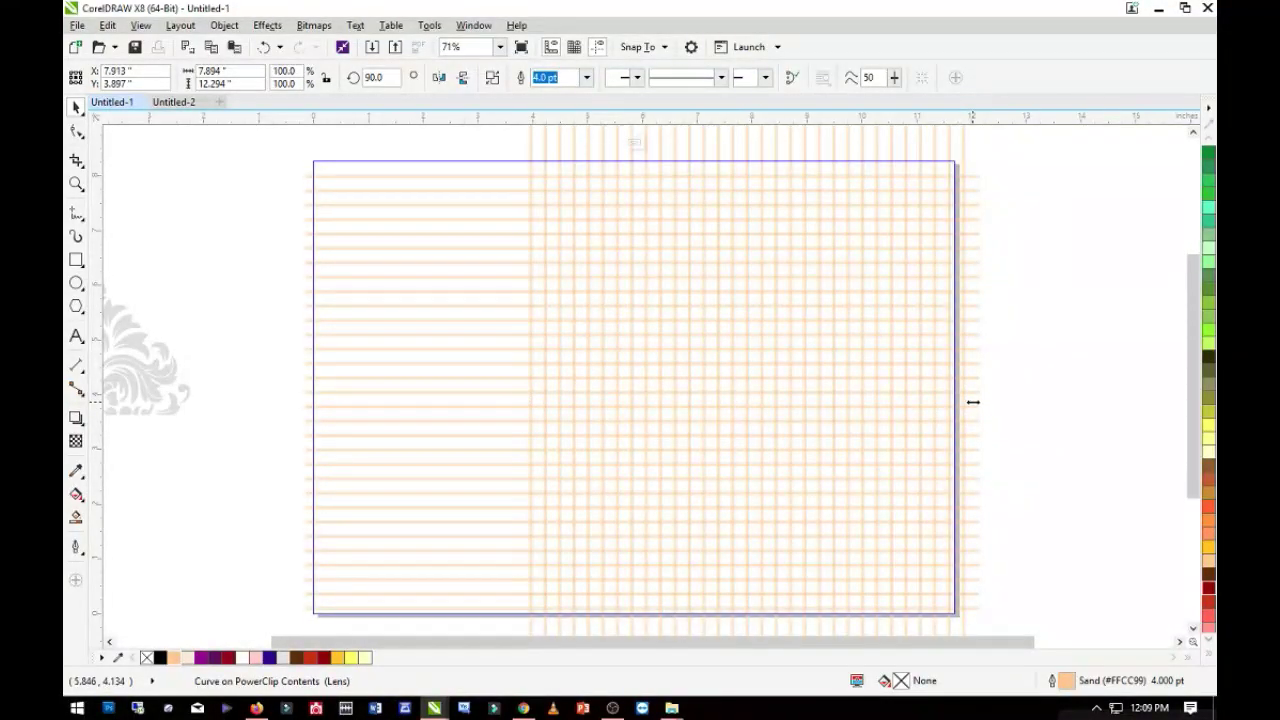
left_click_drag(817, 402, 384, 402)
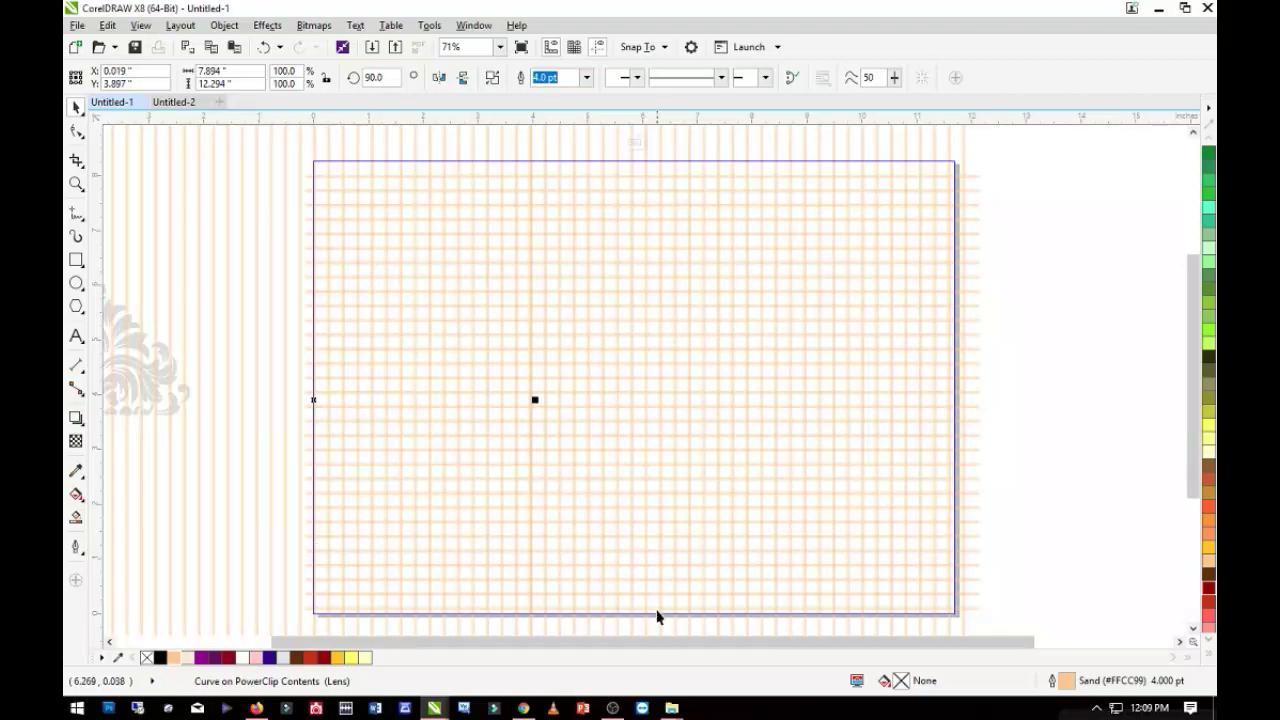
left_click(915, 503)
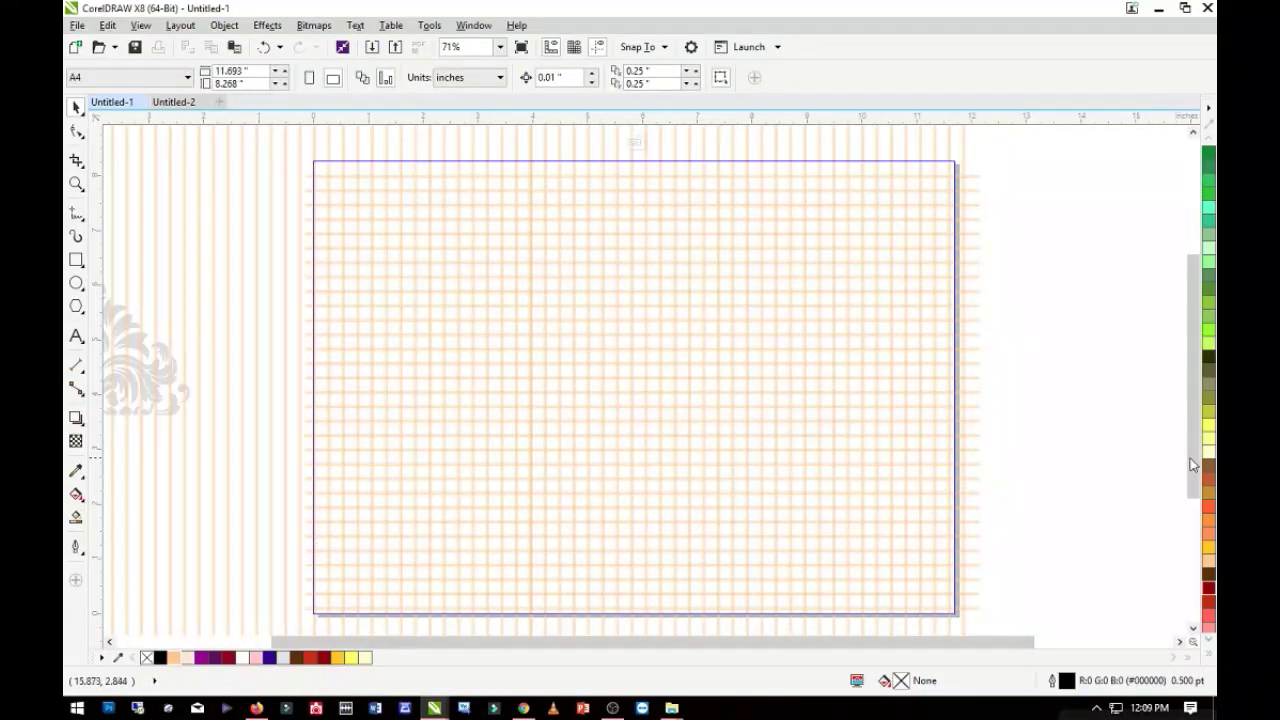
left_click_drag(1192, 464, 1194, 491)
left_click(637, 571)
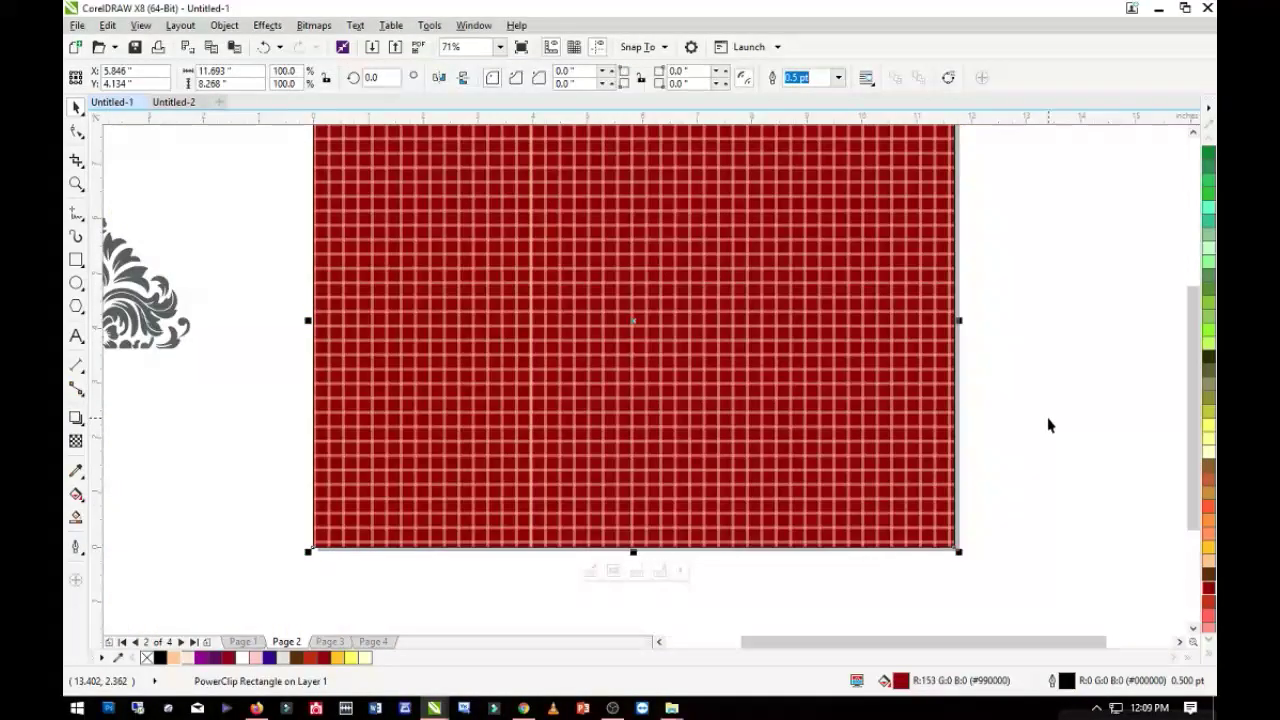
Examine the line grid on Page 2 as a whole and up close at the line crossings
left_click(76, 184)
right_click(666, 328)
left_click_drag(445, 219, 859, 482)
left_click(80, 110)
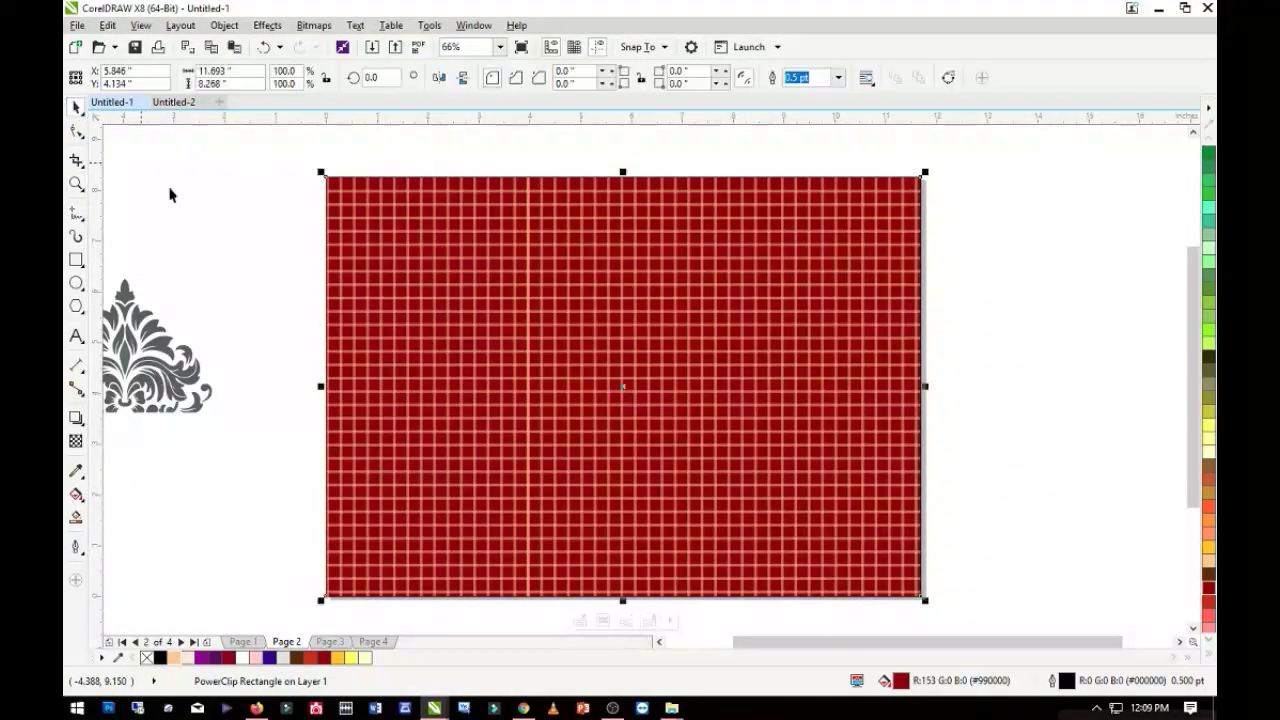
left_click(430, 306)
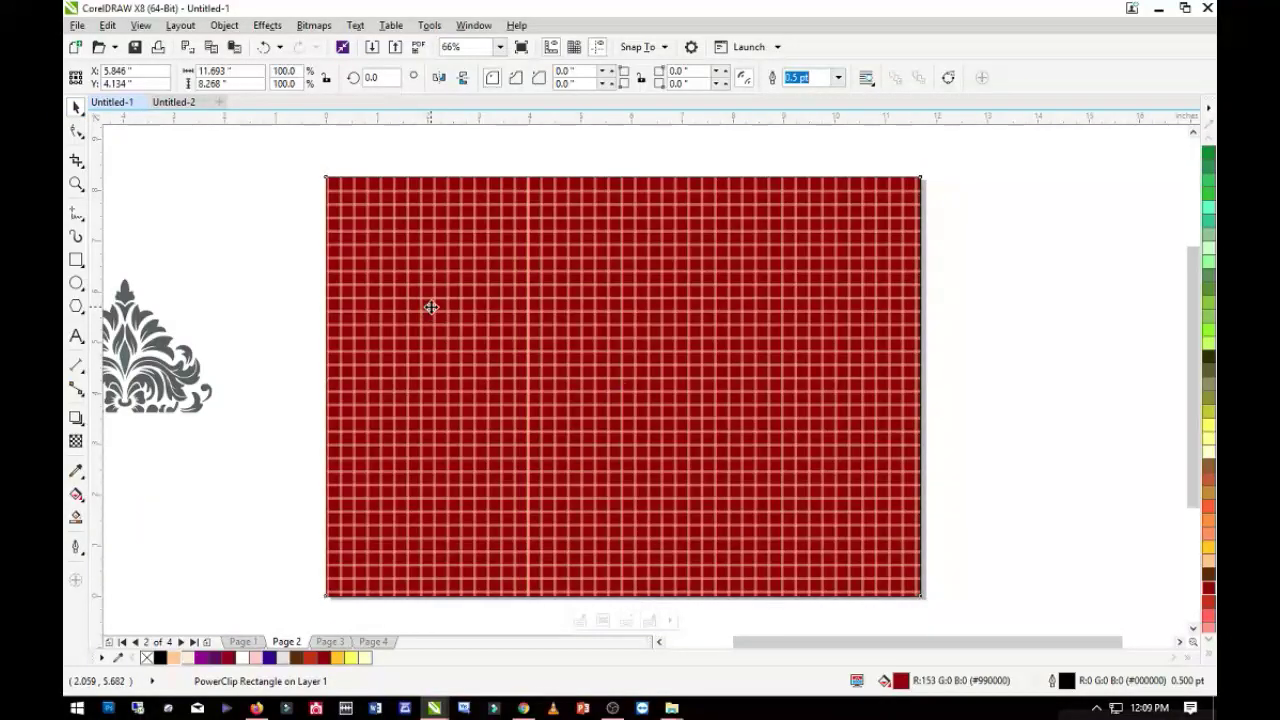
left_click(76, 184)
left_click_drag(280, 170, 706, 371)
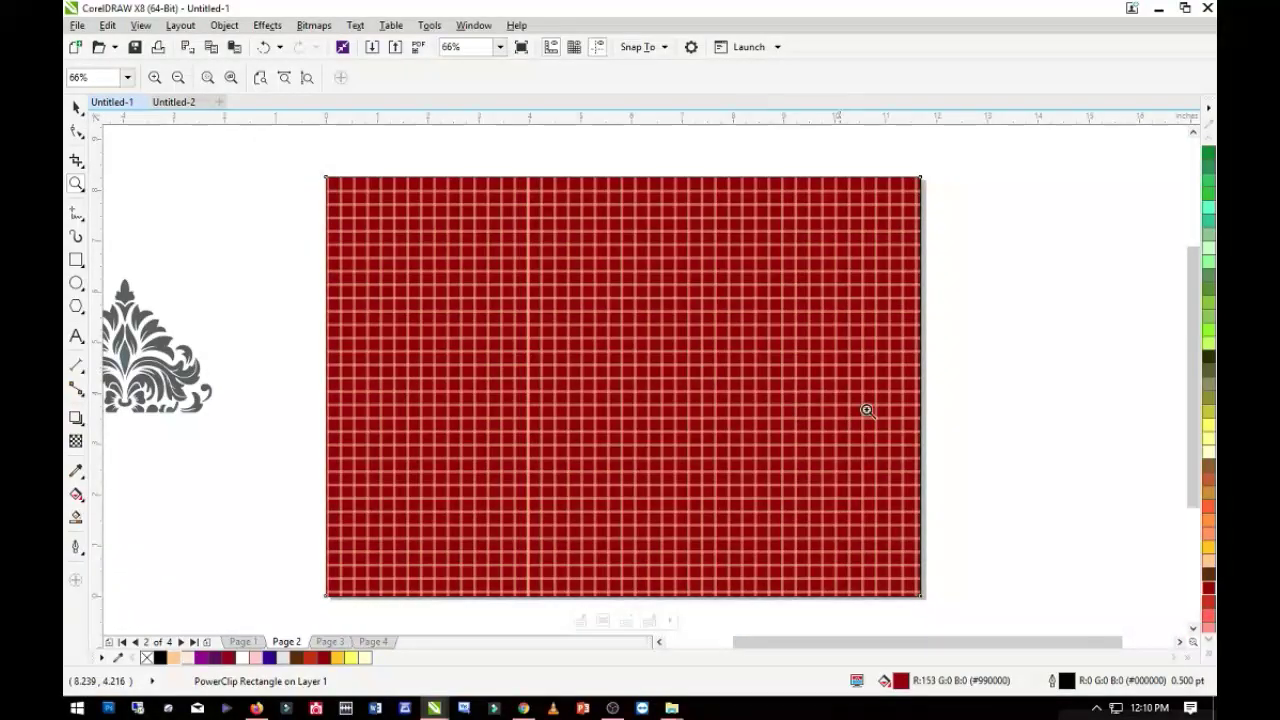
scroll(830, 515, "up", 5)
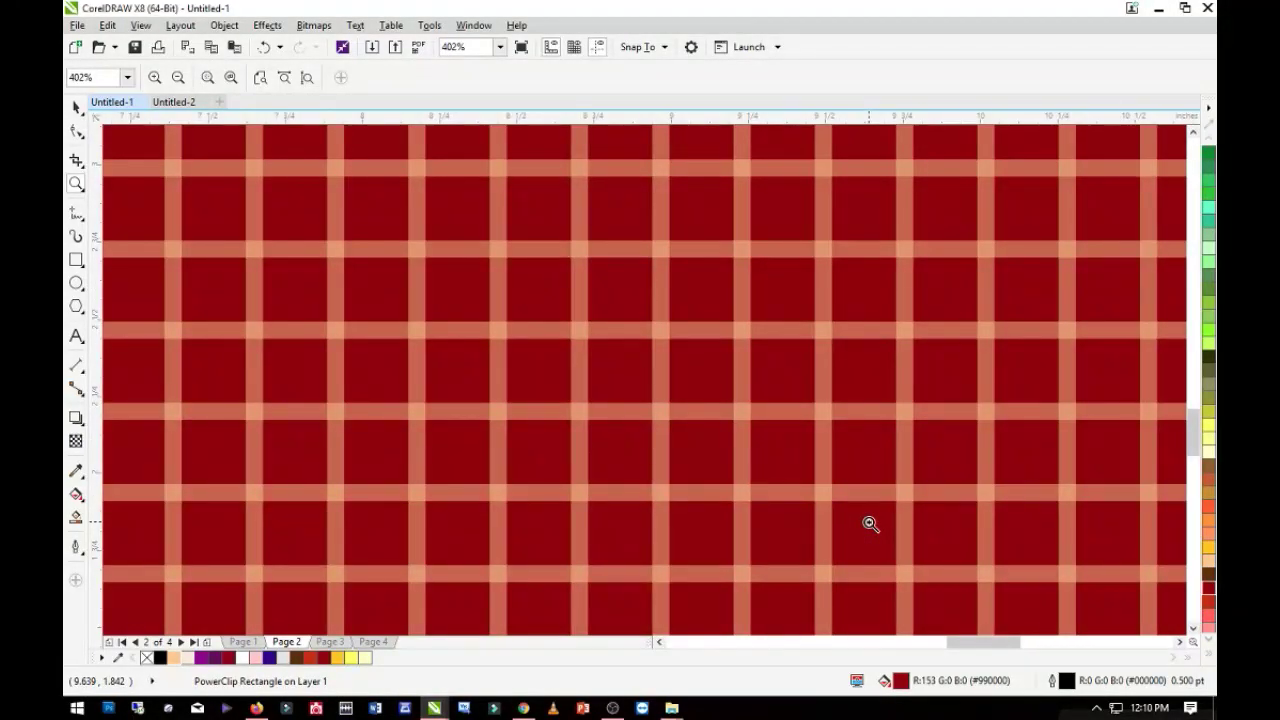
scroll(600, 380, "down", 5)
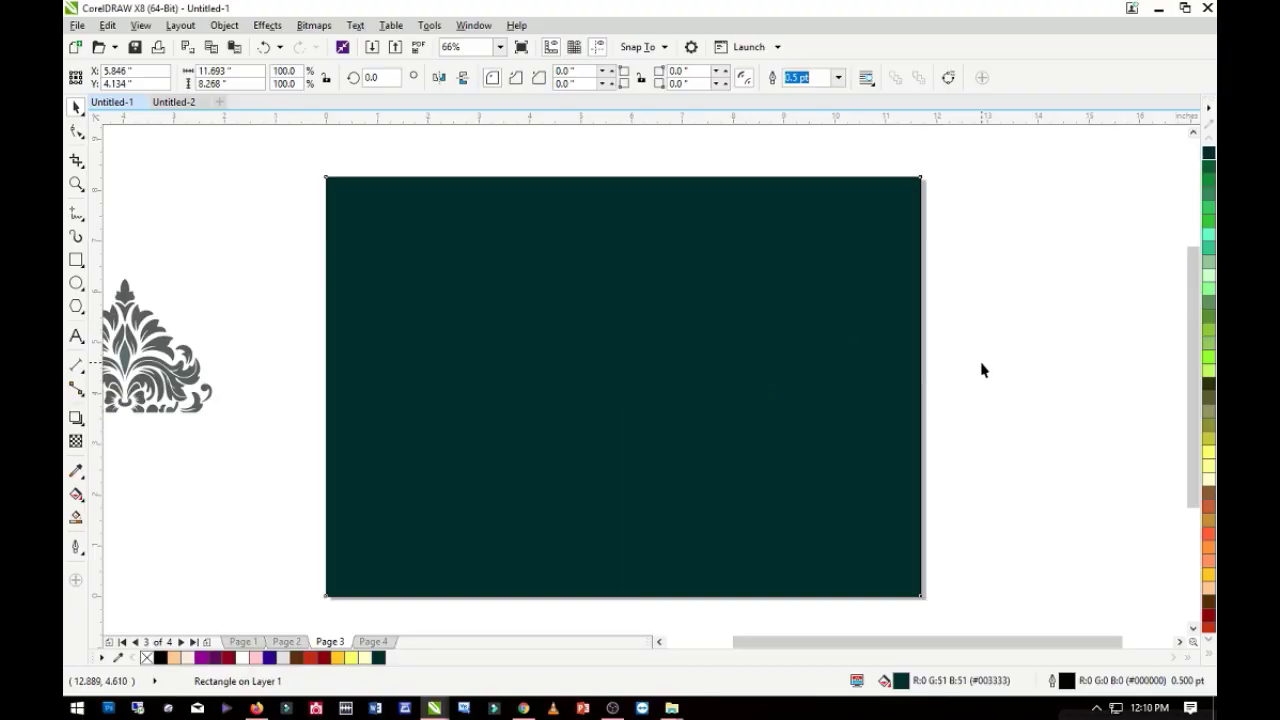
Move the ornament into Page 3's upper-left corner at about 1.51 × 1.16 inches, and fill it with light grey (#E6E6E6)
left_click(166, 381)
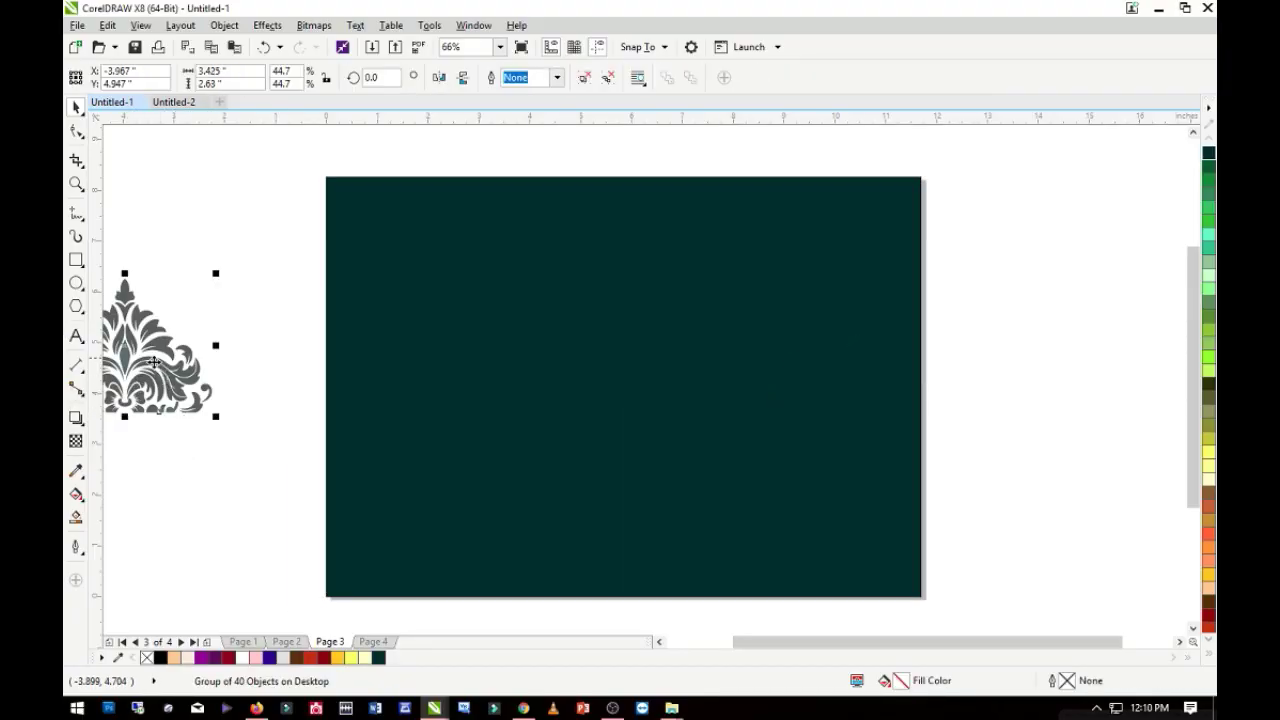
left_click_drag(147, 383, 443, 300)
left_click_drag(511, 327, 421, 321)
left_click(1207, 659)
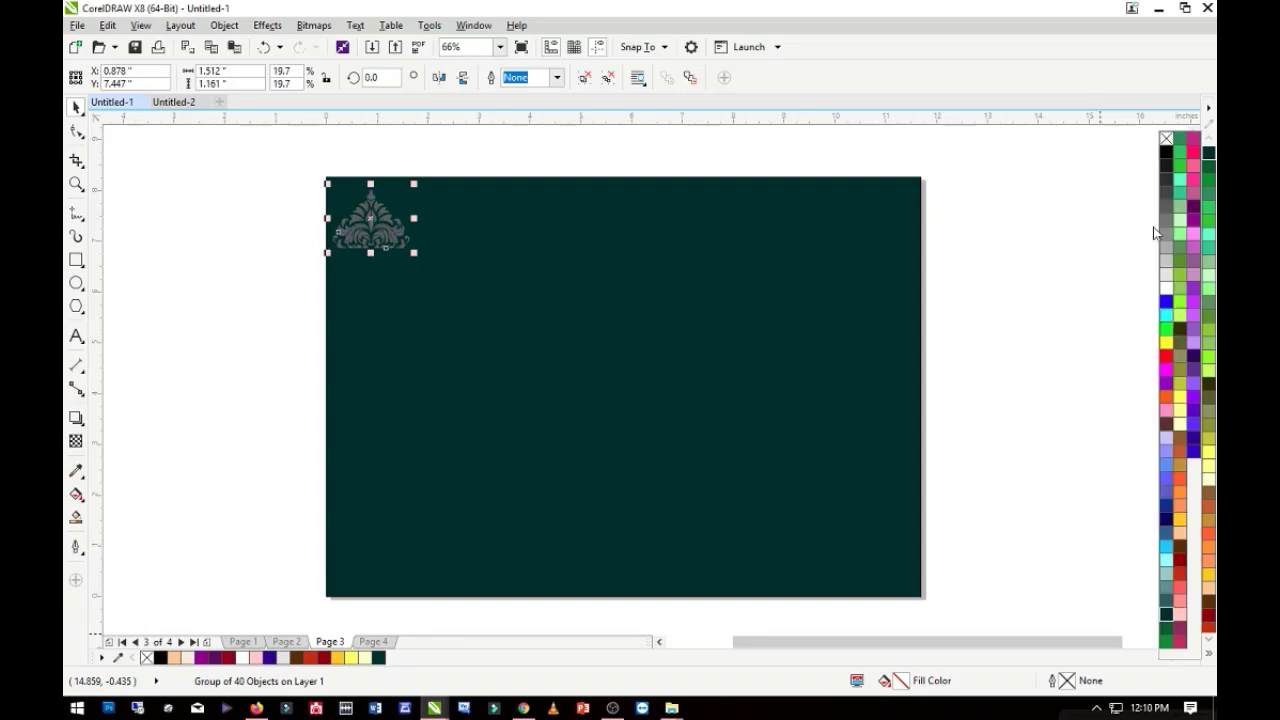
left_click(1166, 282)
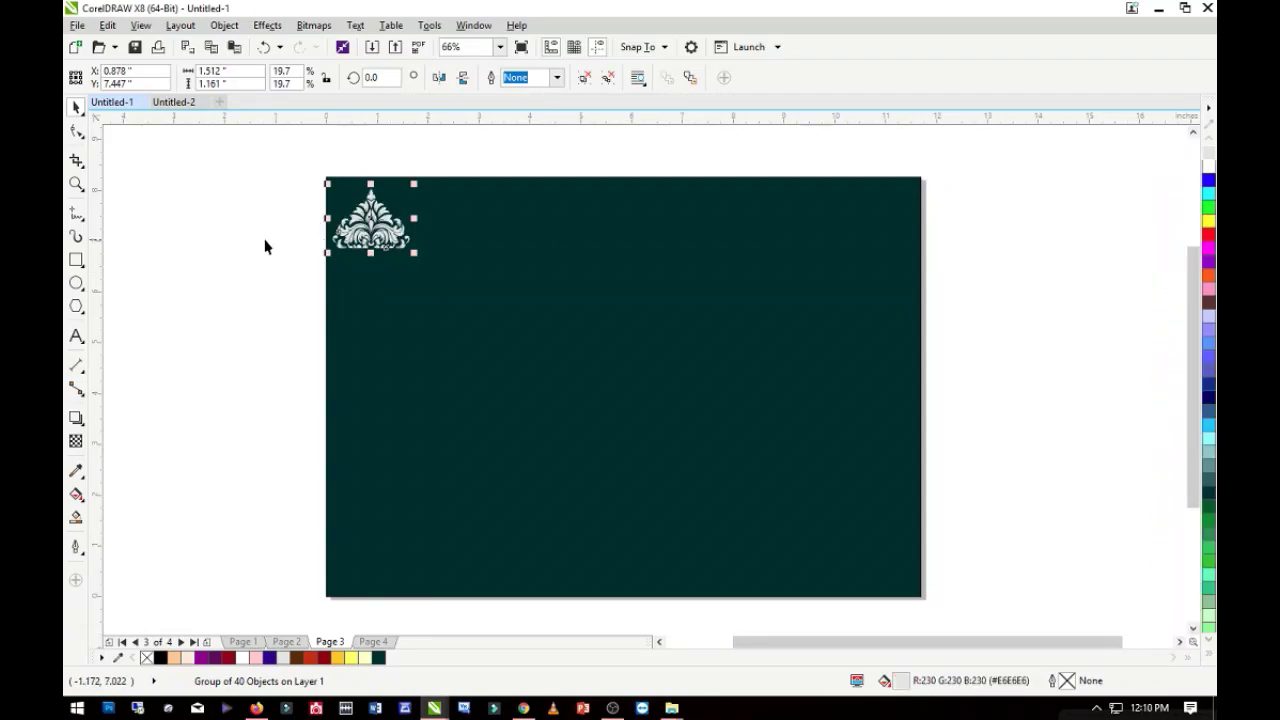
Apply a uniform transparency of 50 to the light grey ornament
left_click(76, 441)
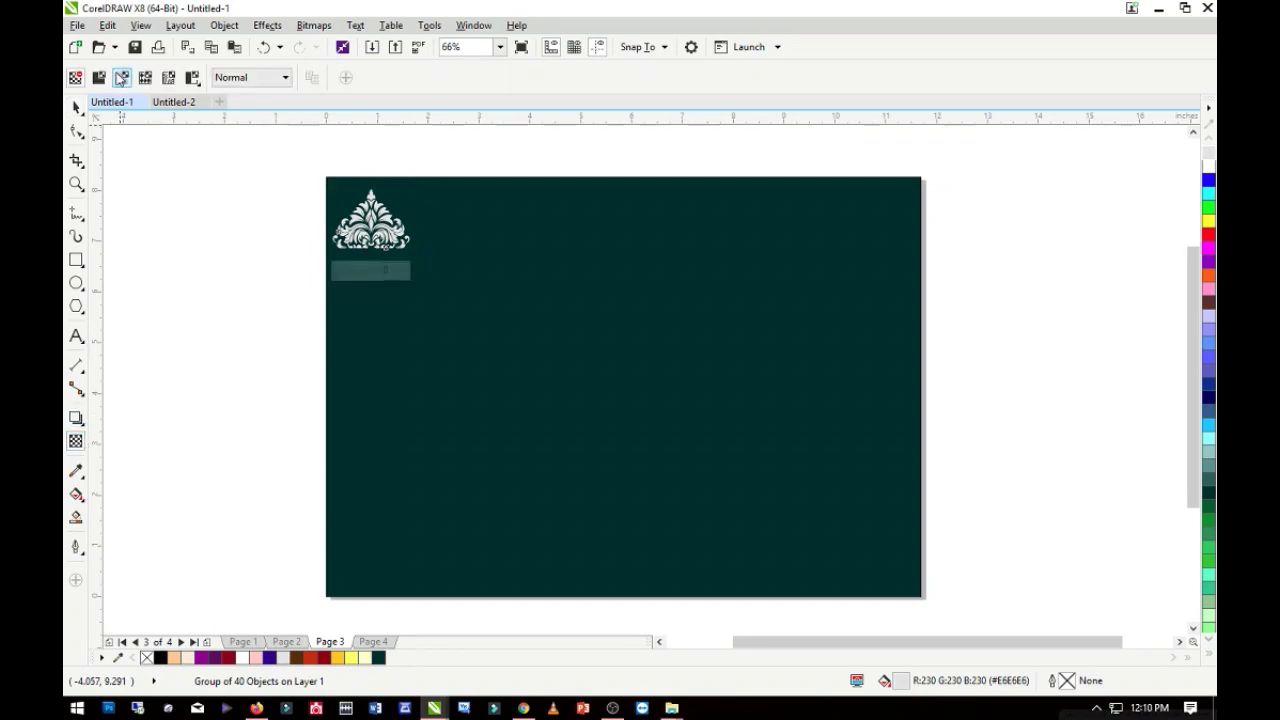
left_click(100, 80)
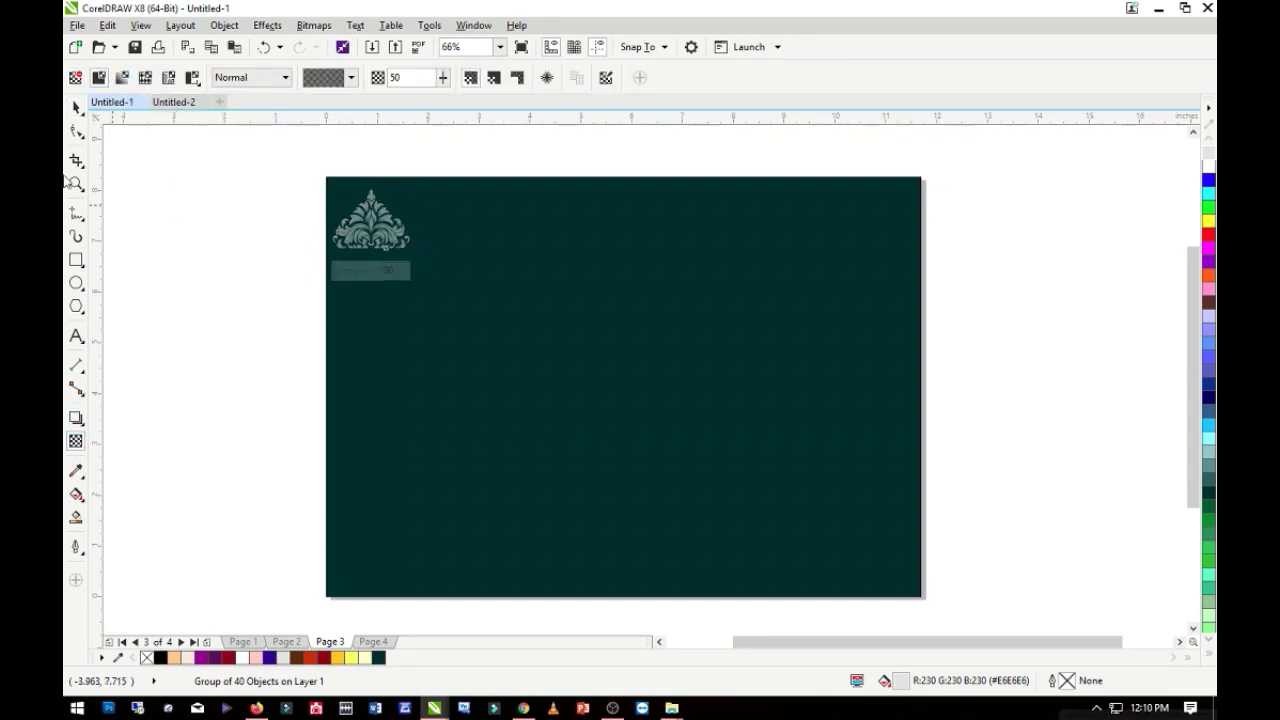
left_click(77, 107)
left_click(250, 268)
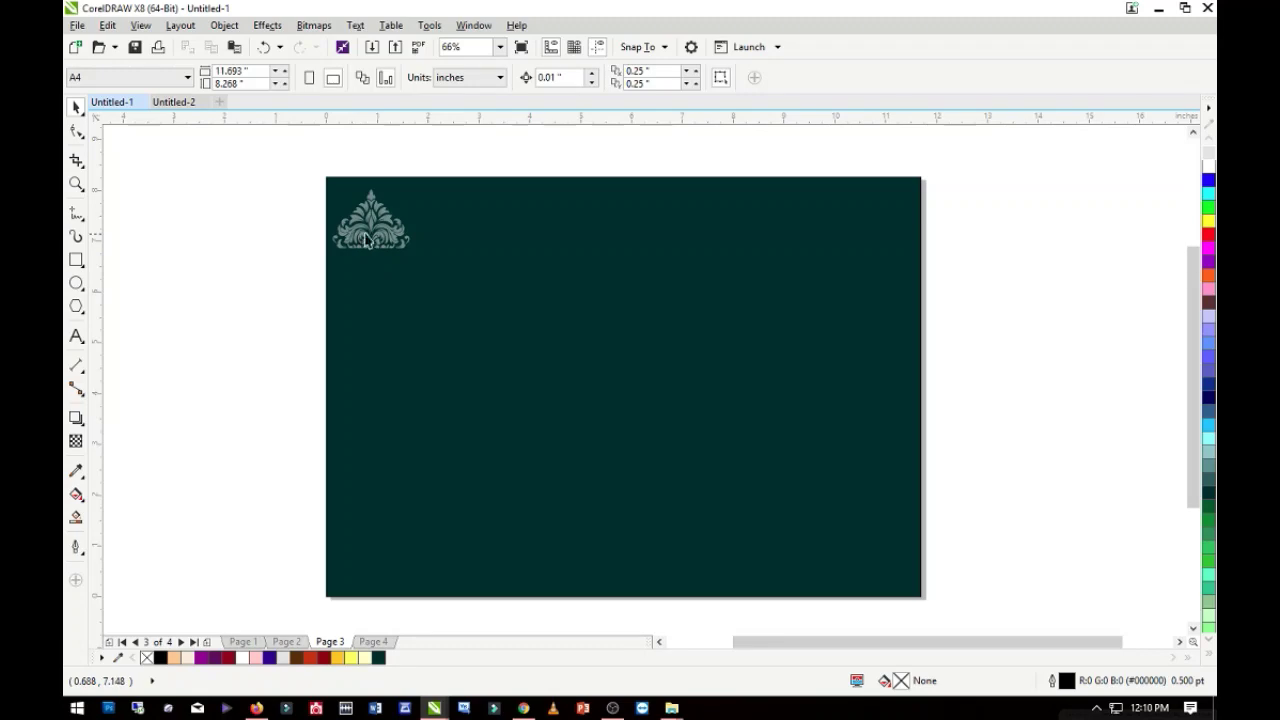
Shrink the ornament to about 1.34 × 1.03 inches and mirror a copy of it directly below
left_click(370, 236)
left_click_drag(414, 253, 405, 247)
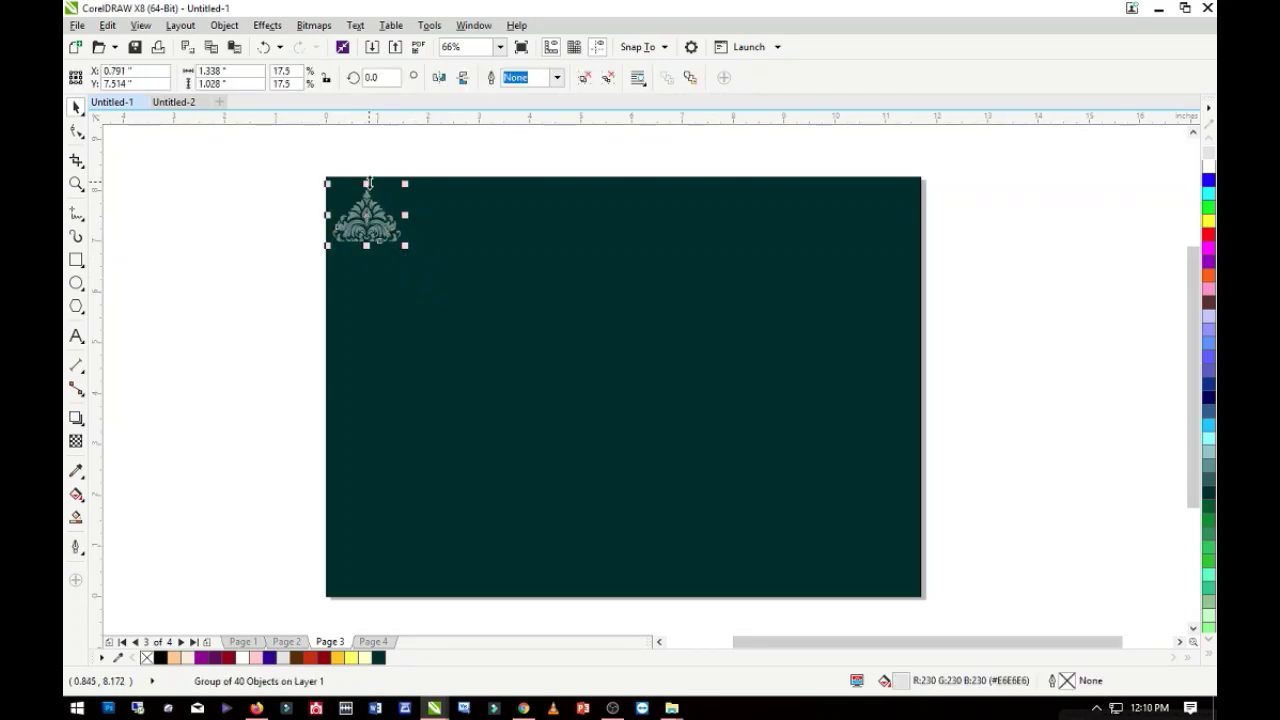
left_click_drag(368, 183, 368, 298)
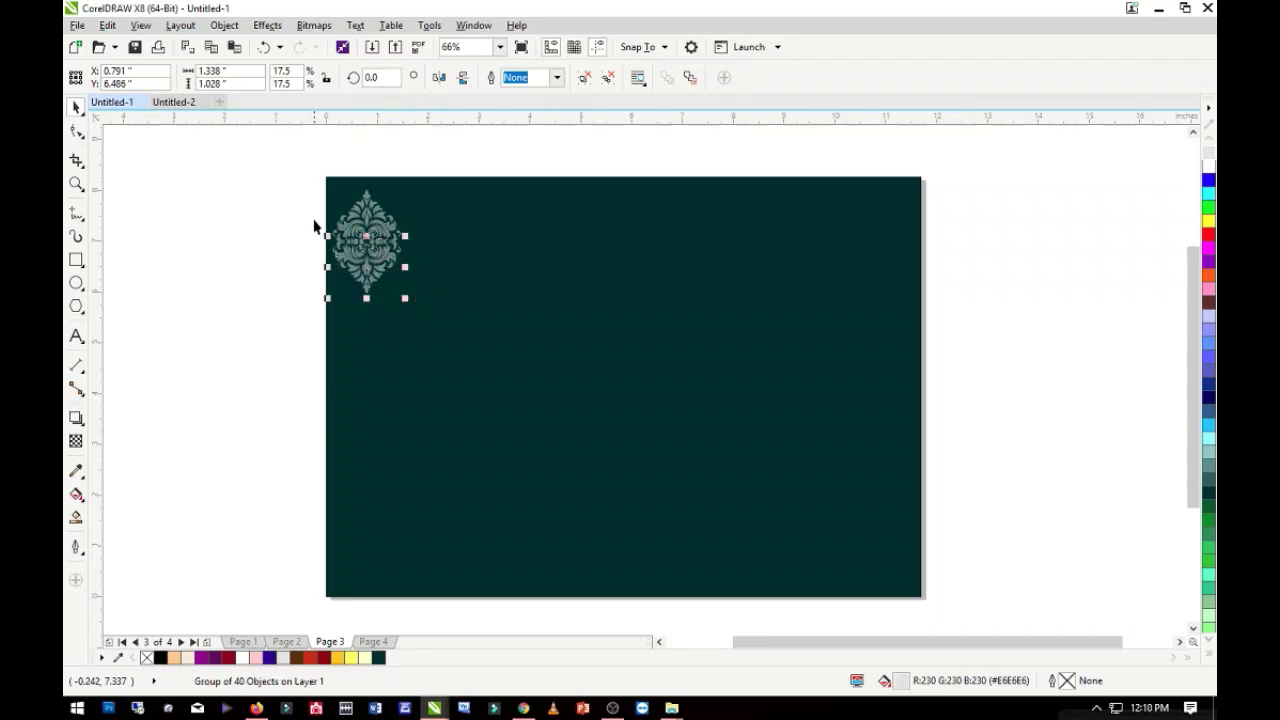
Shrink both ornament halves together to about 0.68 × 1.04 inches near the page's upper-left corner
left_click_drag(306, 180, 434, 305)
left_click_drag(378, 250, 417, 241)
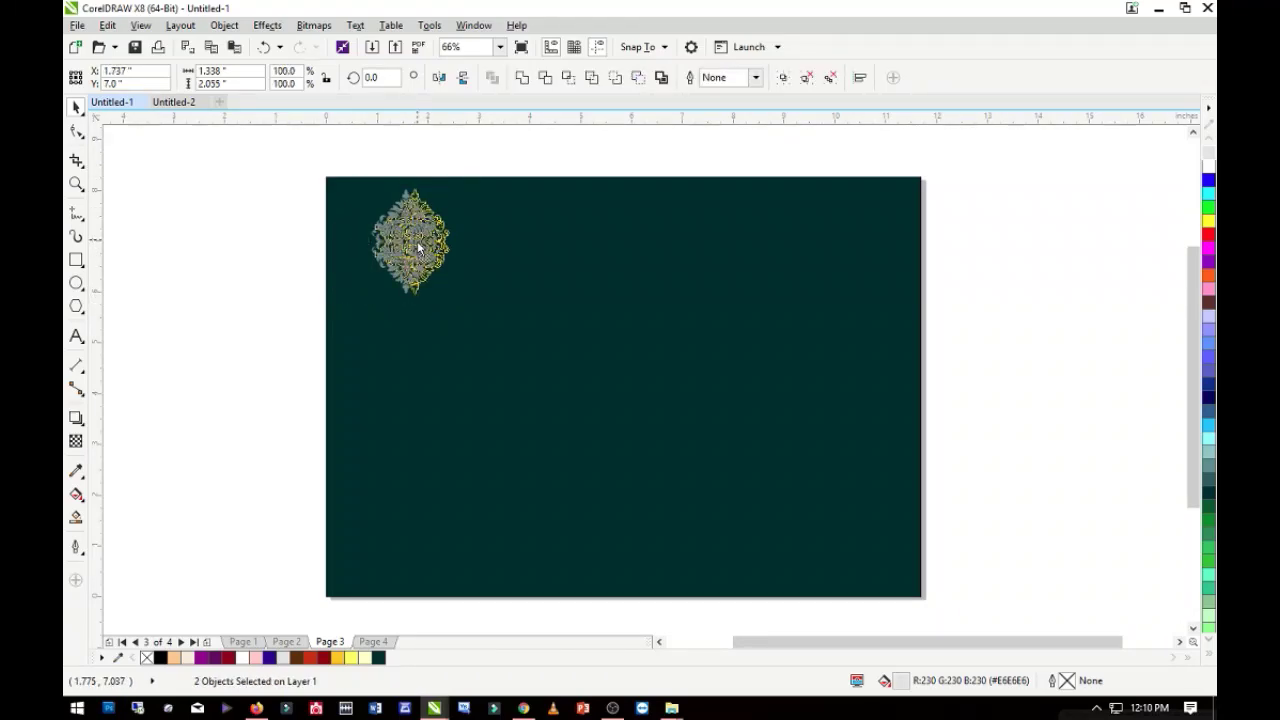
left_click(324, 220)
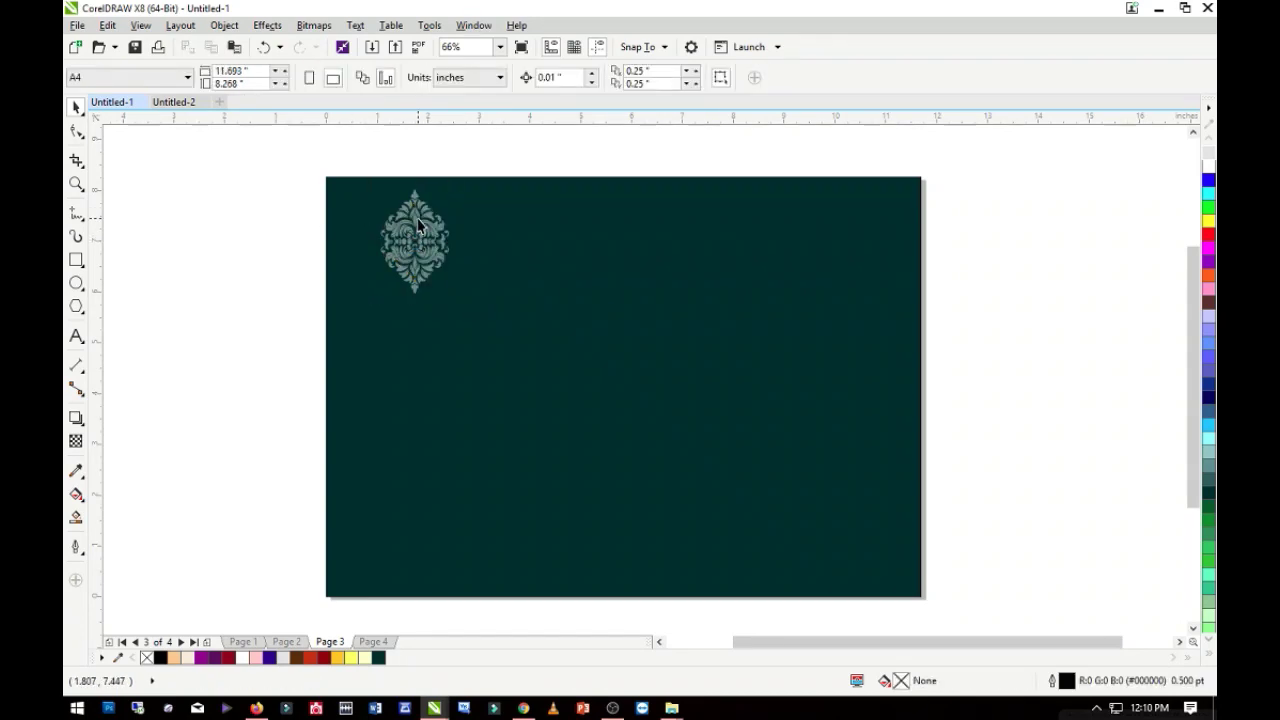
left_click_drag(343, 179, 472, 310)
left_click_drag(420, 245, 379, 241)
left_click_drag(412, 298, 362, 268)
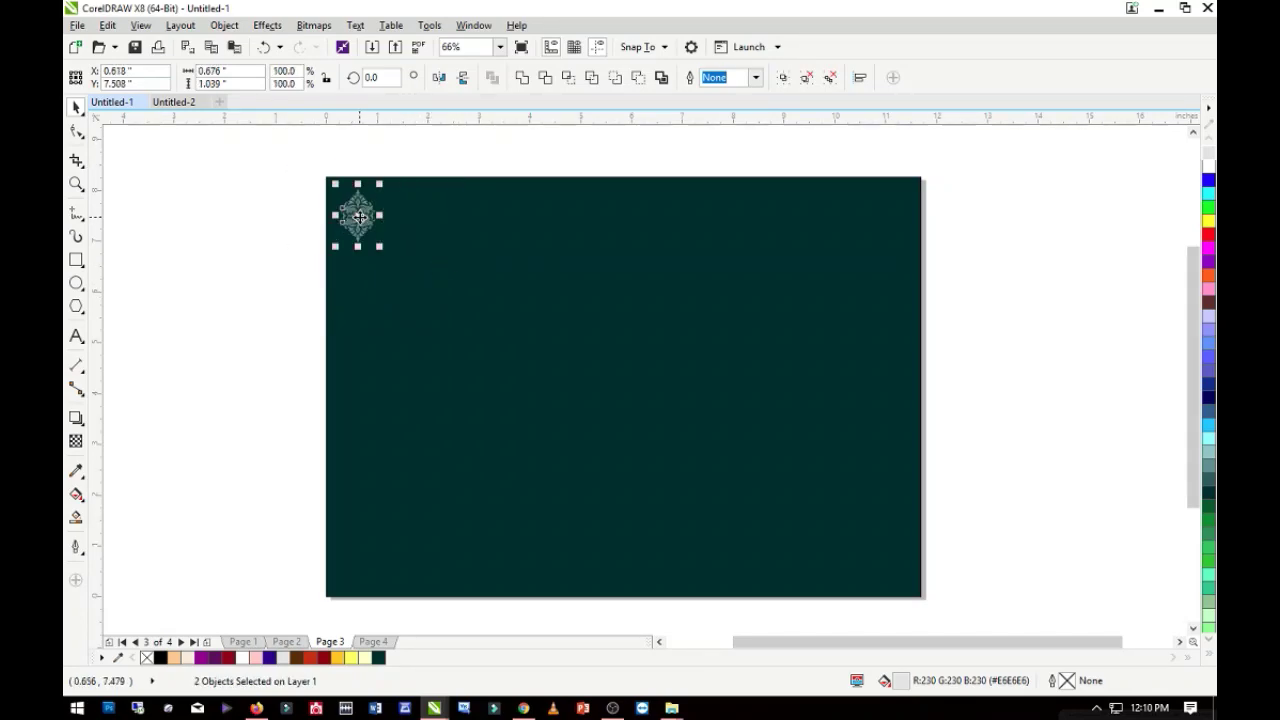
Place a copy of the ornament directly to its right and repeat it in a row until past the page's right edge
left_click_drag(360, 217, 390, 218)
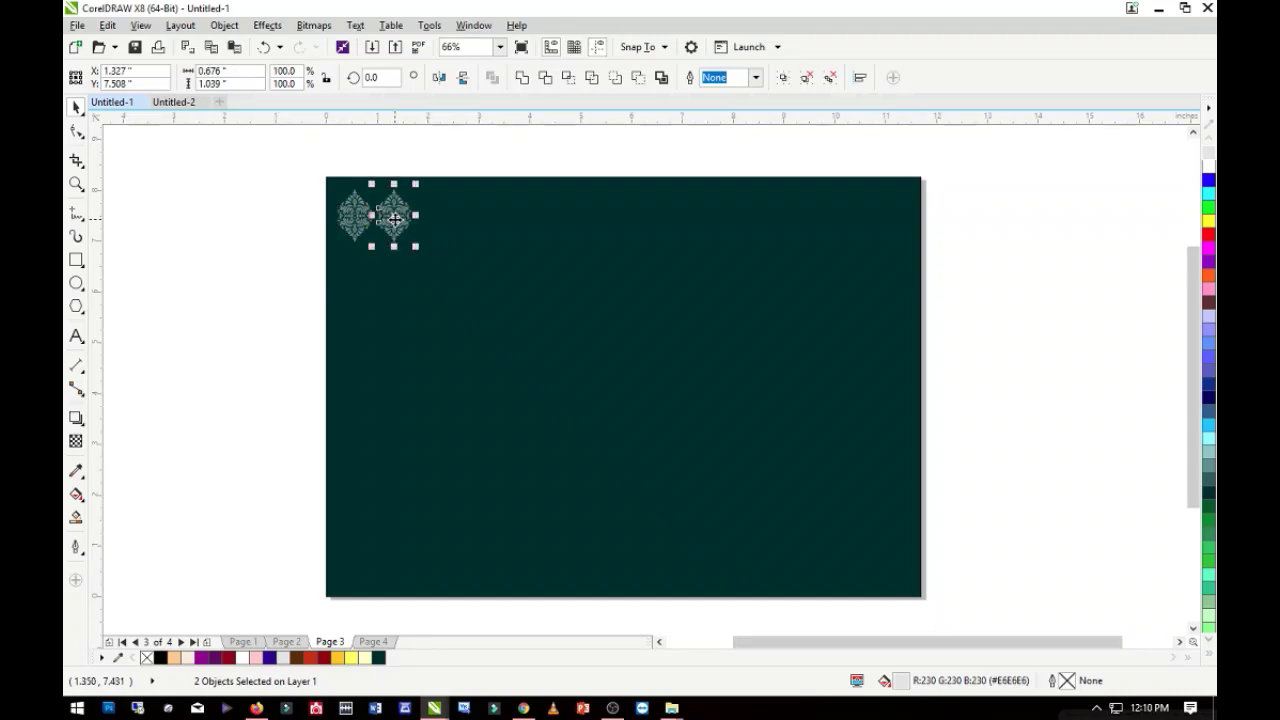
key("ctrl+r")
key("ctrl+r")
key("ctrl+r")
key("ctrl+r")
key("ctrl+r")
key("ctrl+r")
key("ctrl+r")
key("ctrl+r")
key("ctrl+r")
key("ctrl+r")
key("ctrl+r")
key("ctrl+r")
key("ctrl+r")
key("ctrl+r")
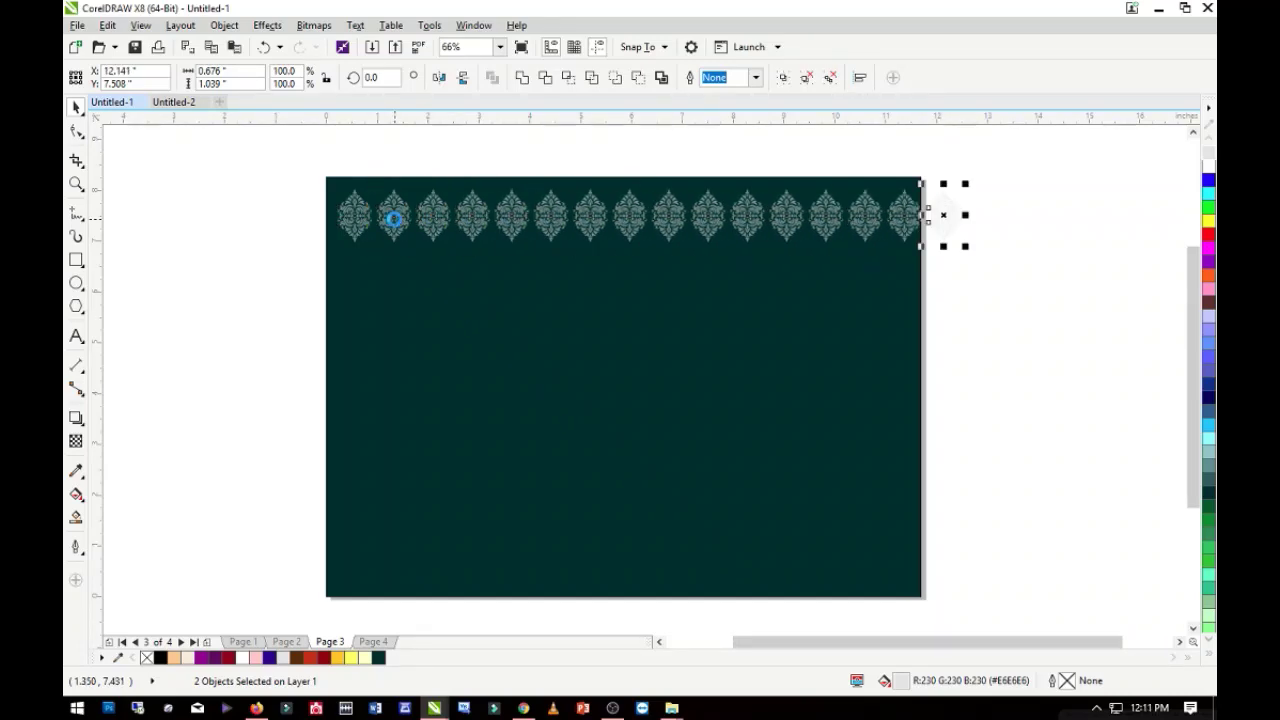
Shift the whole ornament row left to centre it on the page, and PowerClip it inside the dark teal rectangle
left_click_drag(240, 163, 1071, 277)
left_click_drag(736, 217, 717, 221)
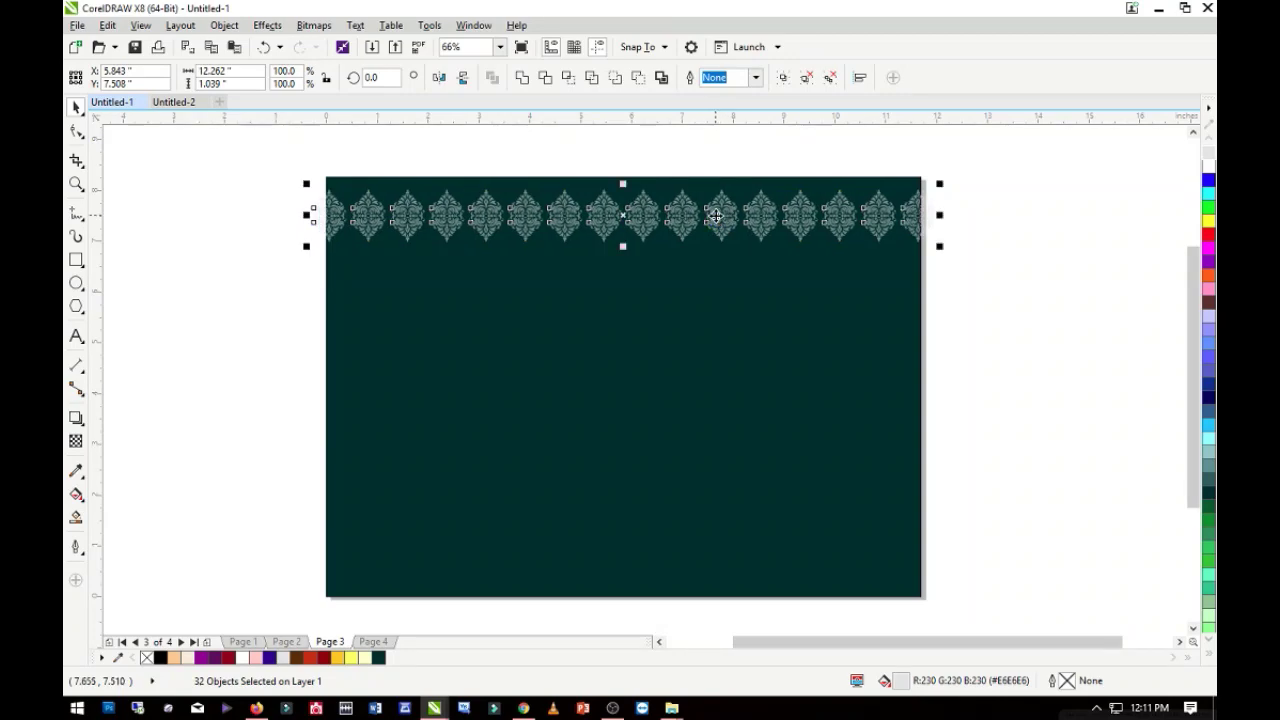
right_click(716, 216)
left_click(760, 218)
left_click(677, 287)
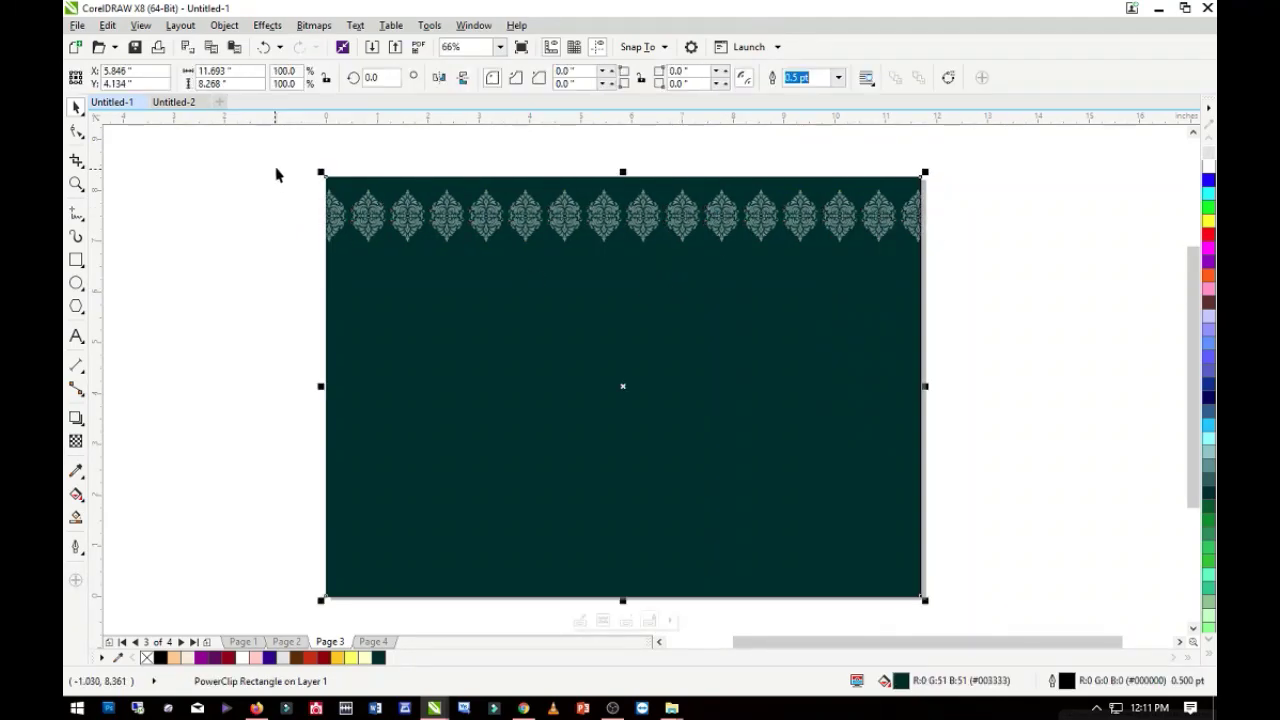
Edit the PowerClip contents, moving the ornament row up to the page's top edge and placing a copy directly below it
left_click(523, 222)
left_click_drag(251, 157, 980, 322)
mouse_move(623, 216)
left_mouse_down()
mouse_move(624, 199)
mouse_move(626, 237)
left_mouse_up()
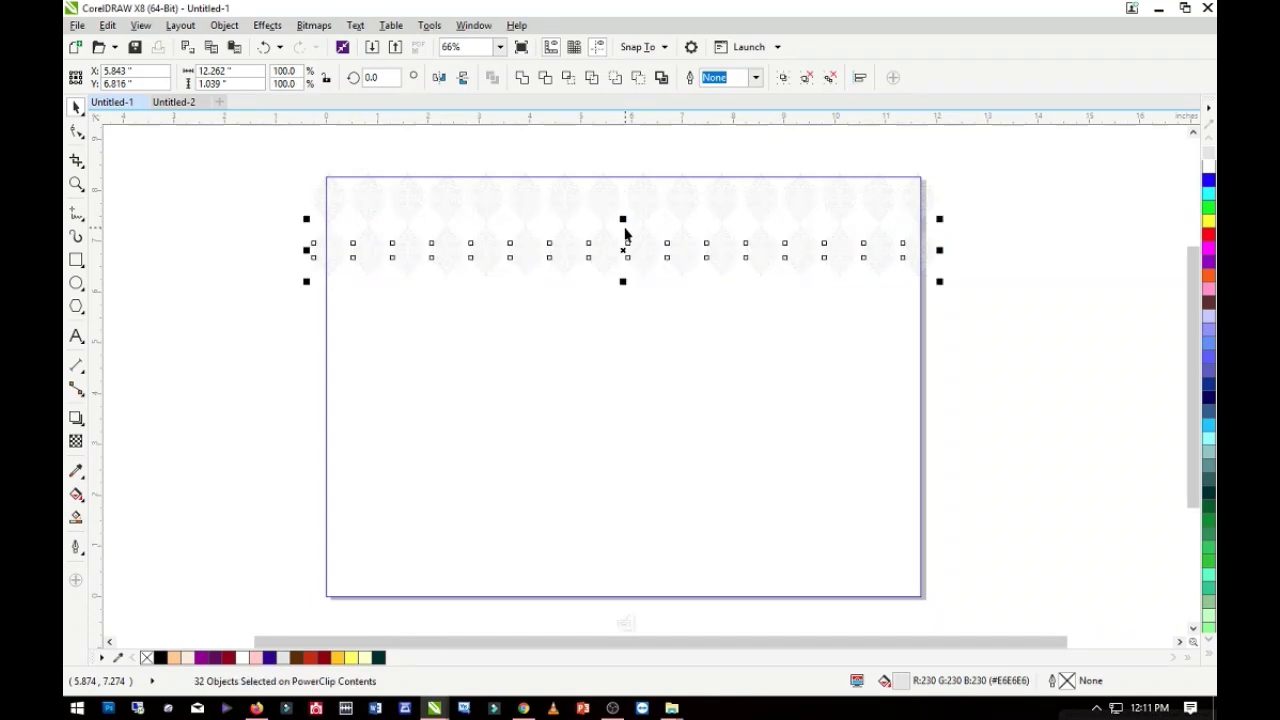
Repeat the row copy downward until past the page's bottom edge, and finish editing the PowerClip
key("ctrl+r")
key("ctrl+r")
key("ctrl+r")
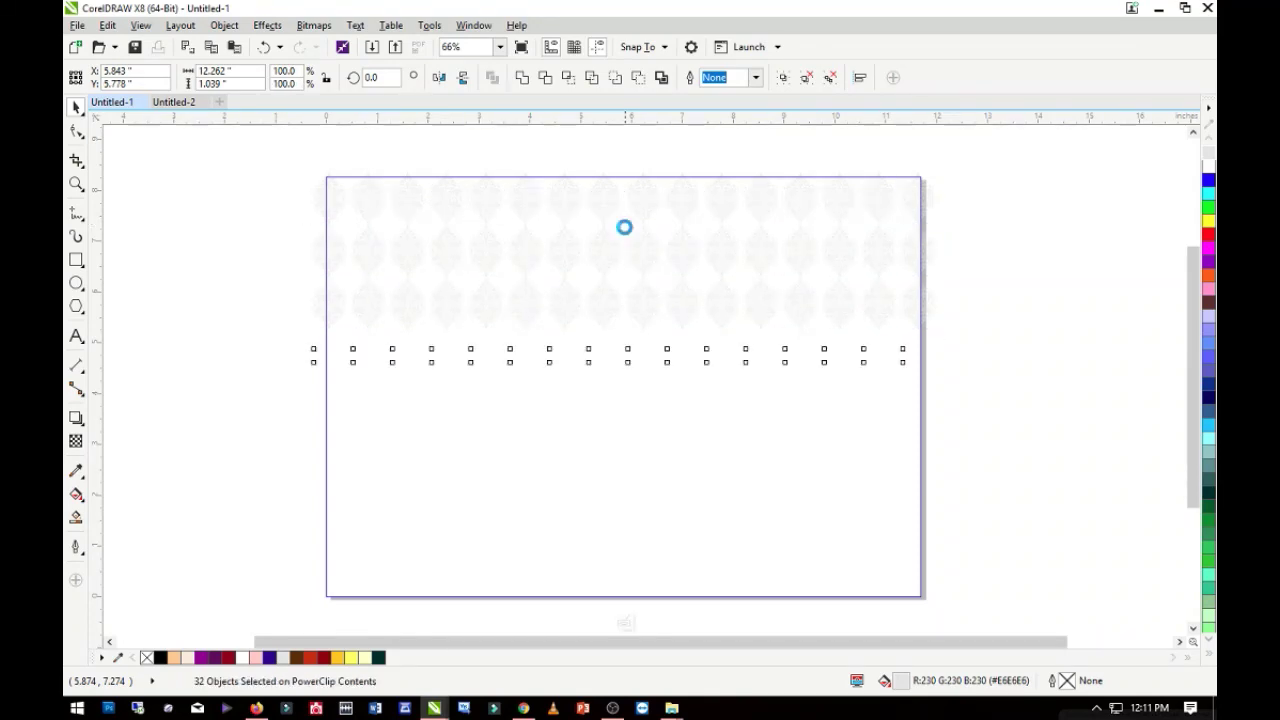
key("ctrl+r")
key("ctrl+r")
key("ctrl+r")
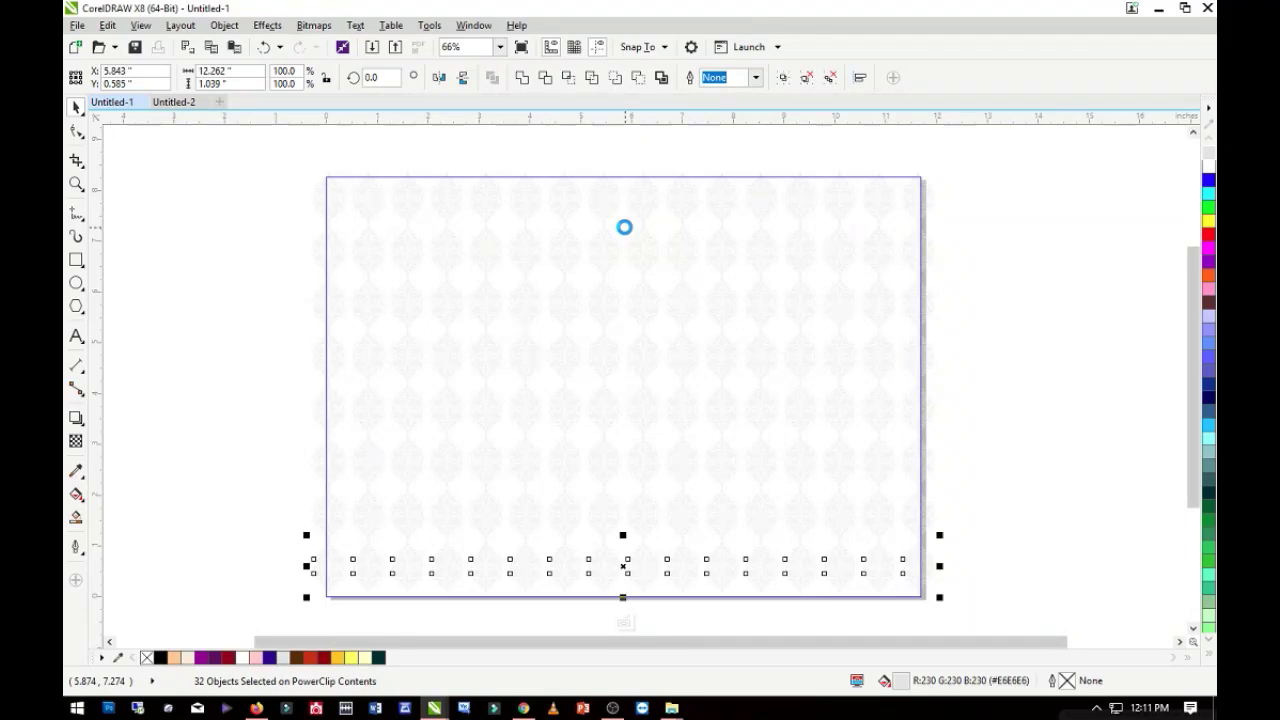
key("ctrl+r")
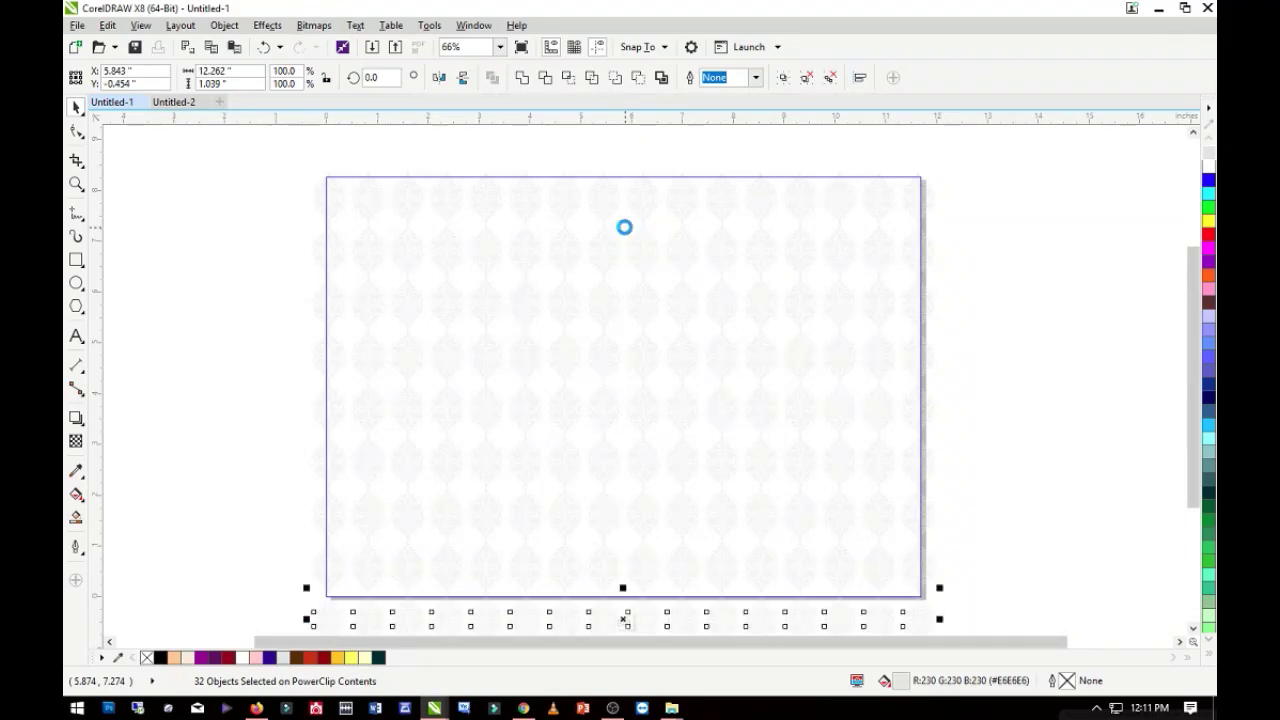
key("ctrl+s")
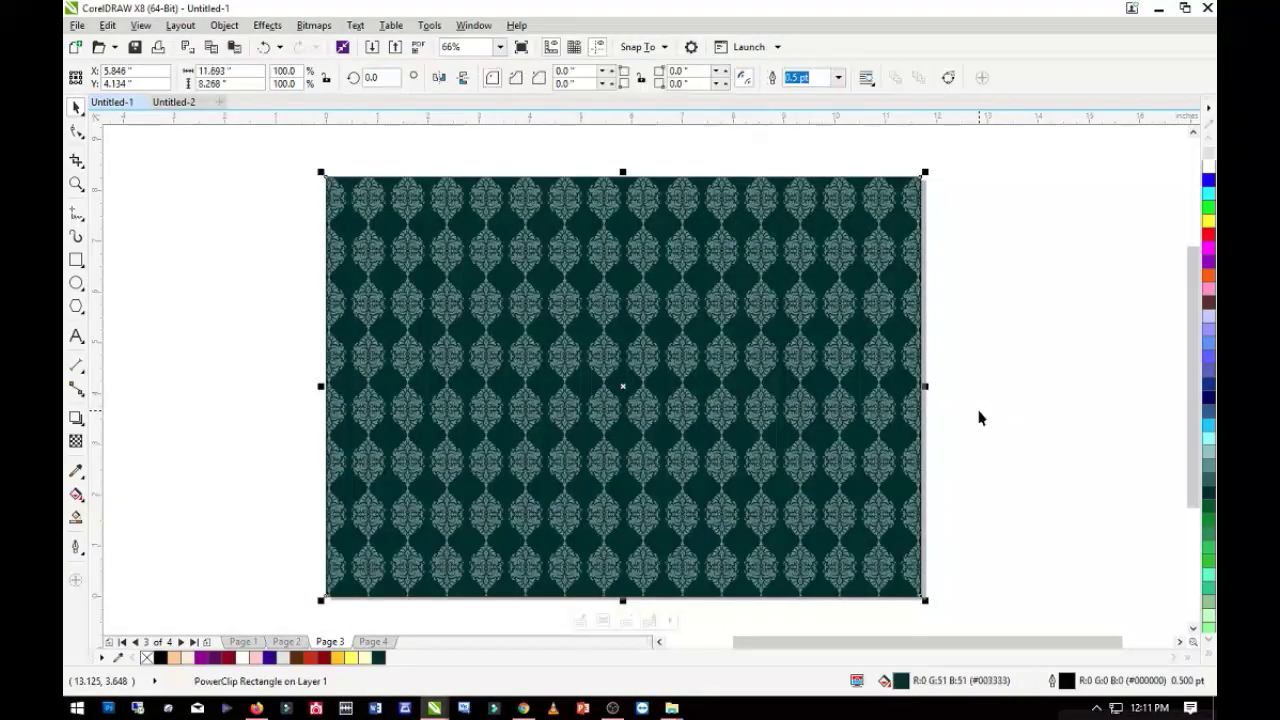
Examine the ornament pattern on Page 3 up close
left_click(254, 309)
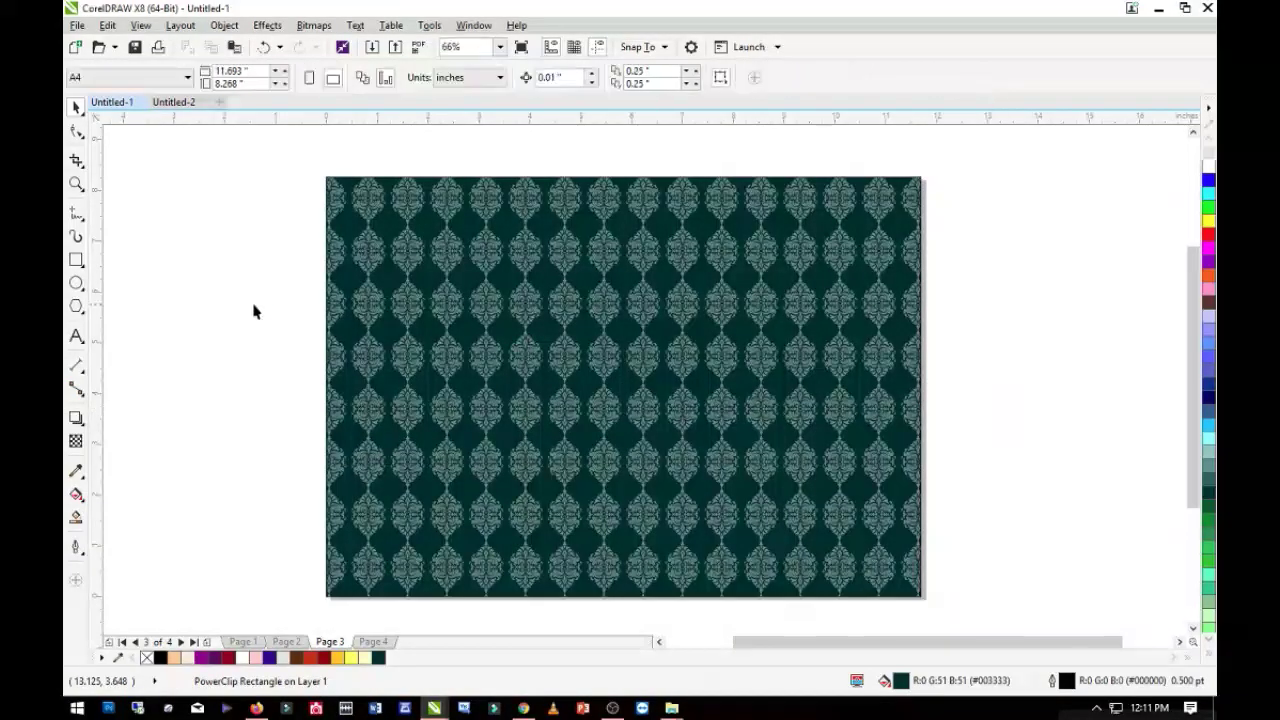
left_click(76, 184)
left_click_drag(305, 171, 913, 376)
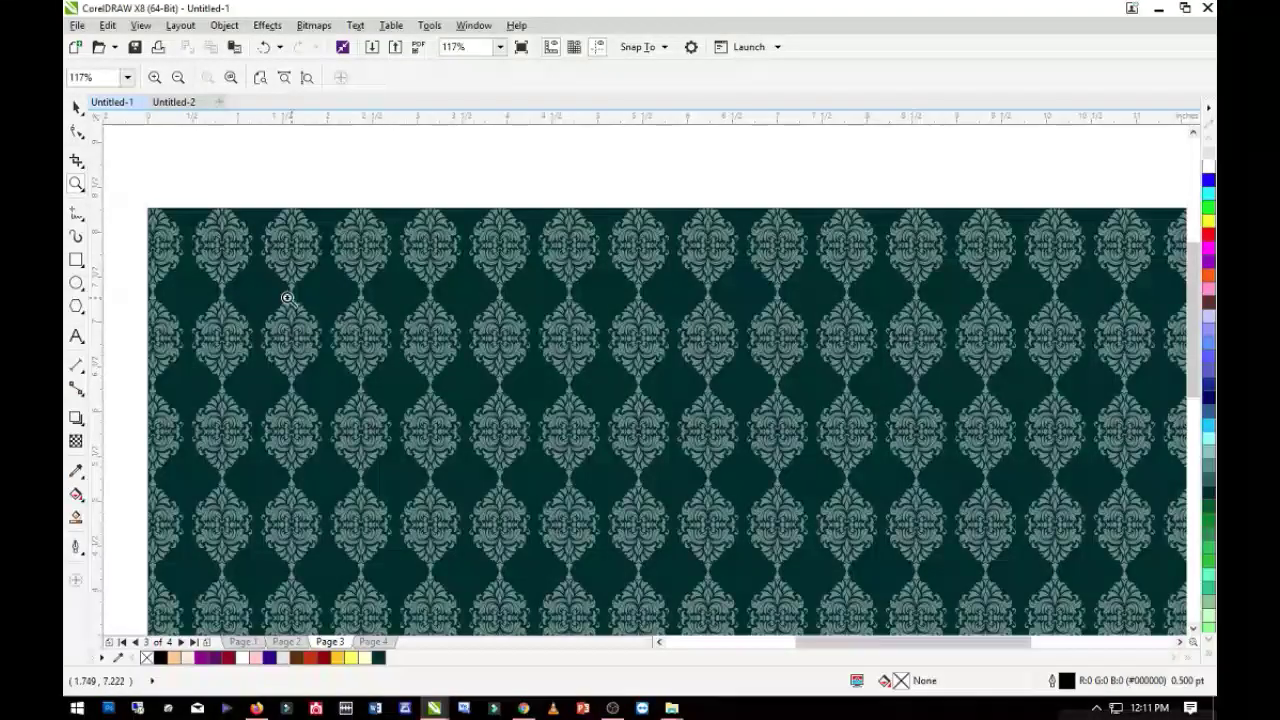
right_click(578, 422)
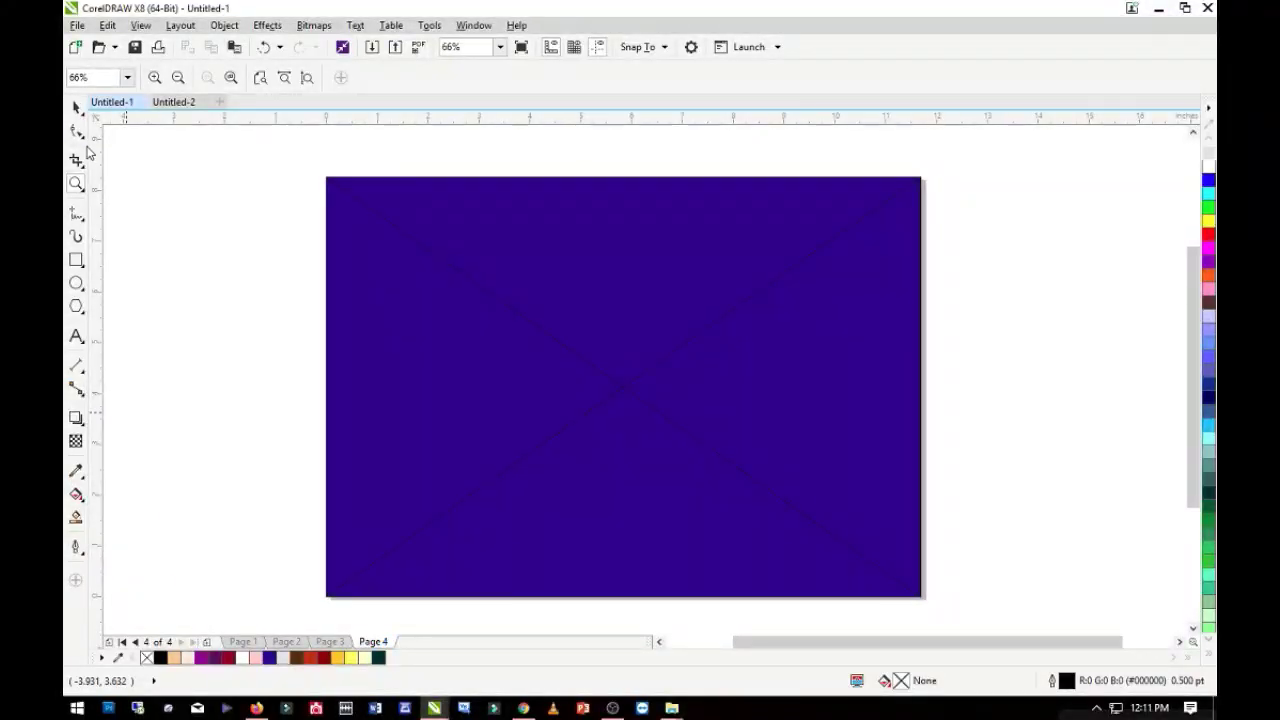
Set the frame type of the empty PowerClip rectangle on Page 4 to None
left_click(77, 111)
left_click(637, 402)
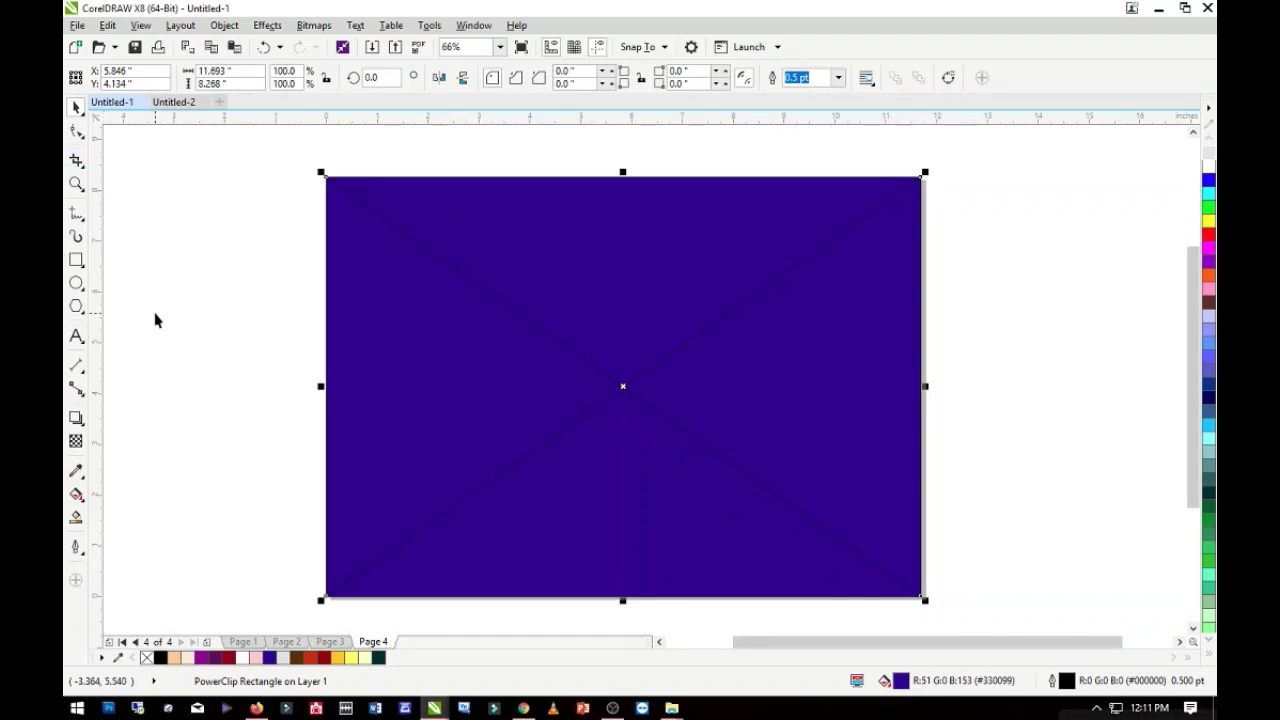
right_click(620, 250)
mouse_move(697, 218)
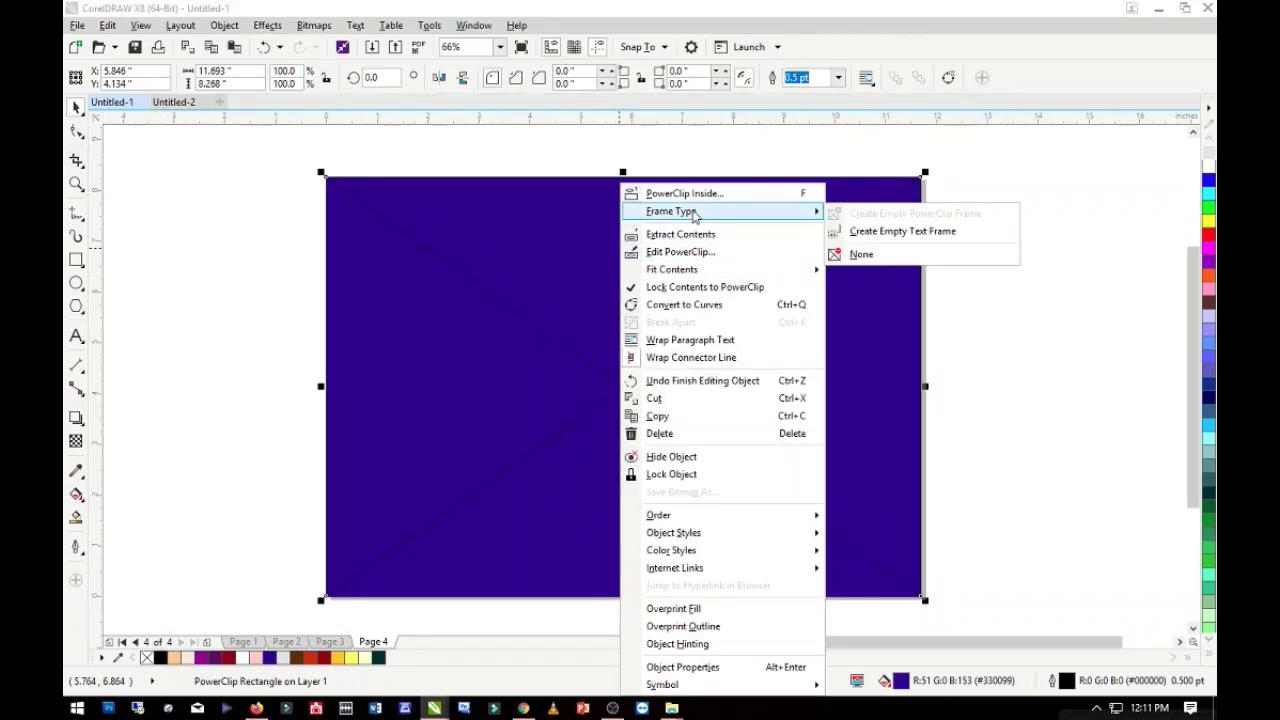
left_click(861, 254)
left_click(223, 343)
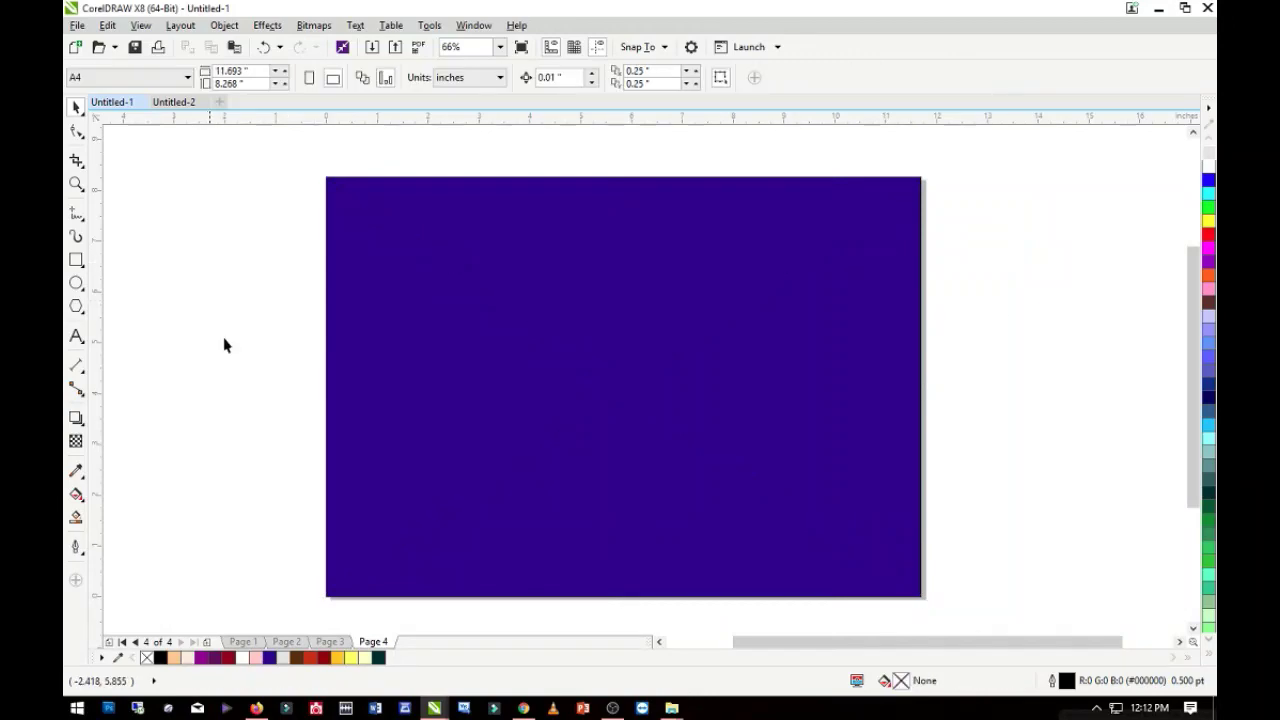
Change the Page 4 rectangle's fill to a very dark purple (#1A093B)
left_click(408, 337)
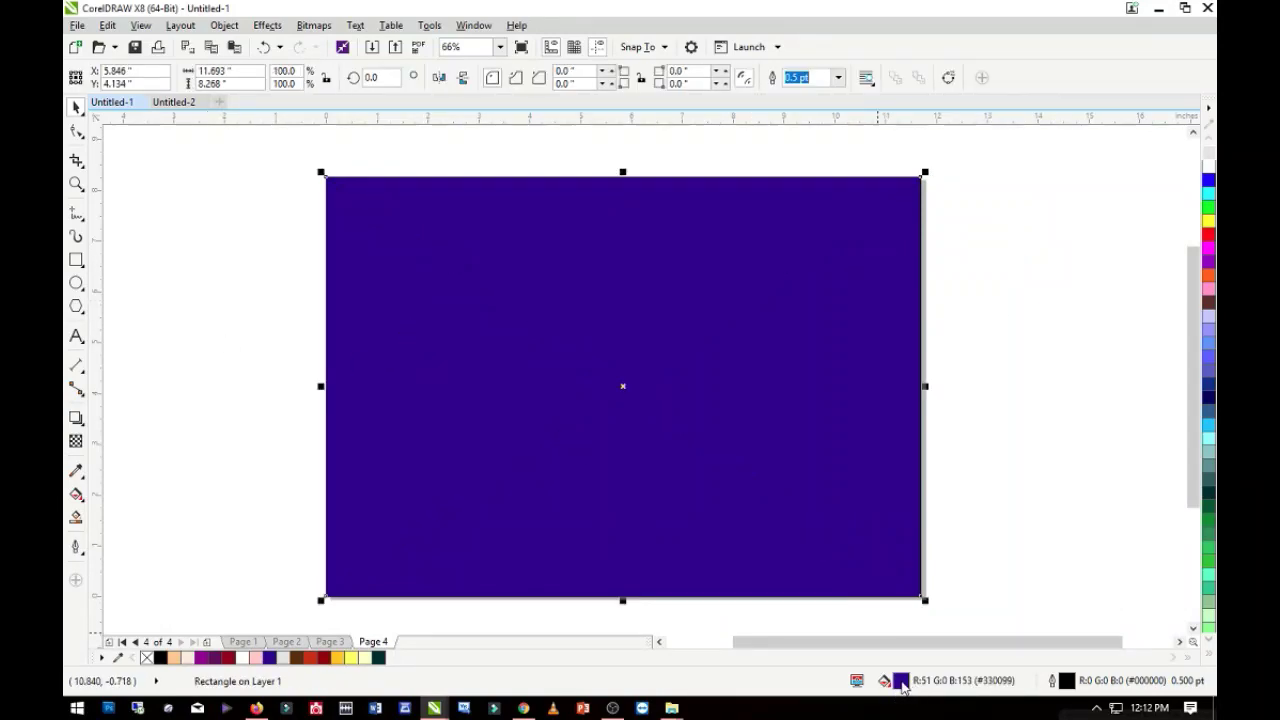
double_click(900, 681)
left_click_drag(533, 342, 509, 406)
left_click(826, 490)
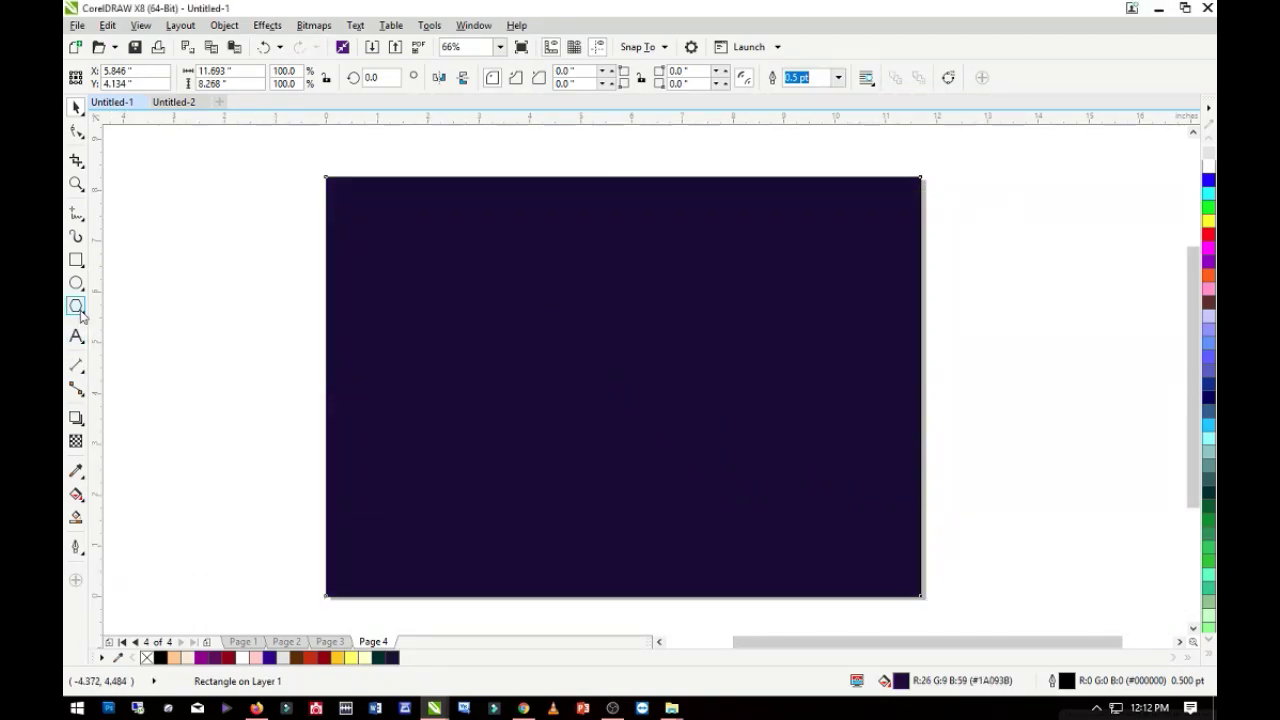
left_click(80, 316)
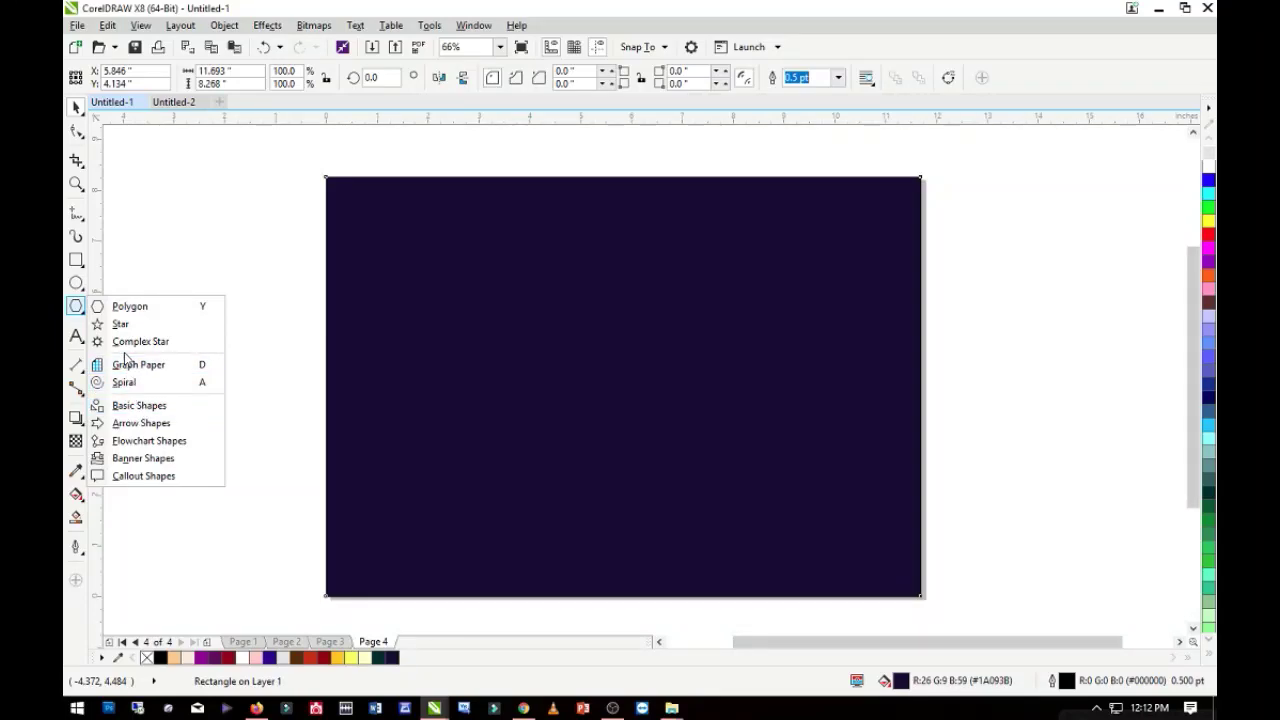
left_click(128, 248)
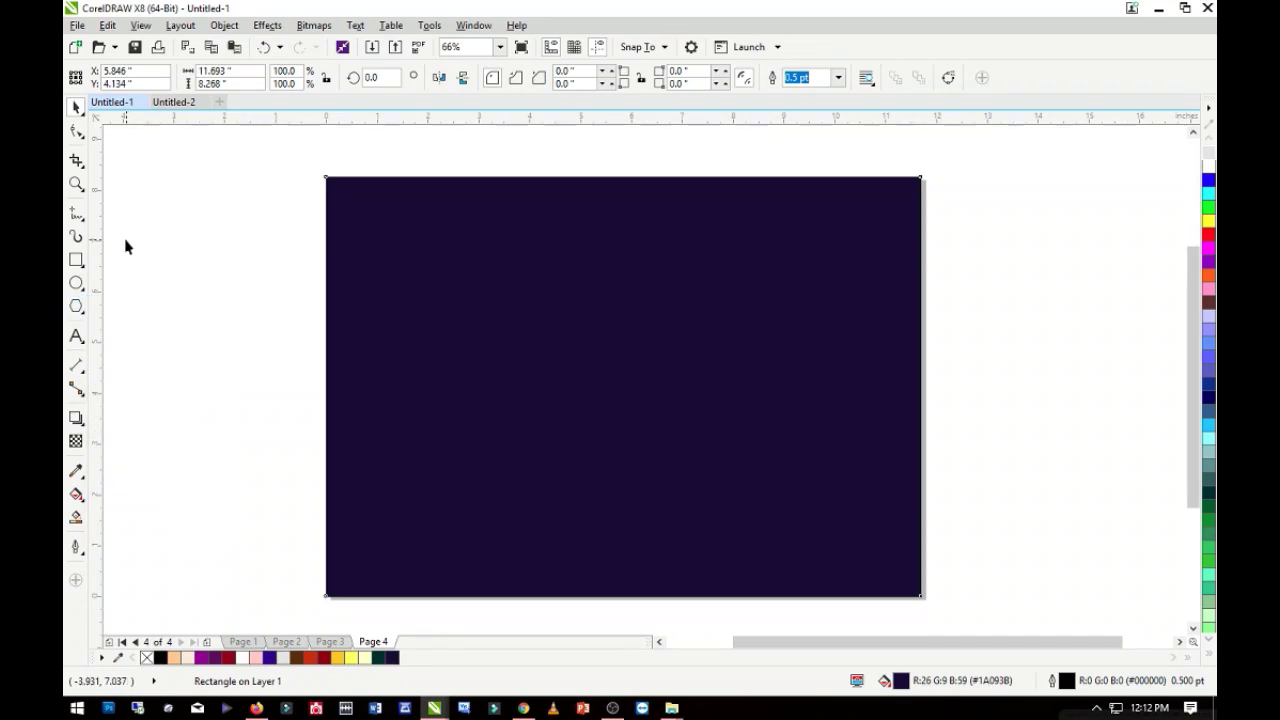
Create a circle about 1.34 inches in diameter near the page's upper-left corner and fill it light cyan (#99FFFF)
left_click(76, 284)
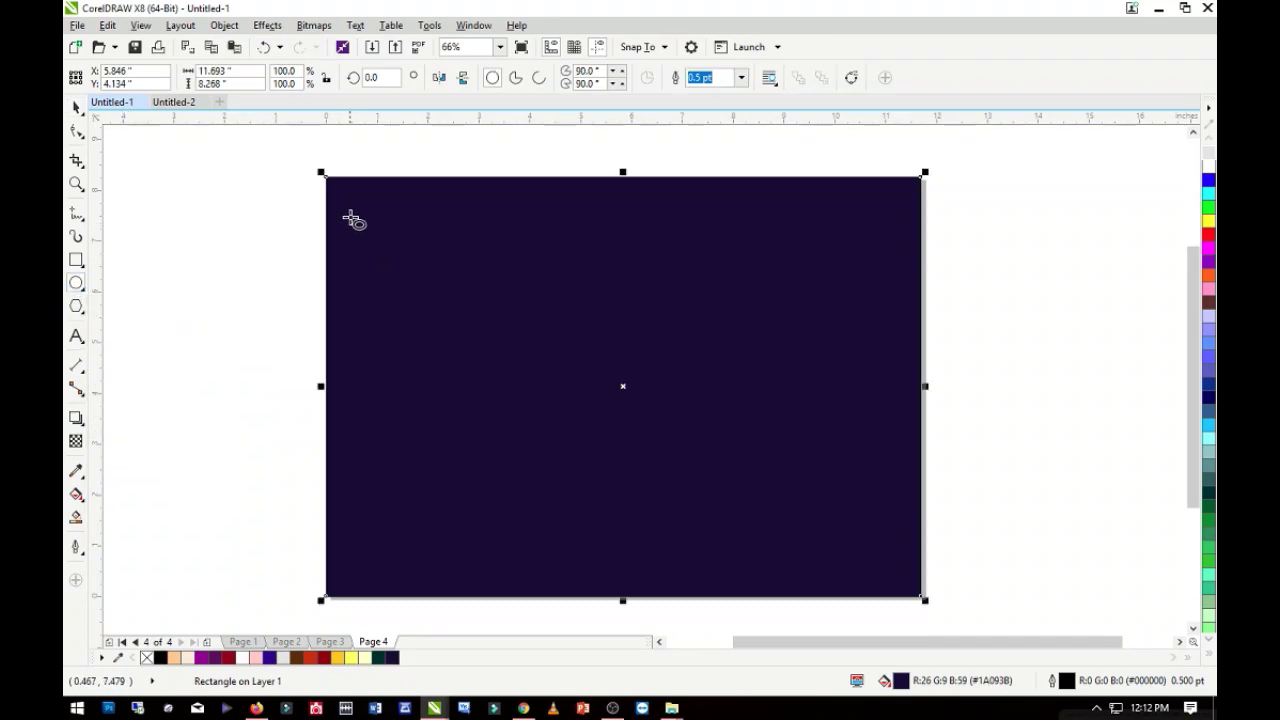
left_click_drag(351, 213, 413, 282)
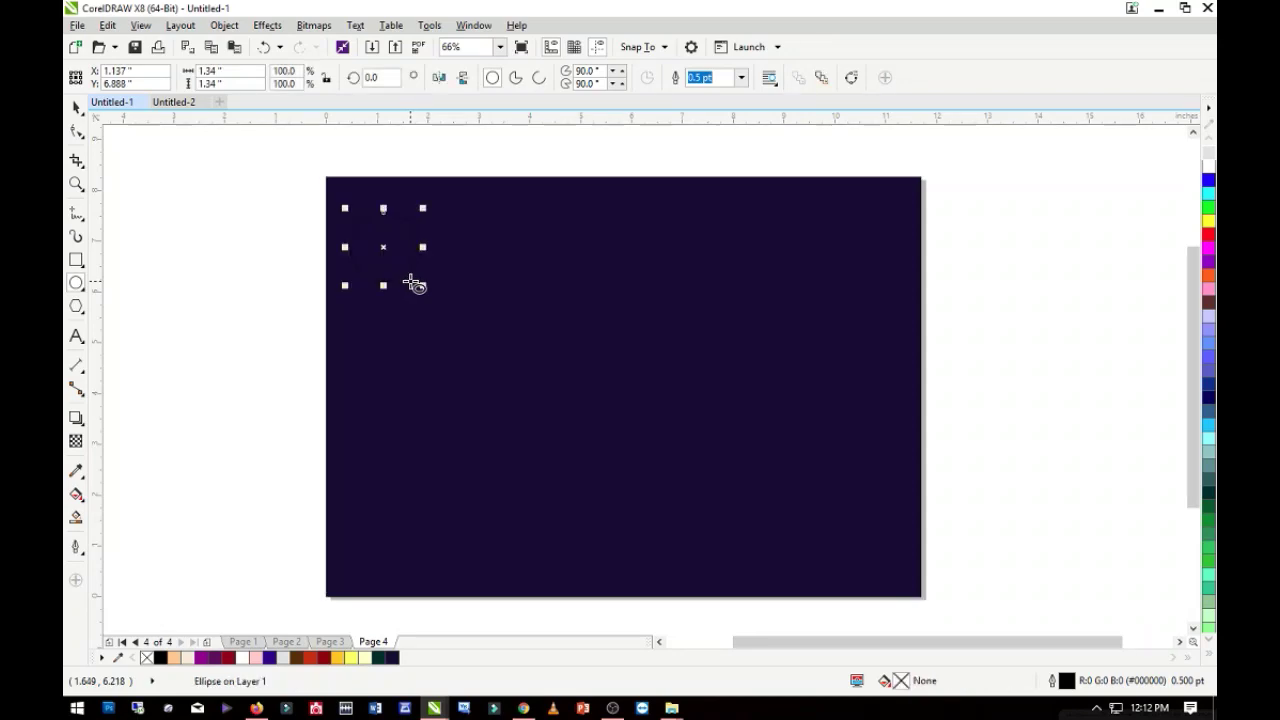
left_click(77, 108)
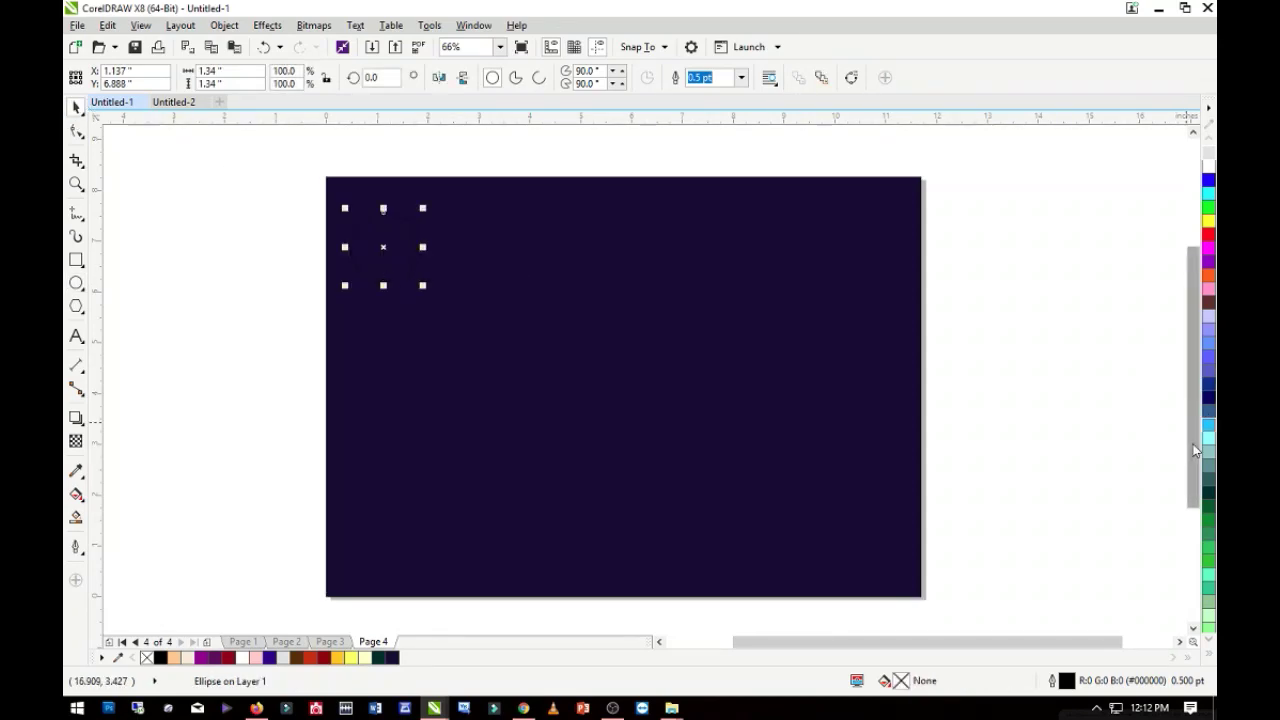
left_click(1208, 438)
left_click(334, 249)
left_click(389, 246)
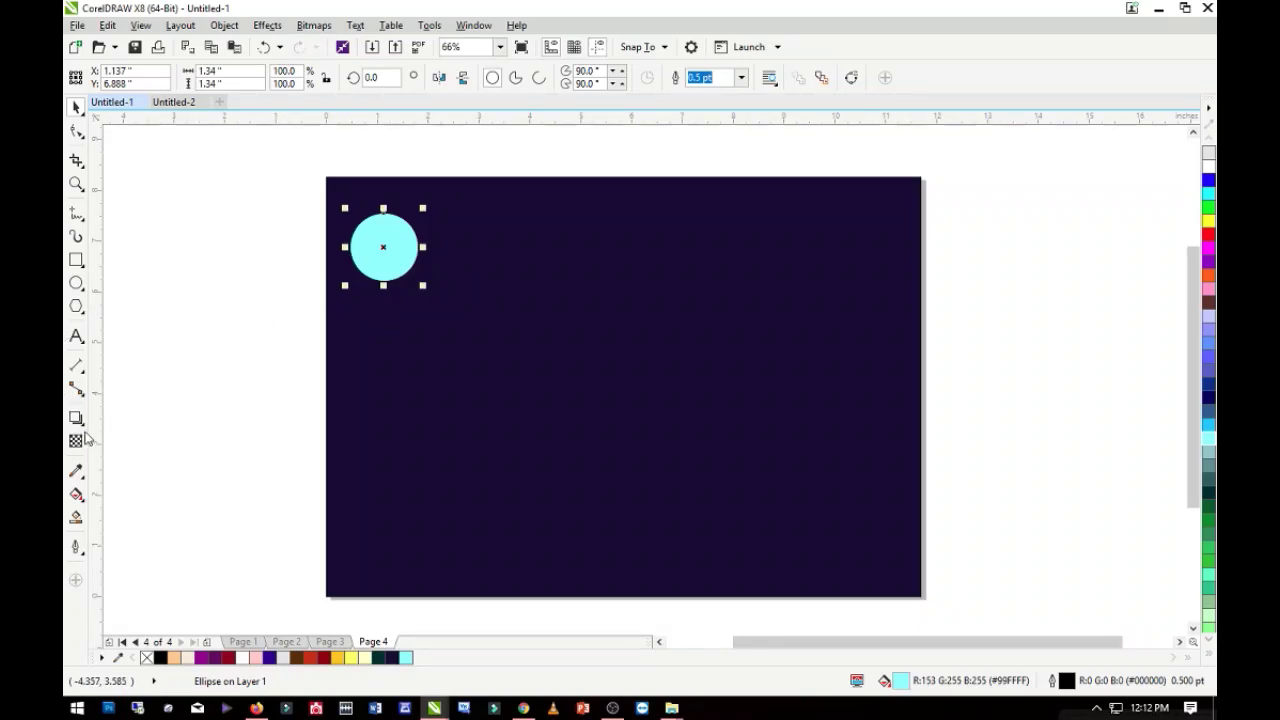
Convert the cyan circle to a bitmap and apply a Gaussian Blur with a radius of 74 pixels
left_click(314, 25)
left_click(357, 46)
left_click(592, 438)
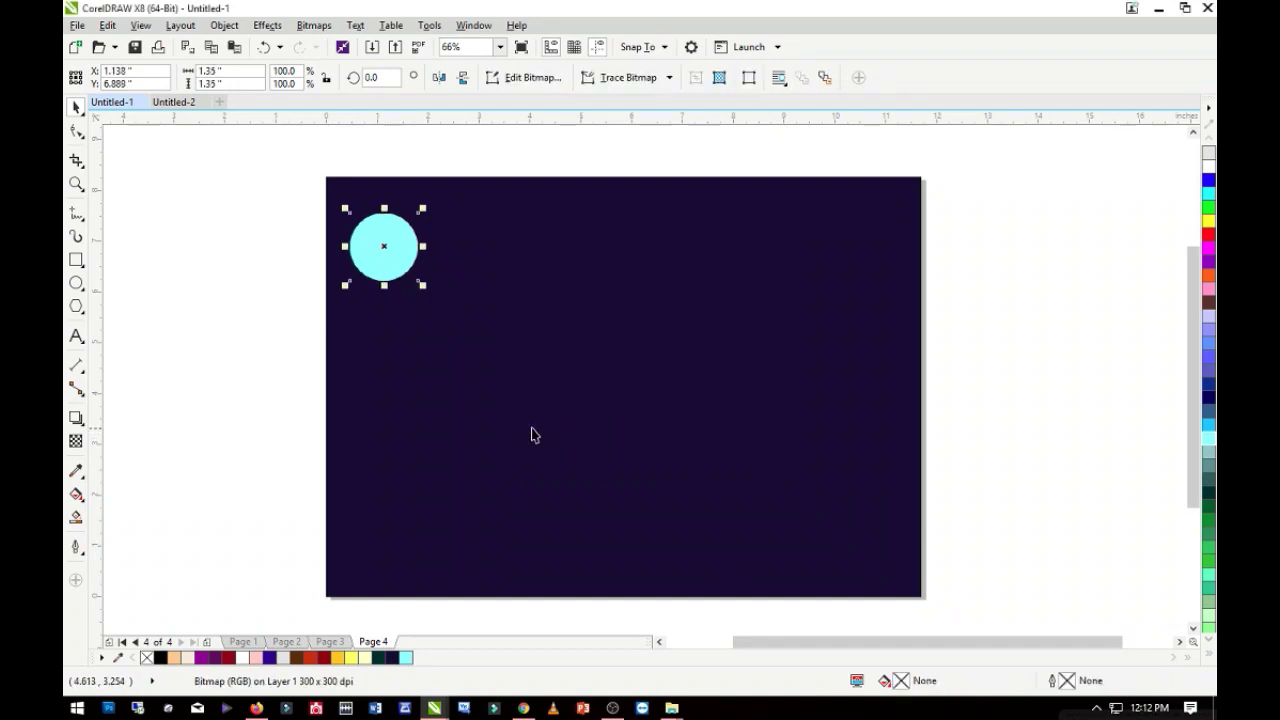
left_click(313, 25)
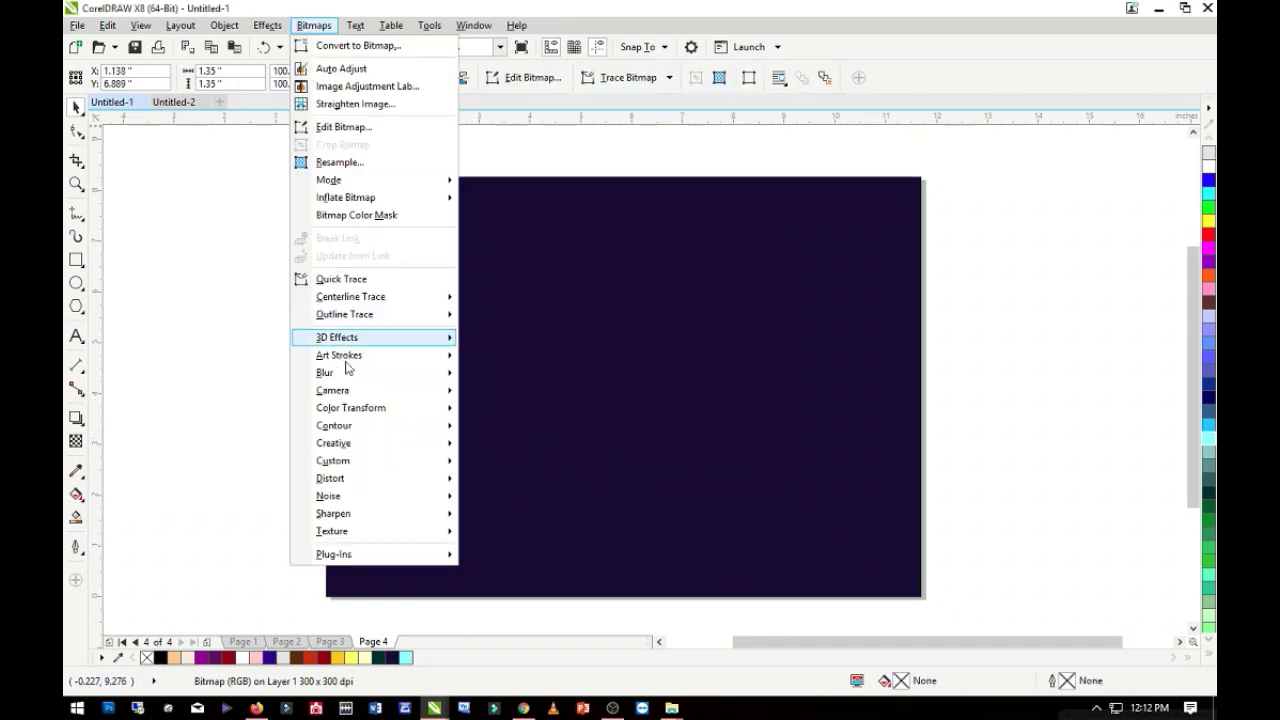
mouse_move(350, 371)
left_click(506, 397)
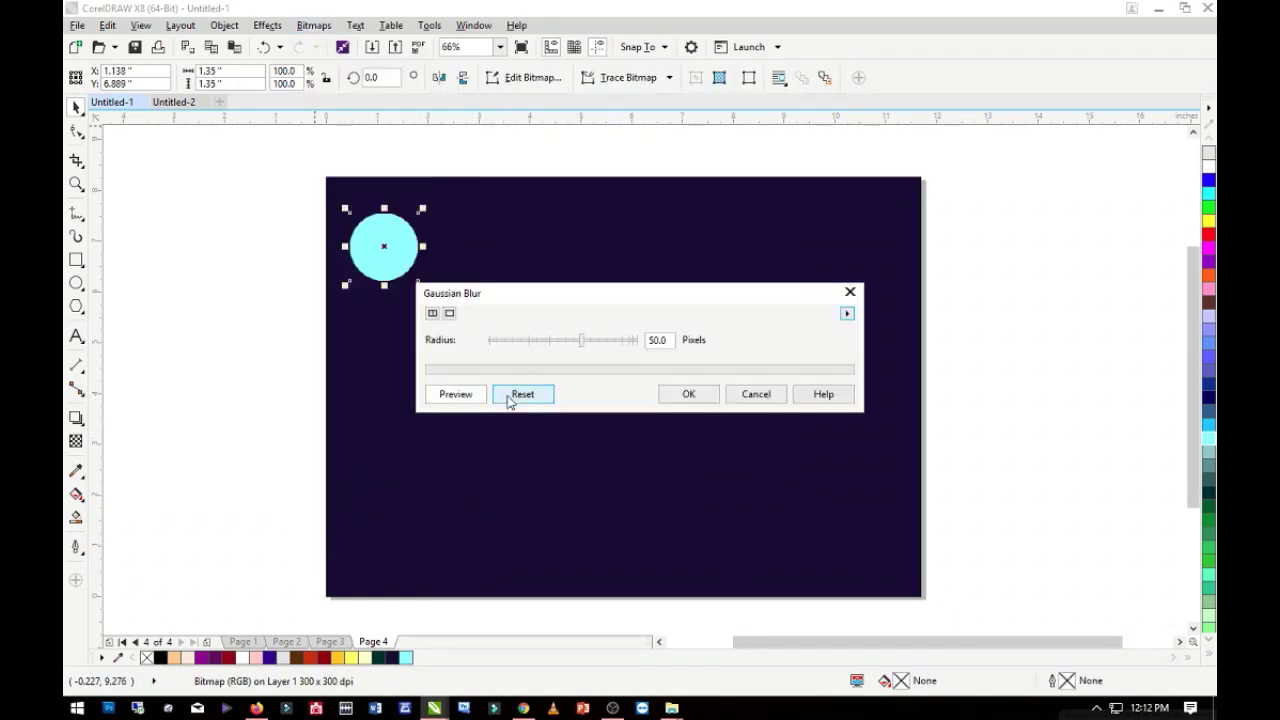
left_click_drag(579, 345, 598, 342)
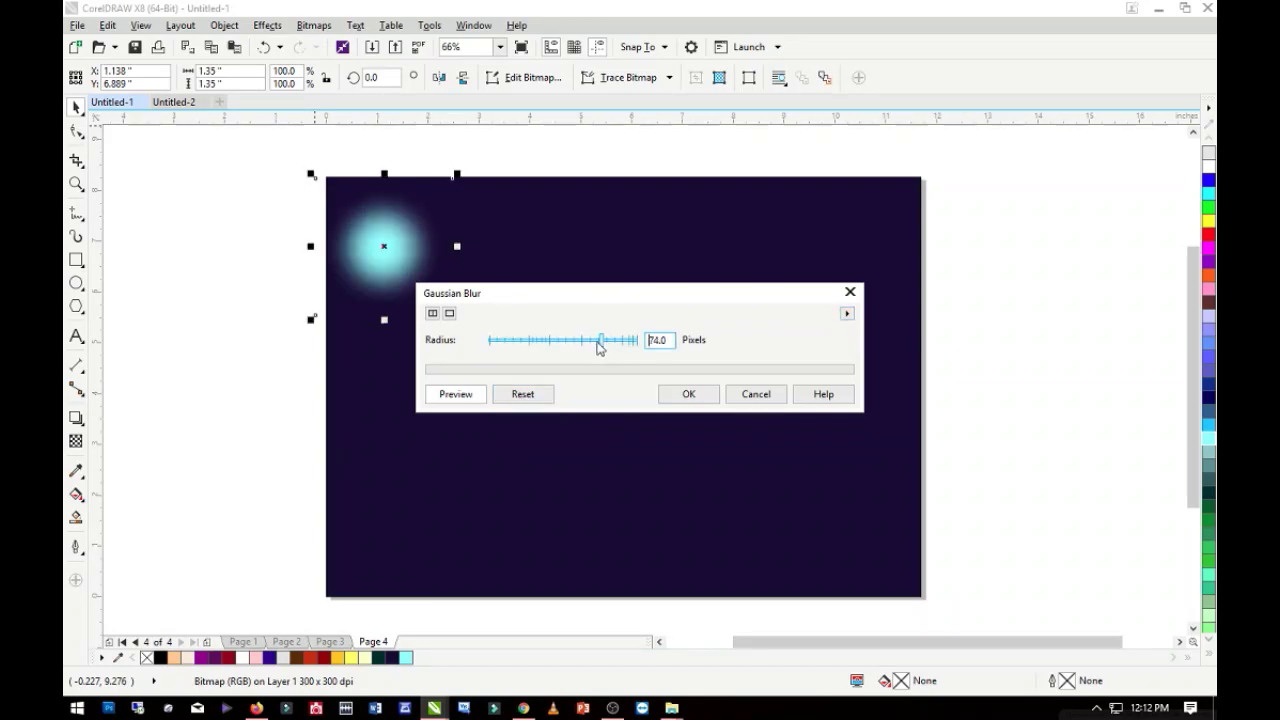
left_click(689, 396)
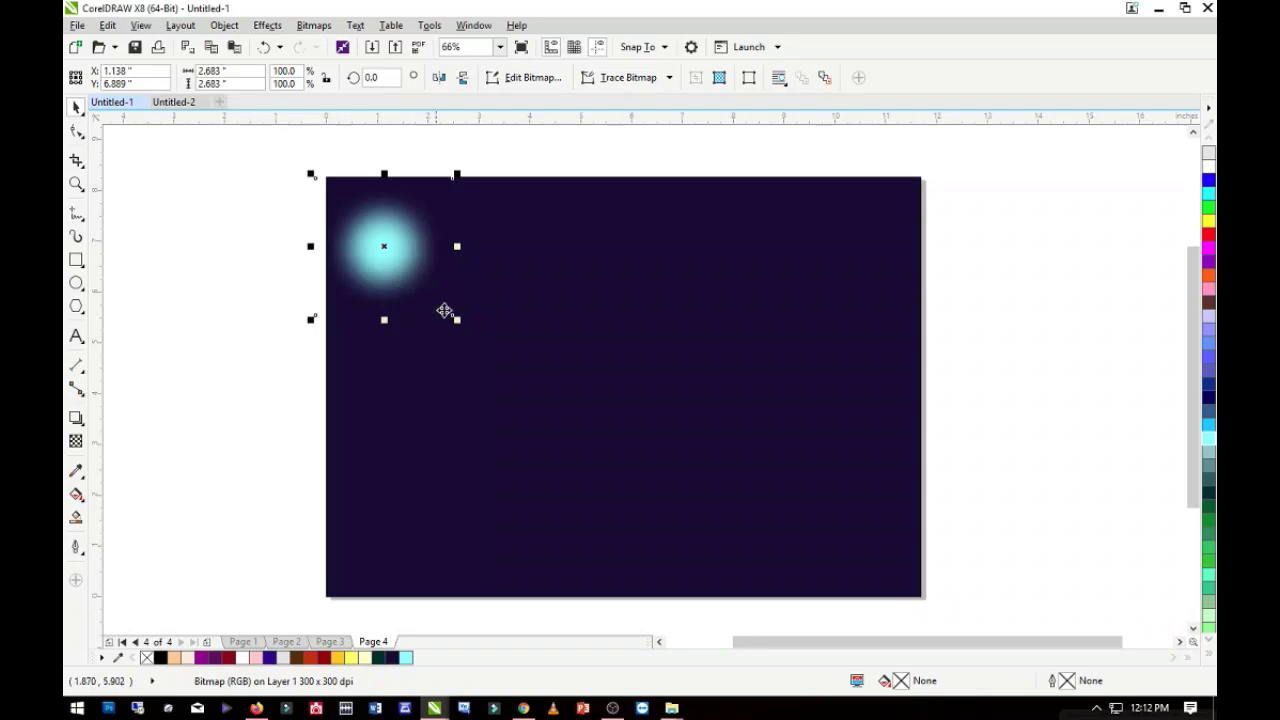
Scale the blurred glow down to about 1.59 inches and move it closer to the page's upper-left corner
left_click_drag(455, 319, 431, 329)
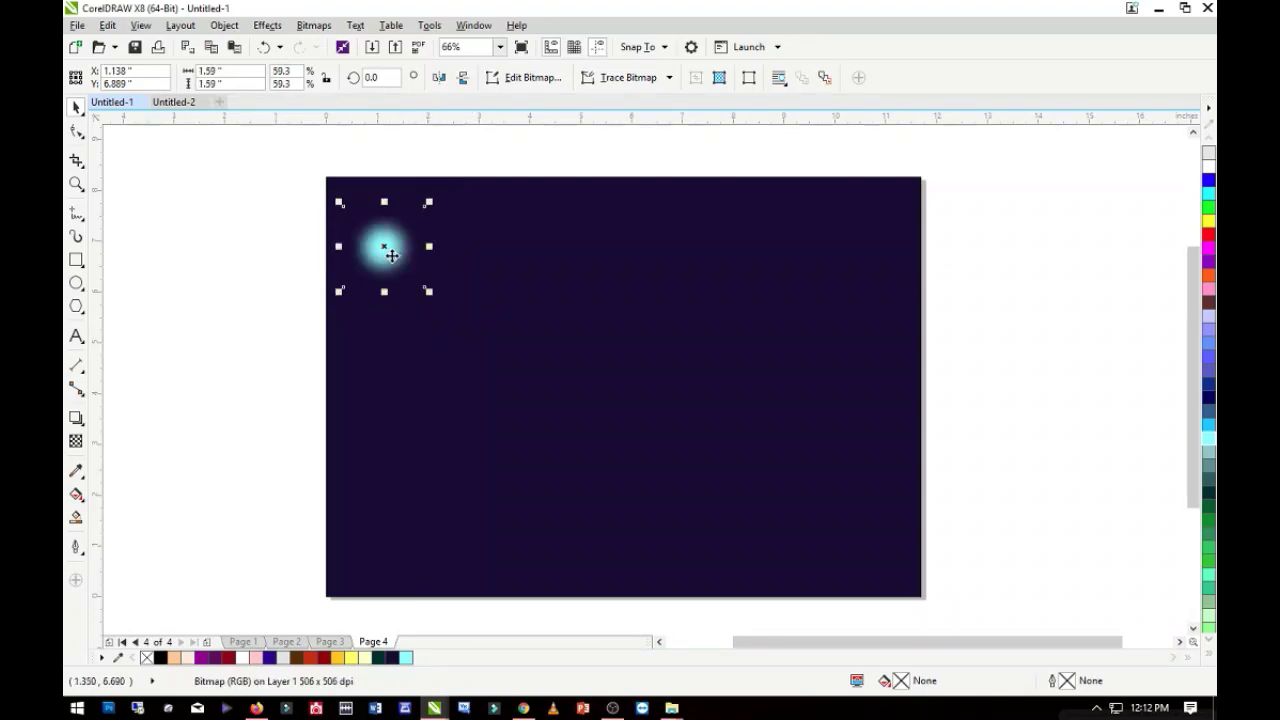
left_click_drag(391, 255, 377, 229)
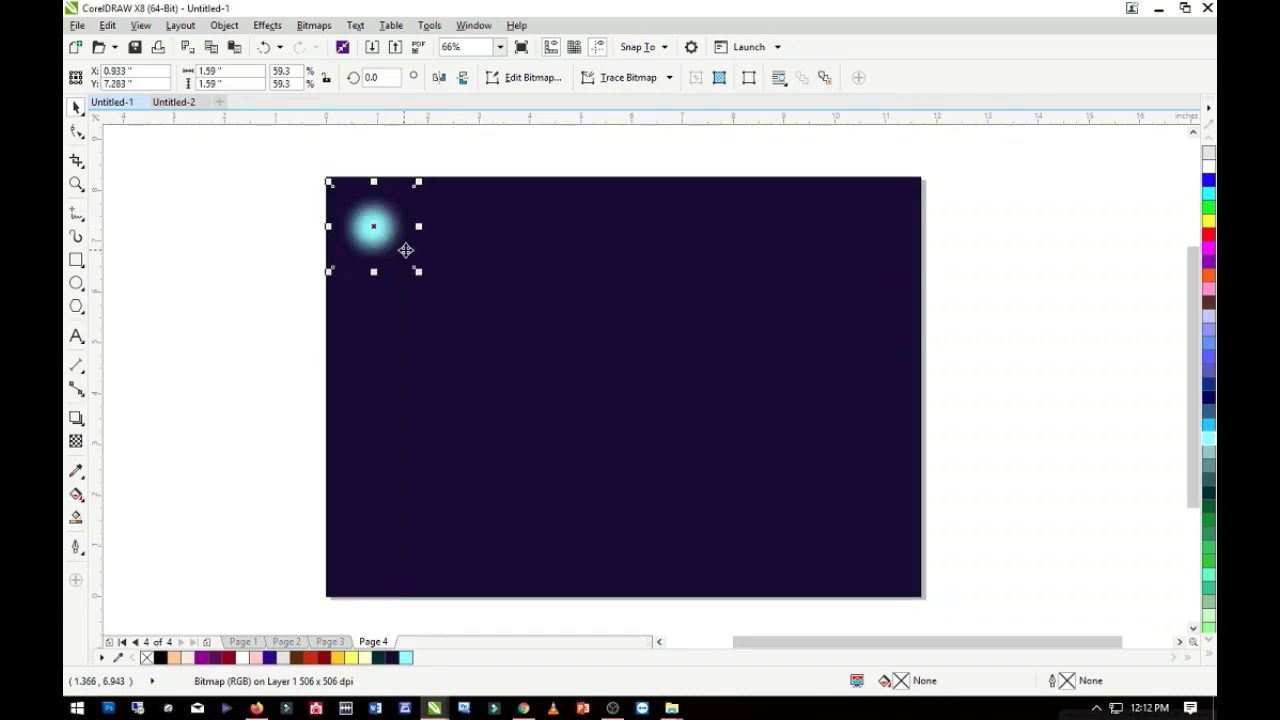
Create a circle about 0.66 inches in diameter below the glow and fill it Ice Blue (#99FFFF)
left_click(77, 284)
left_click_drag(362, 272, 405, 314)
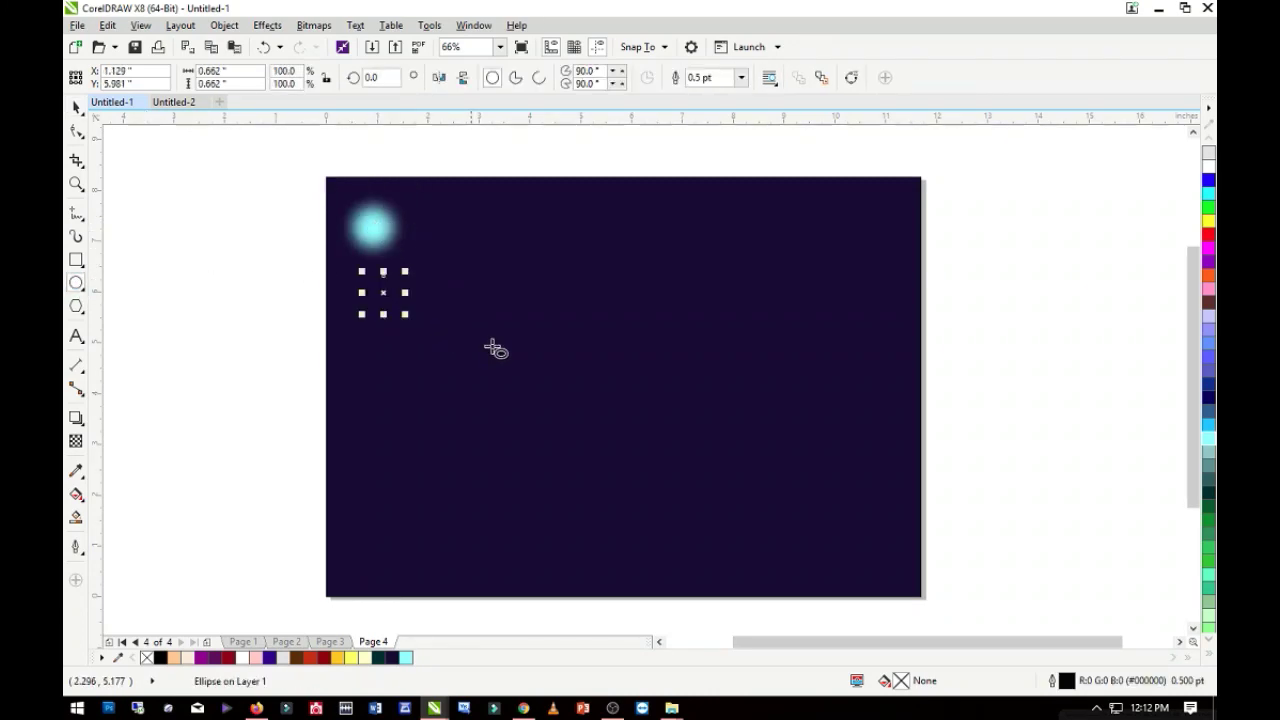
left_click(76, 131)
left_click(406, 657)
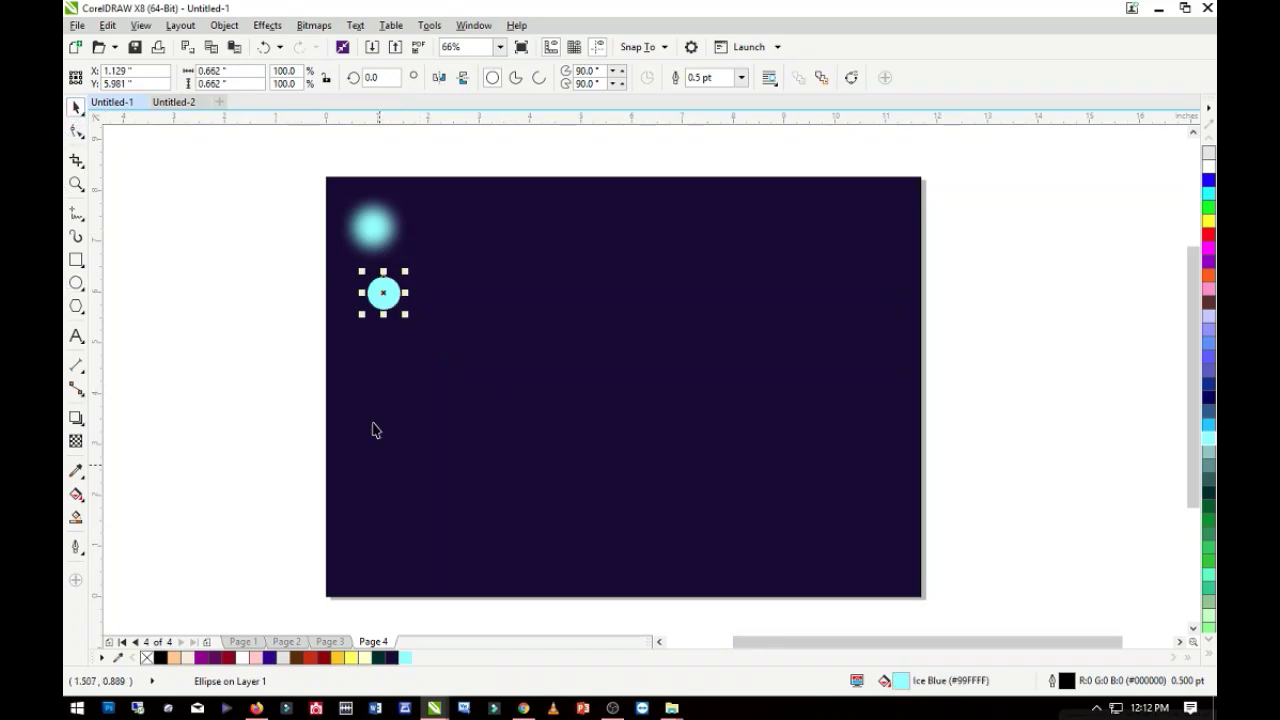
Shrink the small circle to about 0.36 inches, place it over the glow's lower part, and remove its outline
left_click_drag(404, 323, 380, 278)
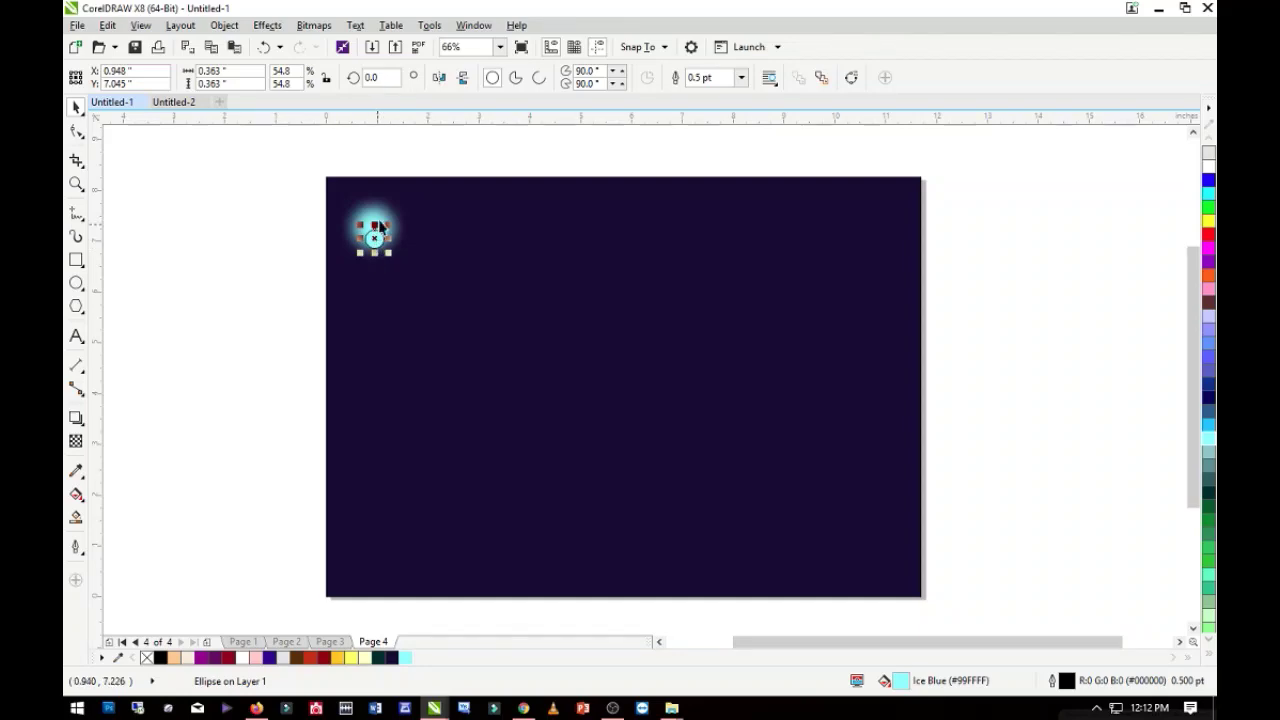
left_click(741, 77)
left_click(731, 94)
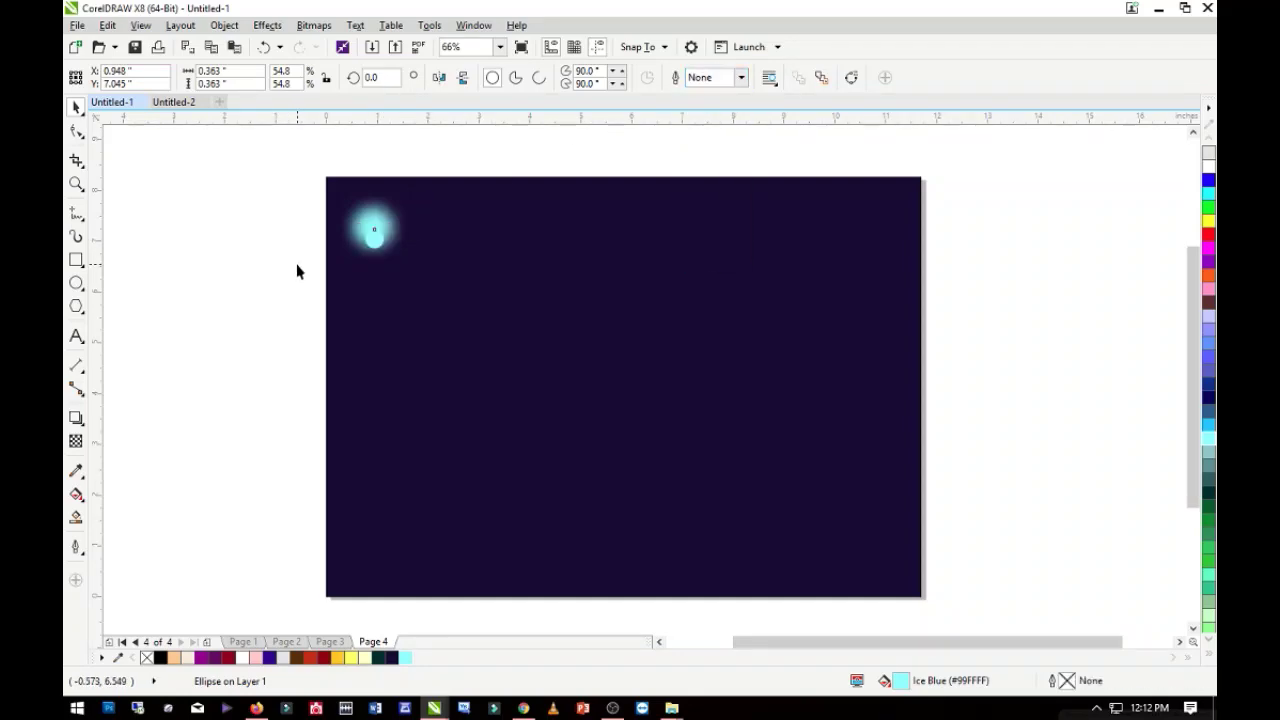
Copy the glow and small circle together about 1.55 inches to the right, repeating until the row passes the page's right edge
left_click(297, 271)
left_click_drag(292, 187, 466, 289)
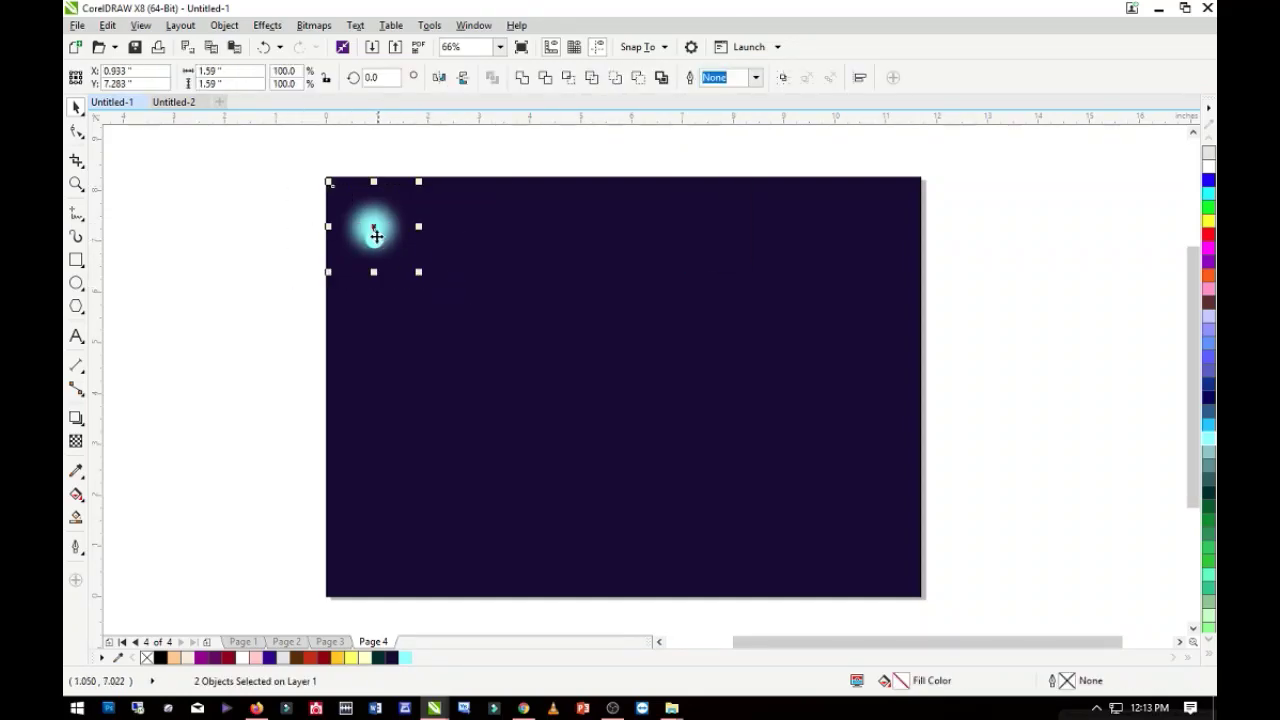
left_click_drag(371, 220, 453, 236)
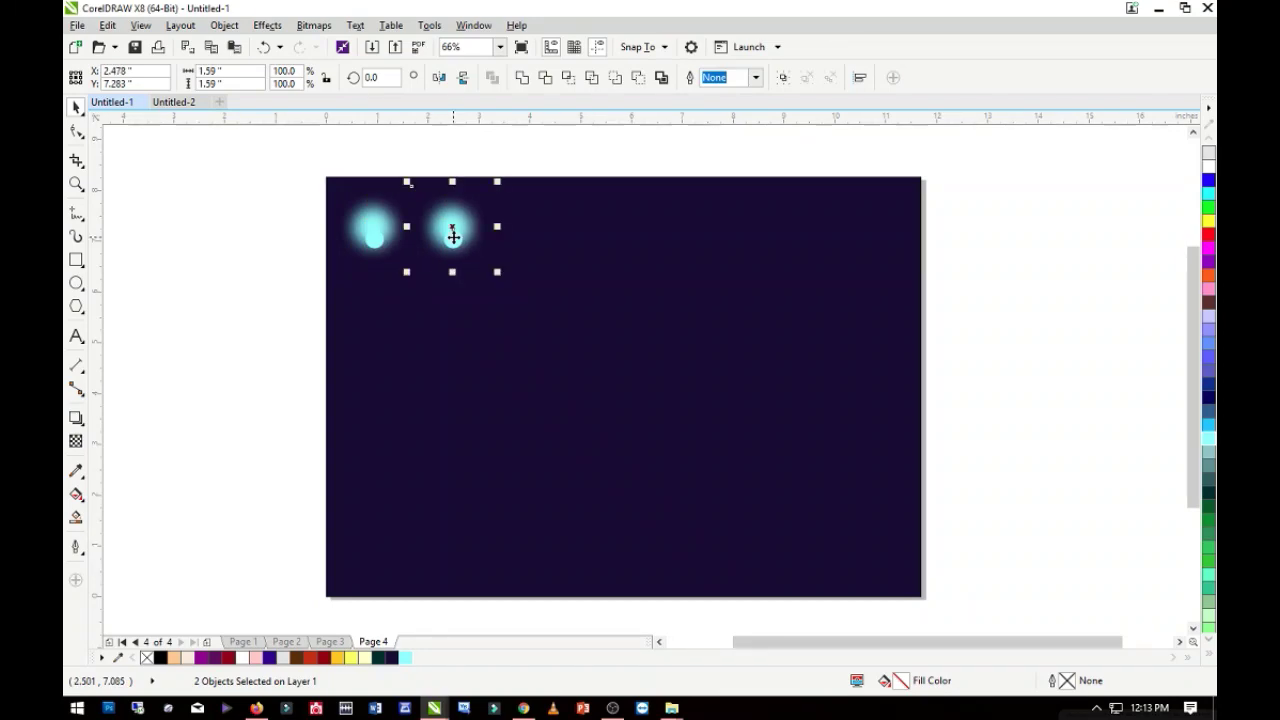
key("ctrl+r")
key("ctrl+r")
key("ctrl+r")
key("ctrl+r")
key("ctrl+r")
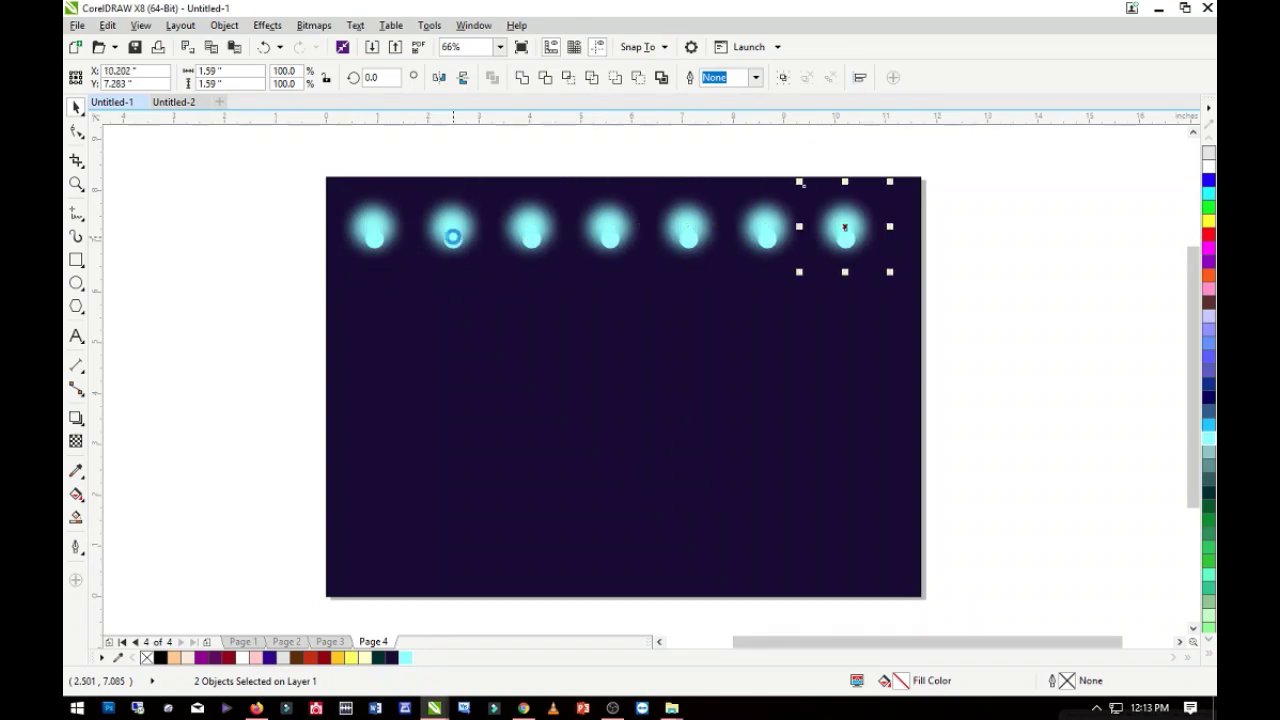
key("ctrl+r")
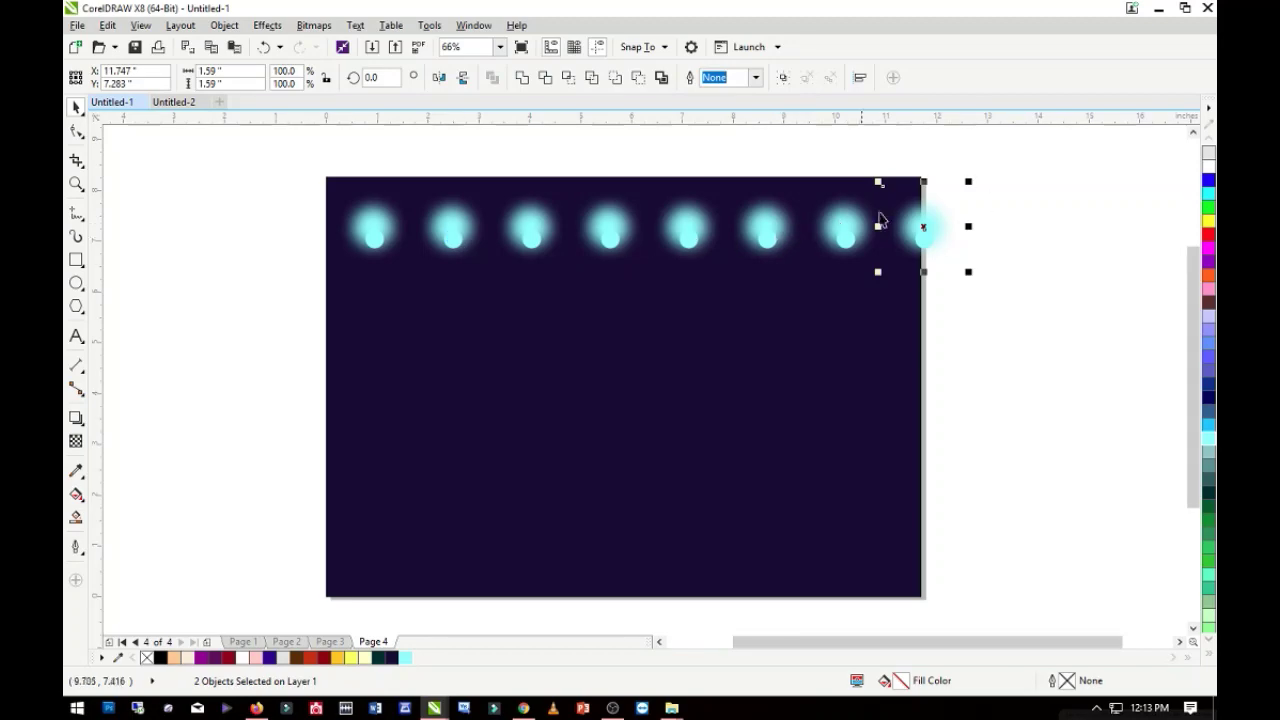
Shift the whole row of lights left to span the page width, and raise it to the page's top edge
left_click_drag(1051, 185, 245, 310)
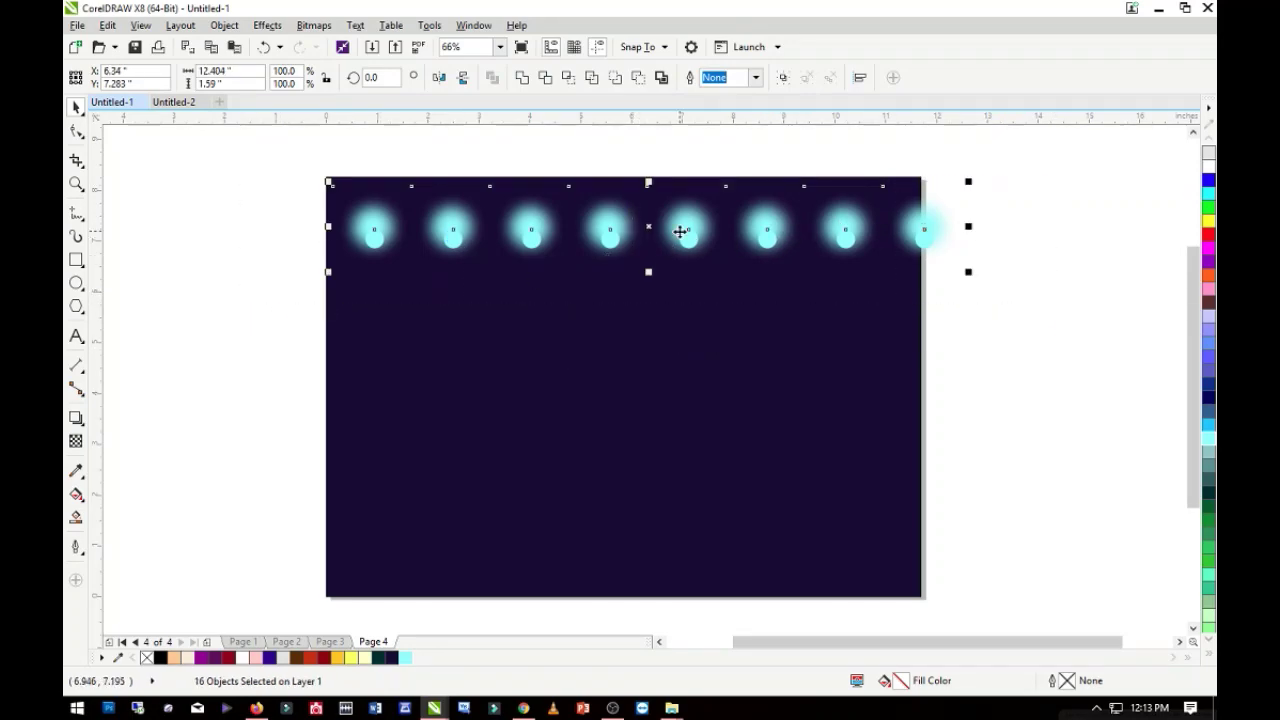
left_click_drag(680, 232, 655, 232)
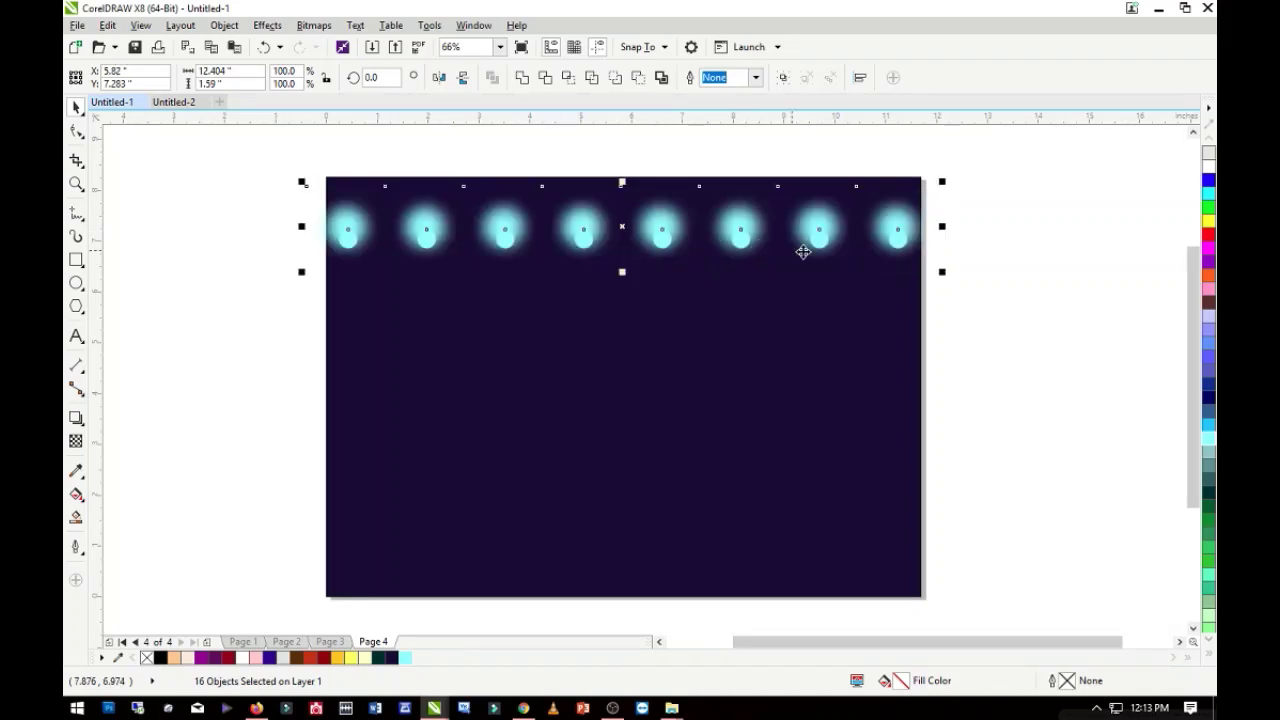
left_click(988, 241)
left_click_drag(260, 160, 962, 335)
left_click_drag(669, 237, 669, 206)
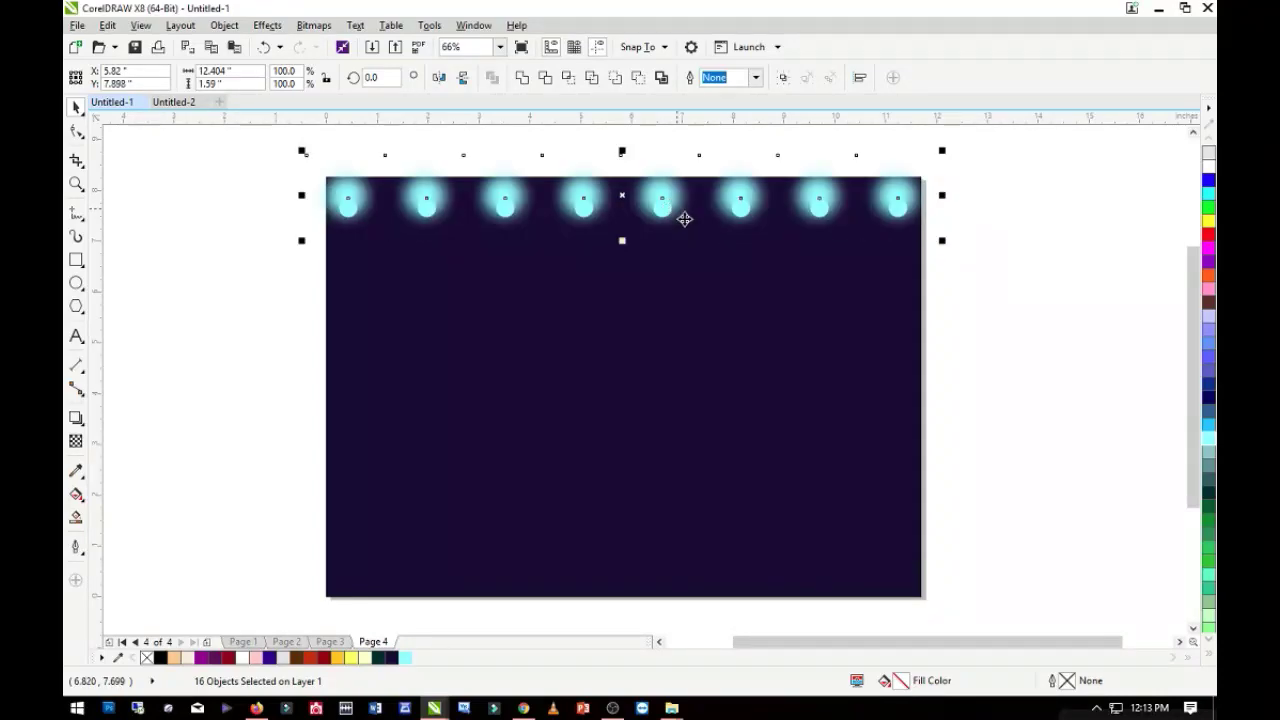
PowerClip the row of lights inside the dark purple page rectangle
left_click(195, 184)
left_click_drag(235, 151, 1045, 295)
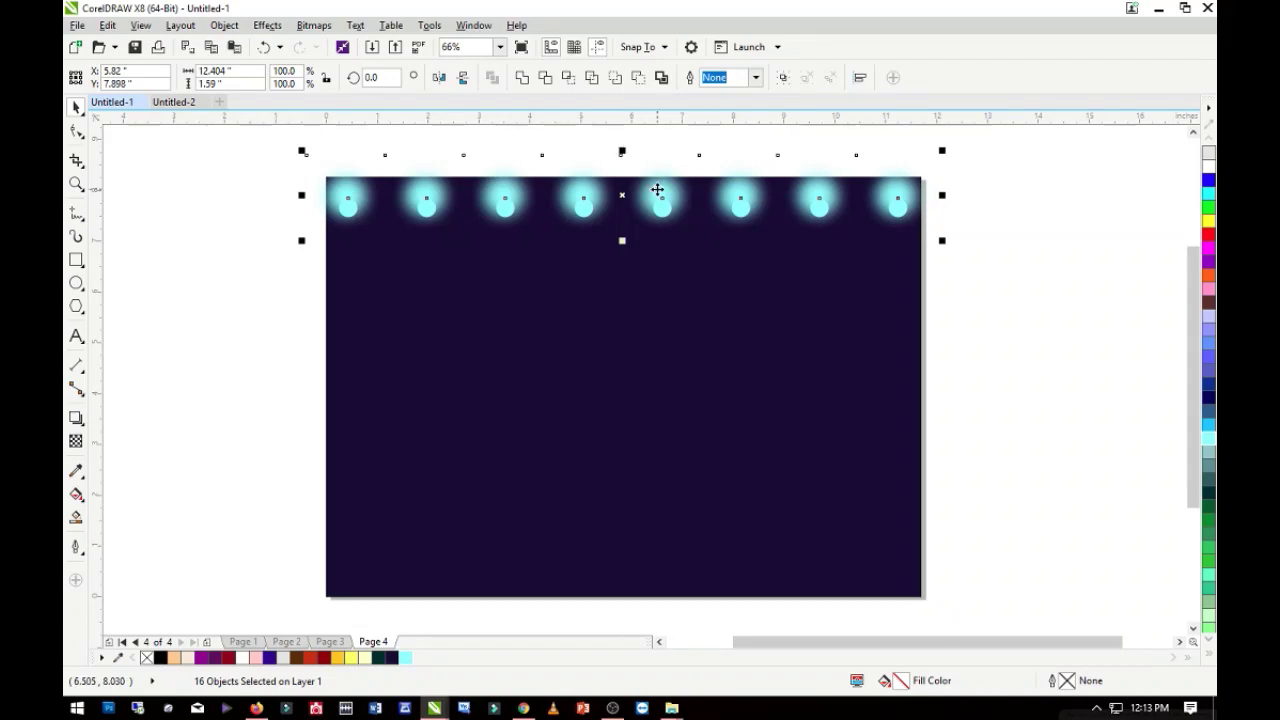
right_click(657, 190)
left_click(675, 196)
left_click(646, 300)
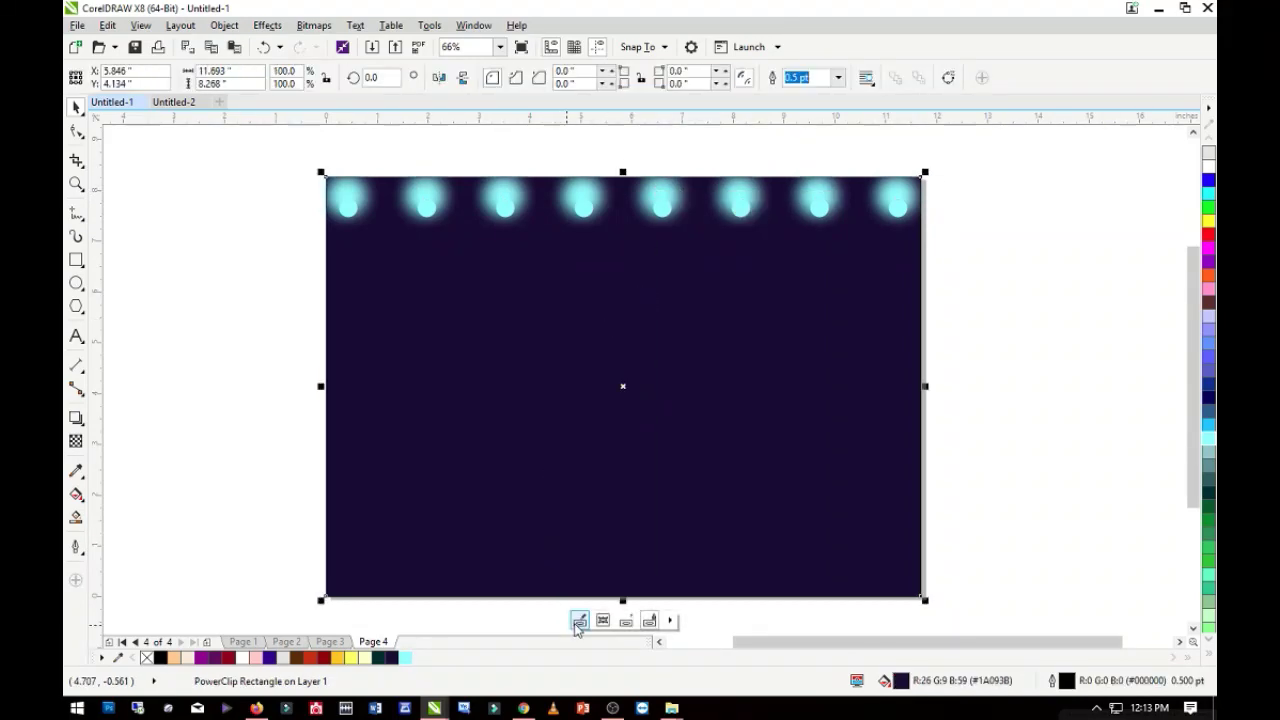
Edit the PowerClip contents, add a vertically mirrored copy of the row beneath it, and copy that row further down
left_click(580, 620)
left_click_drag(254, 146, 1069, 337)
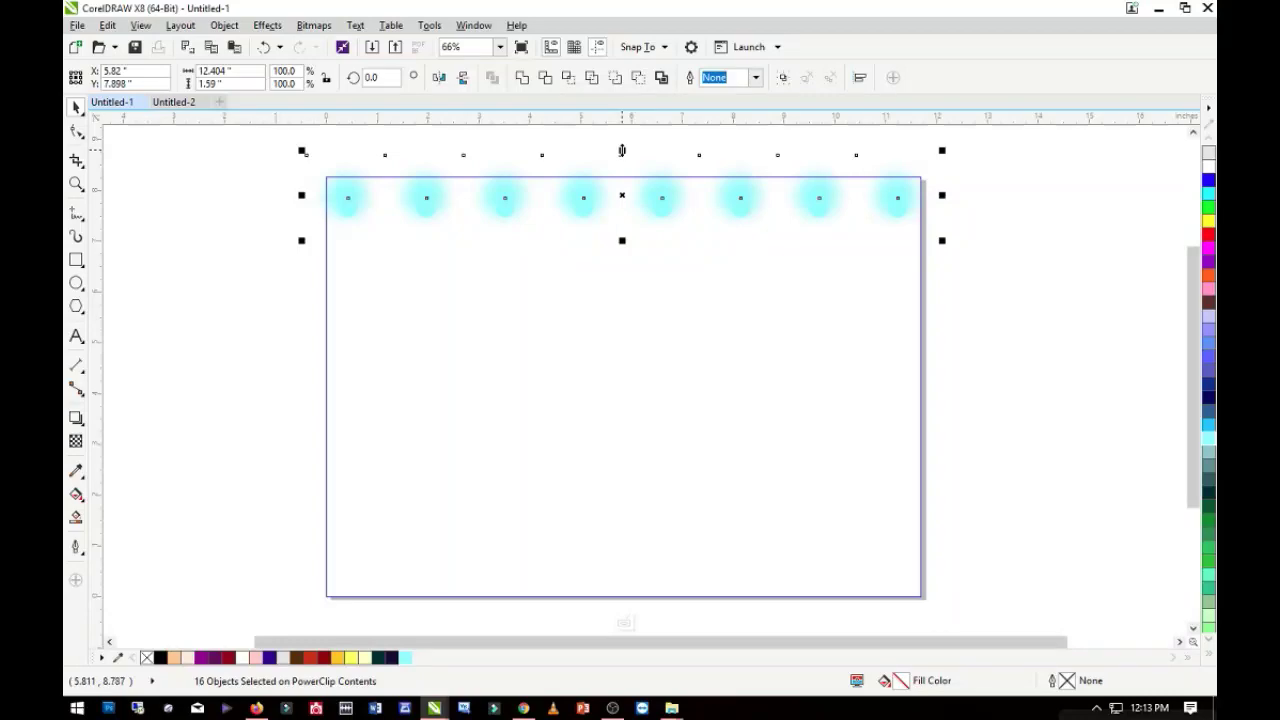
left_click_drag(623, 167, 627, 247)
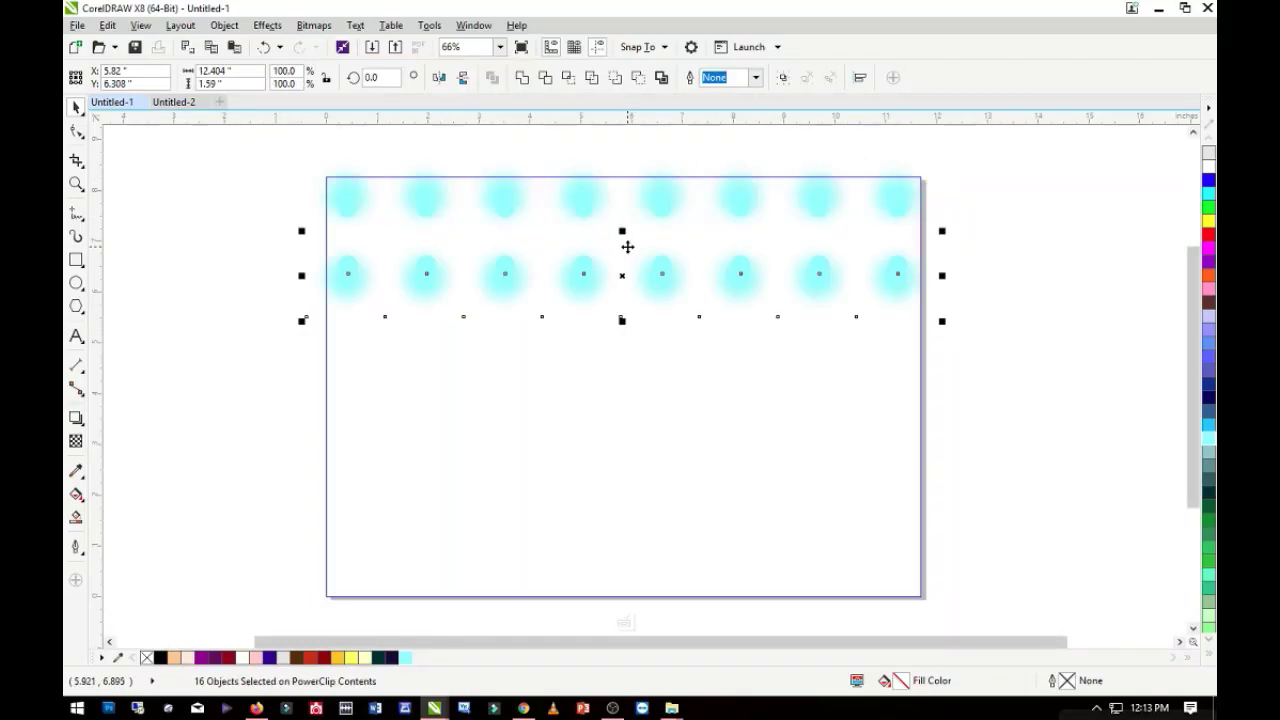
left_click_drag(600, 277, 598, 317)
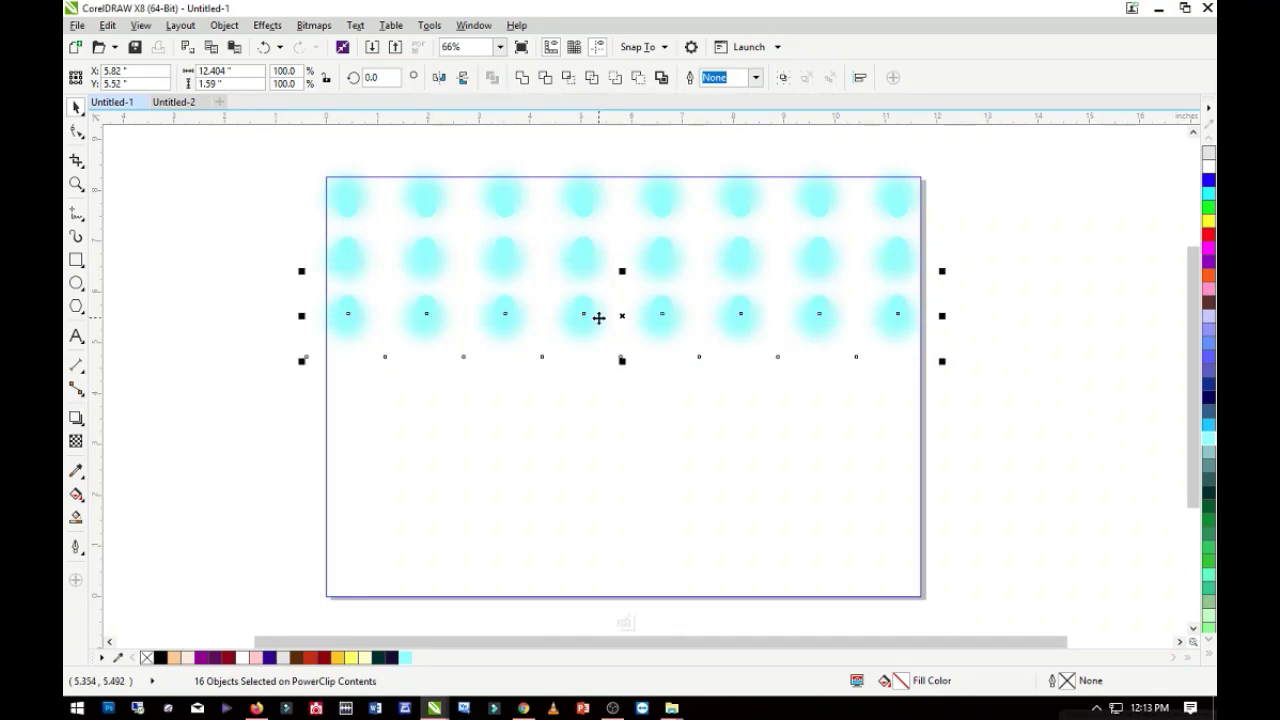
Repeat the mirrored row downward to the page's bottom edge and finish editing the PowerClip
key("ctrl+d")
key("ctrl+d")
key("ctrl+d")
key("ctrl+d")
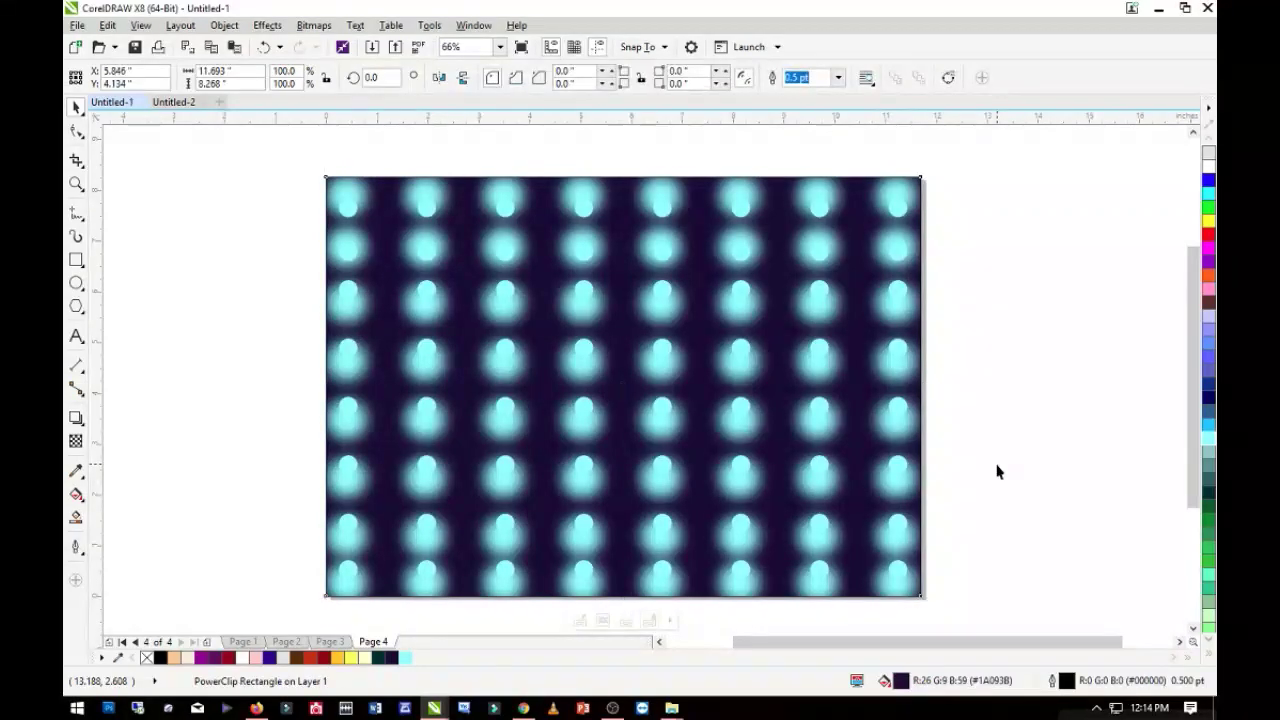
left_click(997, 470)
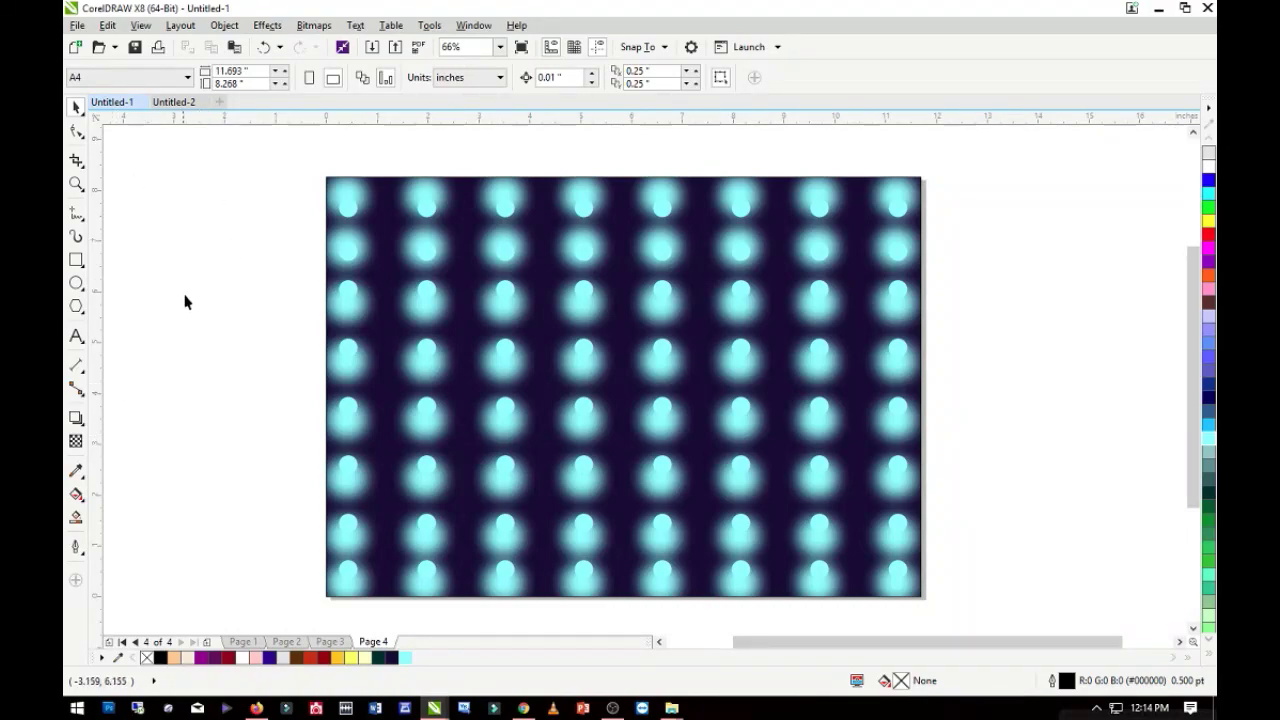
Examine the glowing light pattern on Page 4 up close
left_click(76, 185)
left_click_drag(222, 177, 795, 391)
right_click(686, 404)
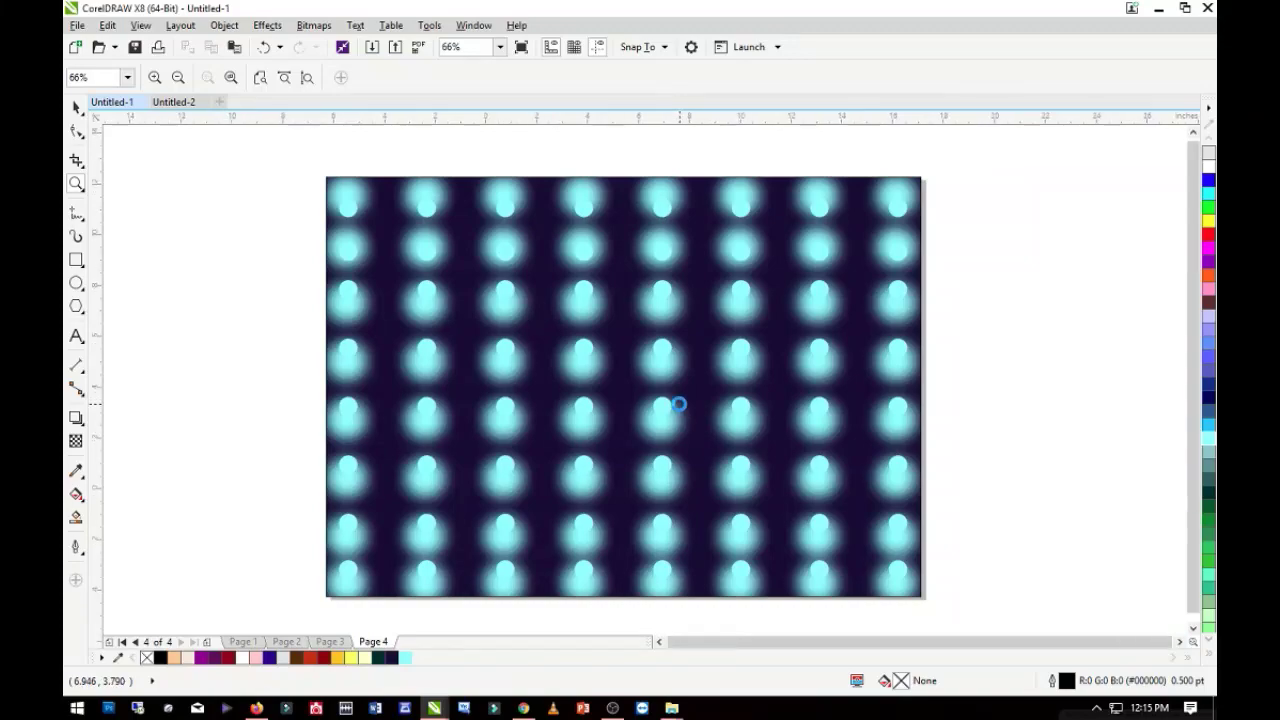
right_click(680, 405)
left_click_drag(455, 268, 858, 490)
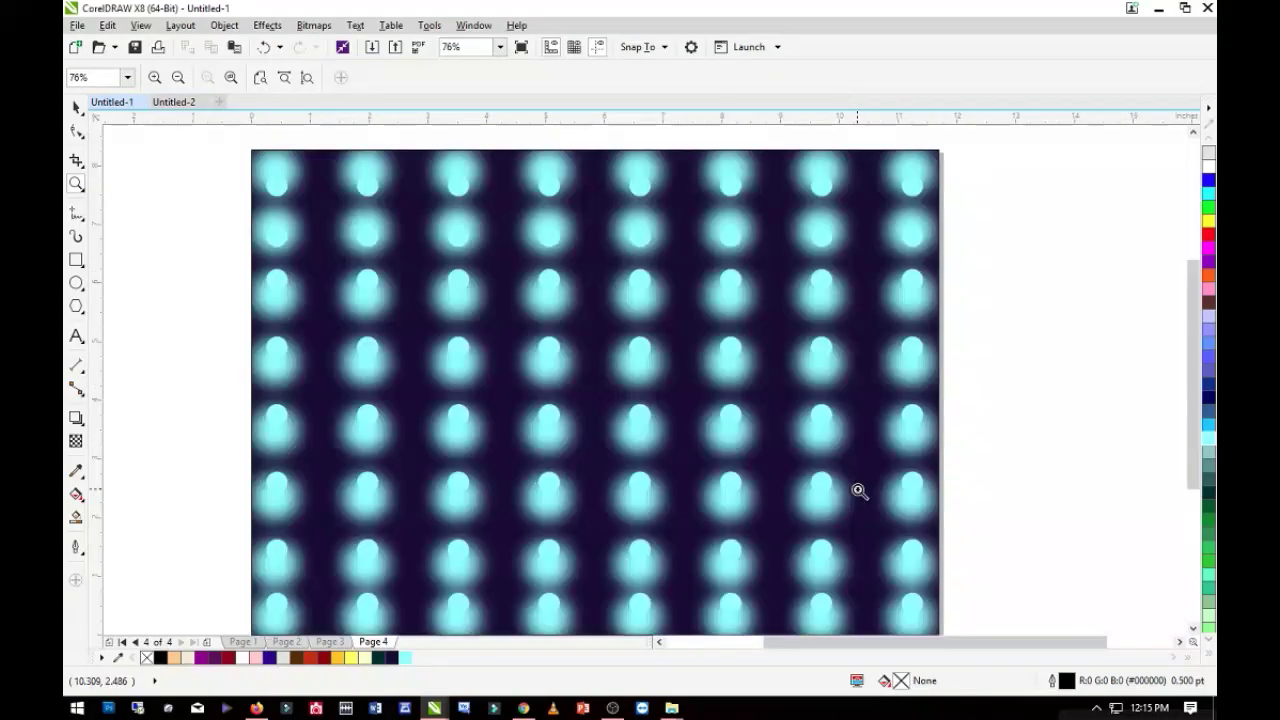
right_click(645, 430)
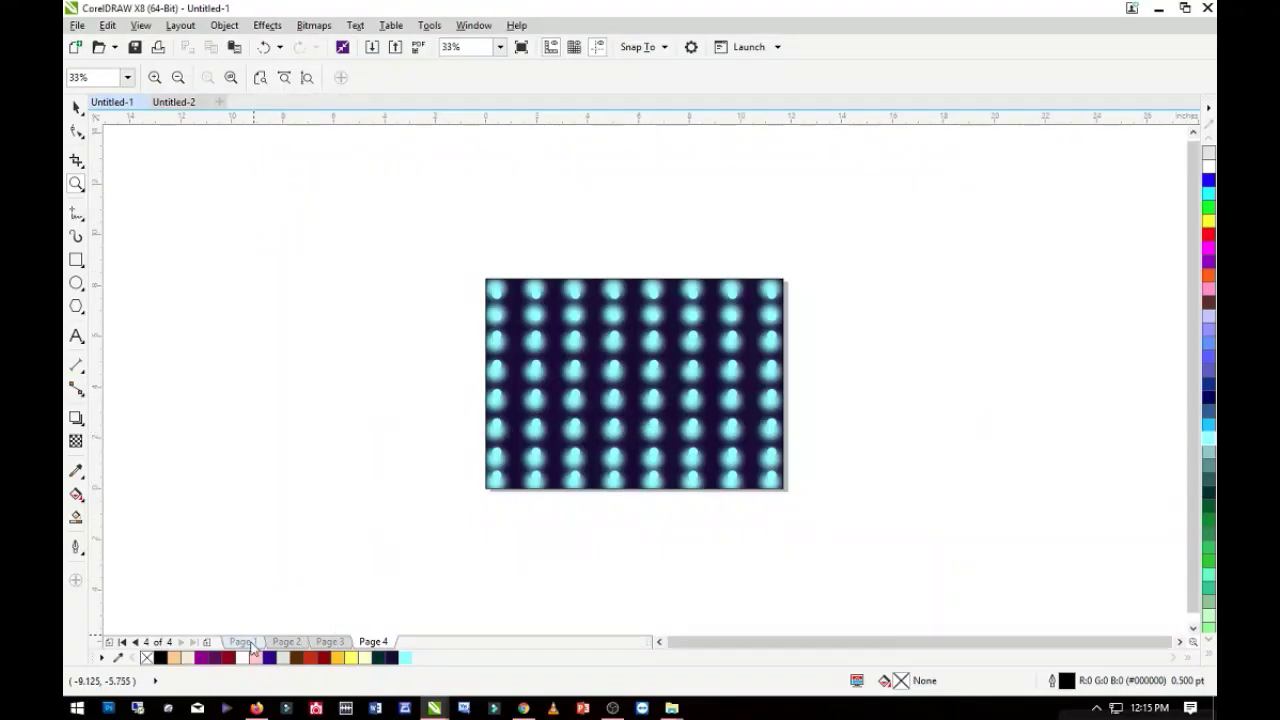
Review the finished backgrounds on Page 1 through Page 4
left_click(245, 641)
left_click_drag(459, 270, 820, 504)
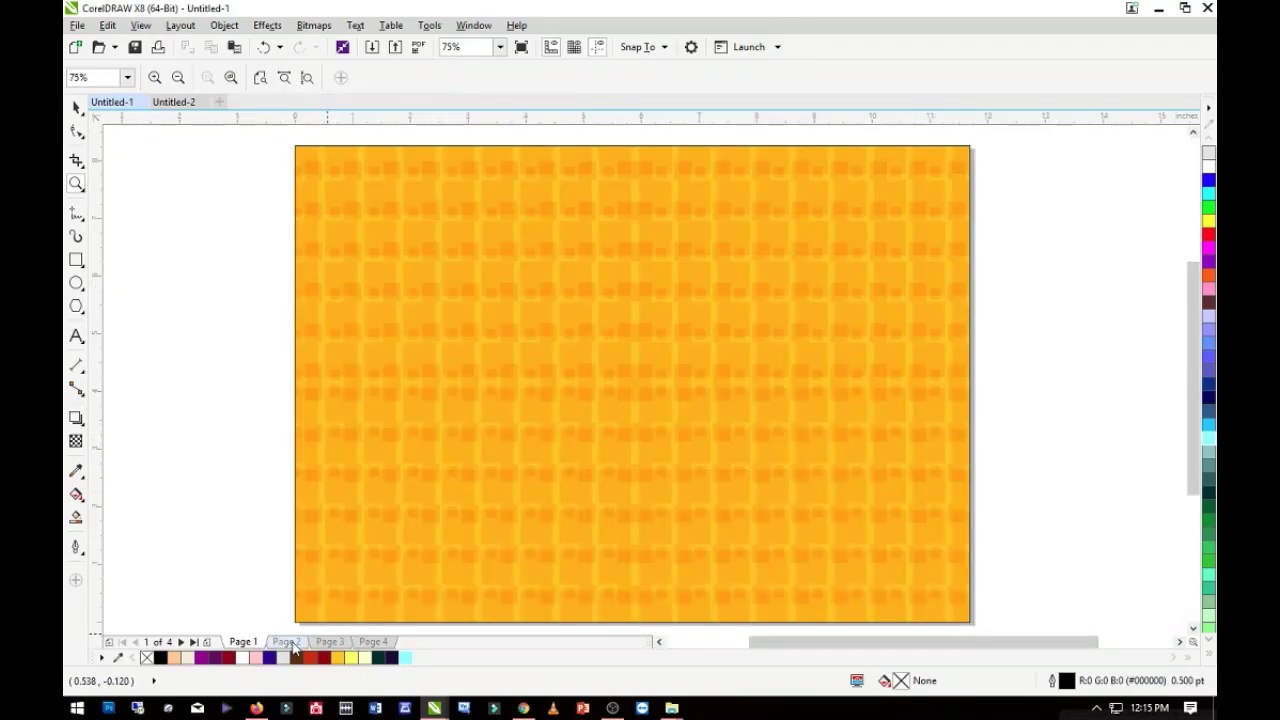
left_click(287, 642)
left_click(328, 642)
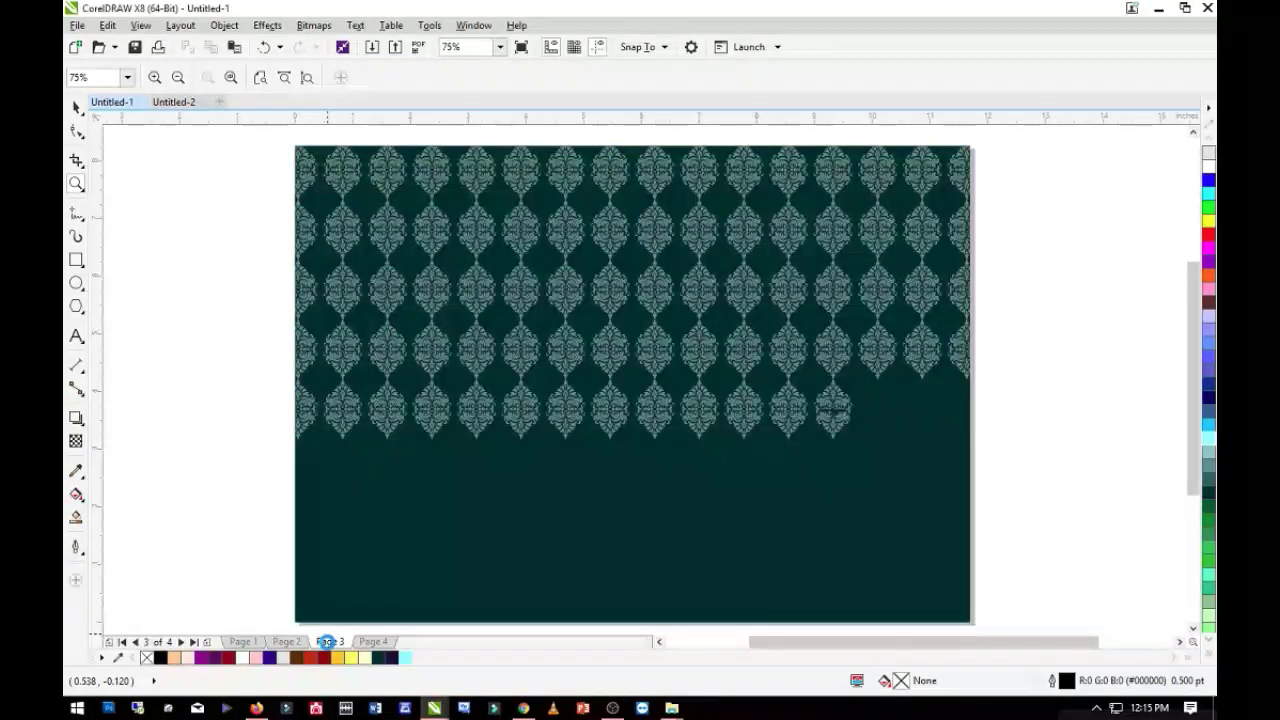
left_click(383, 642)
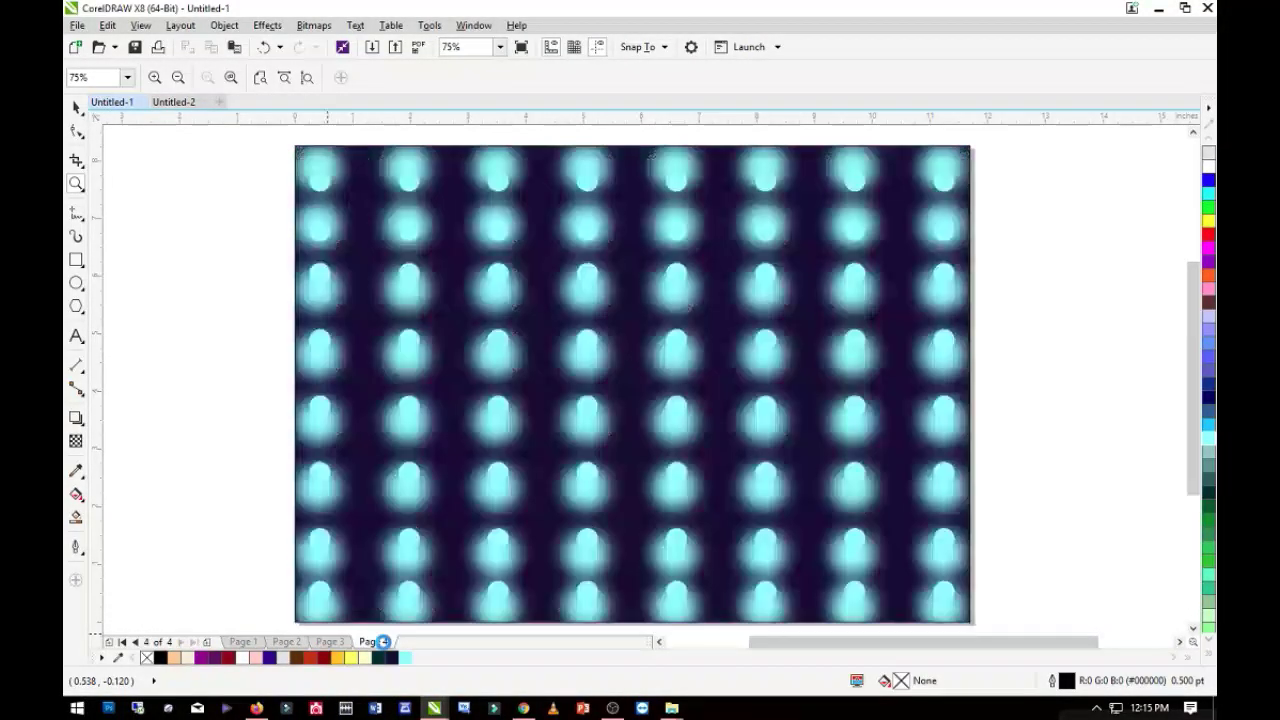